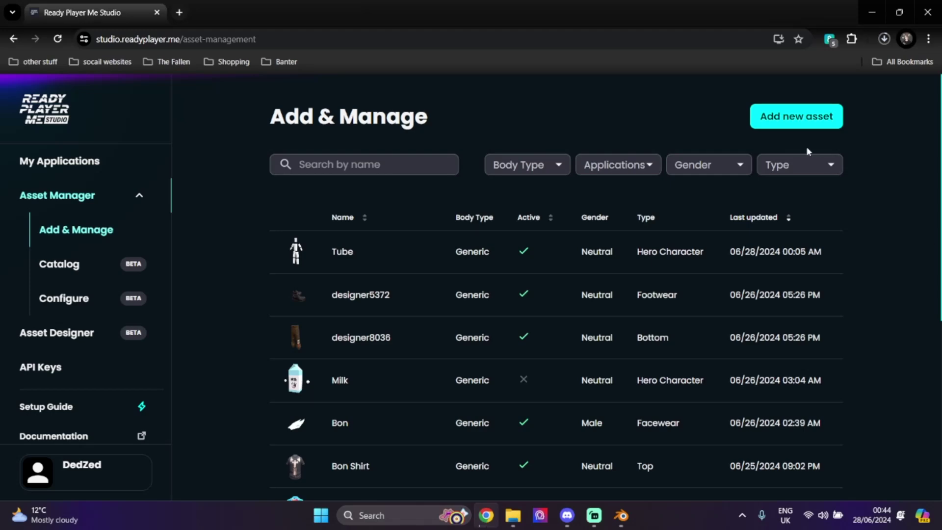
Open the new asset form, view the available asset types, and cancel without saving.
click(790, 122)
scroll(539, 304, down, 1)
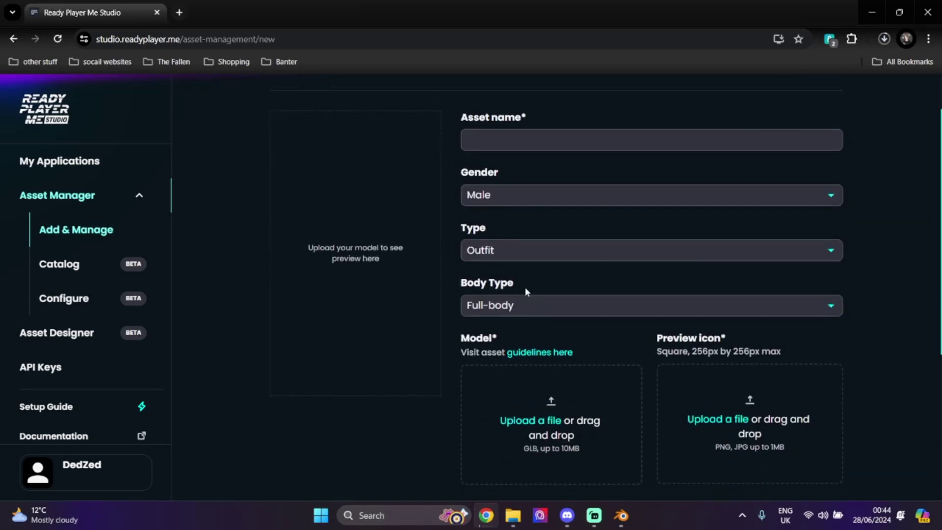
click(511, 256)
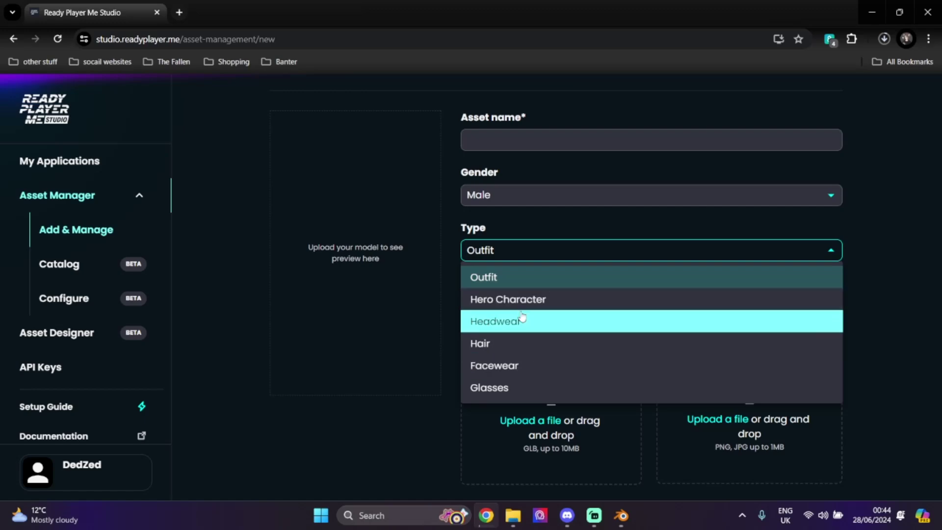
click(887, 311)
scroll(696, 142, up, 1)
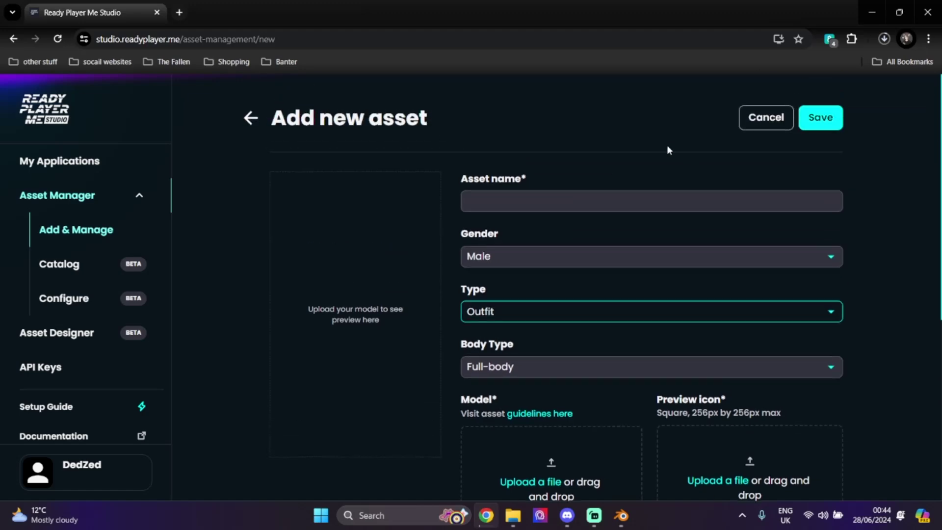
click(769, 121)
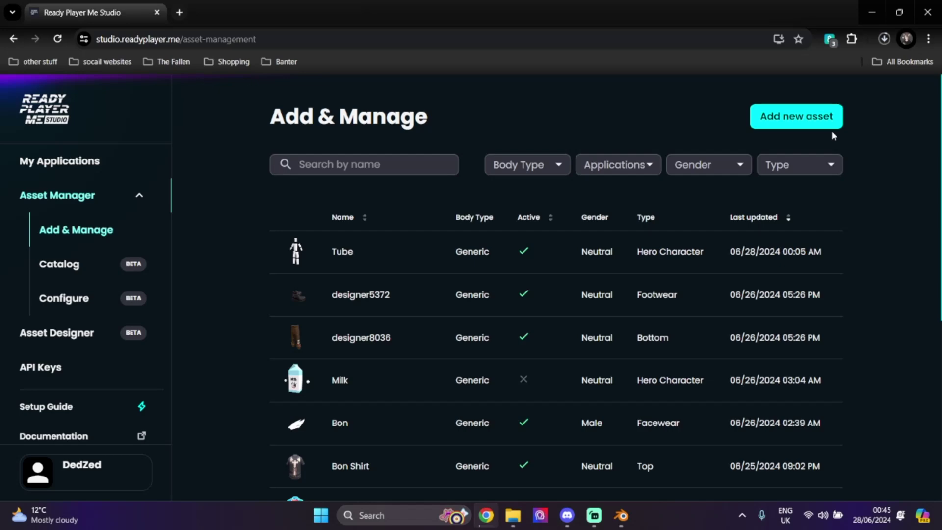
Find the Sketchfab website through a web search in a new browser tab and open it.
click(179, 12)
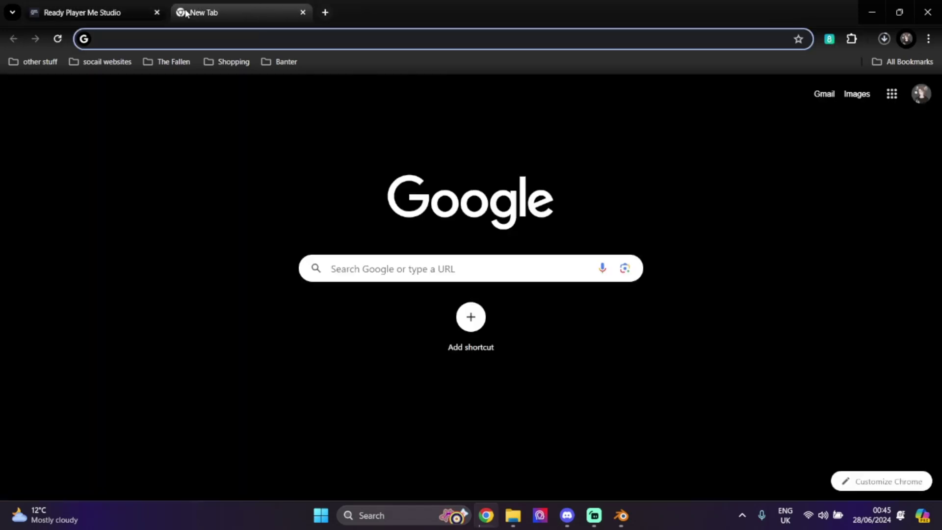
text(sketchfab)
key(Return)
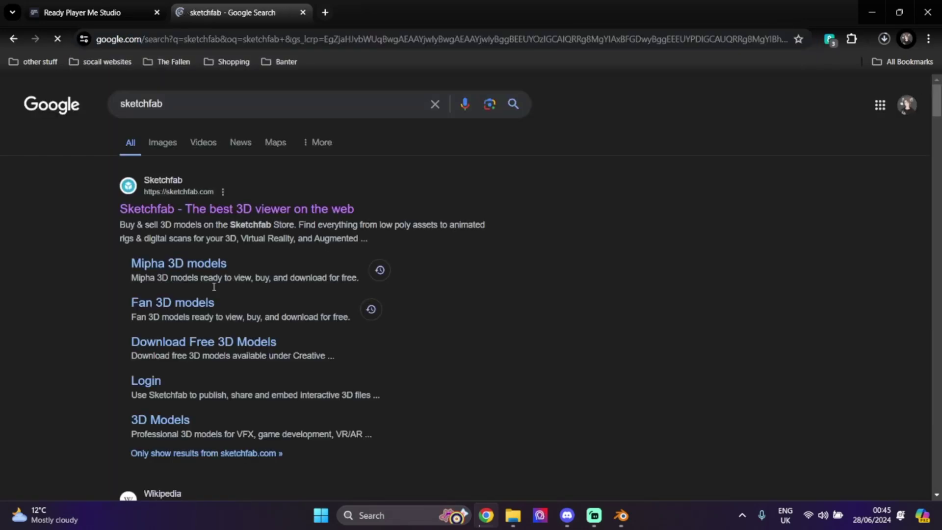
click(203, 210)
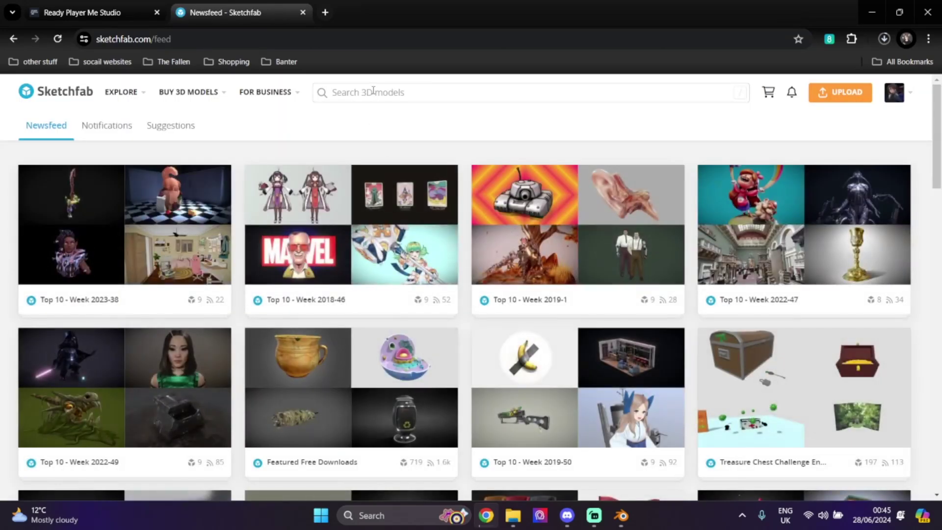
Search Sketchfab for "facemask" models and browse the results.
click(373, 92)
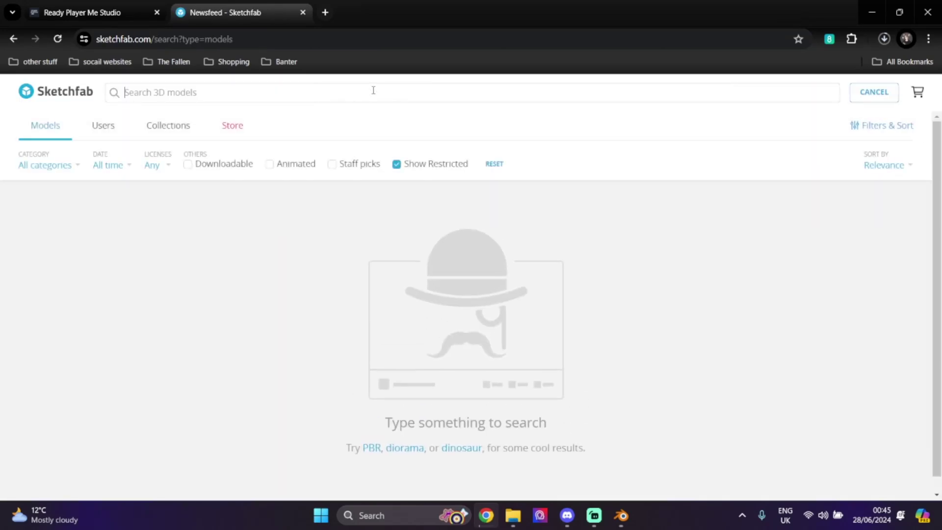
text(facemask)
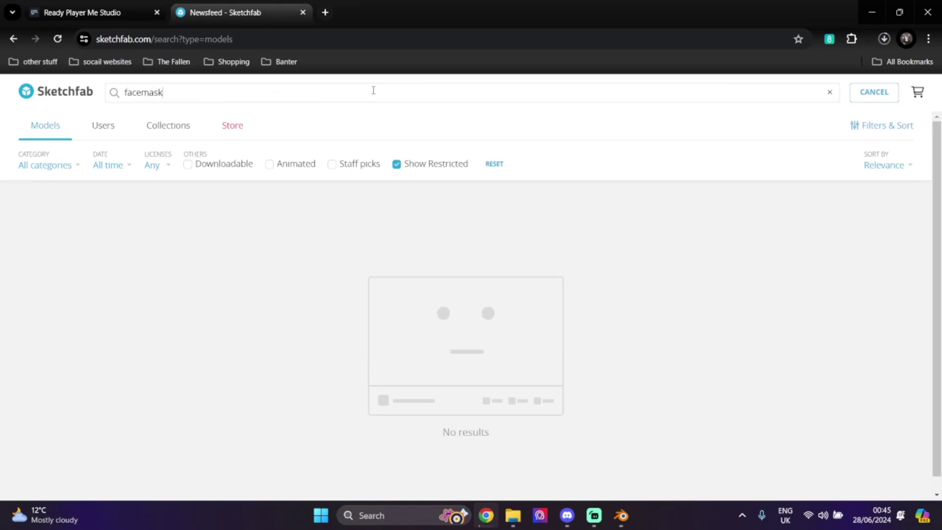
key(Return)
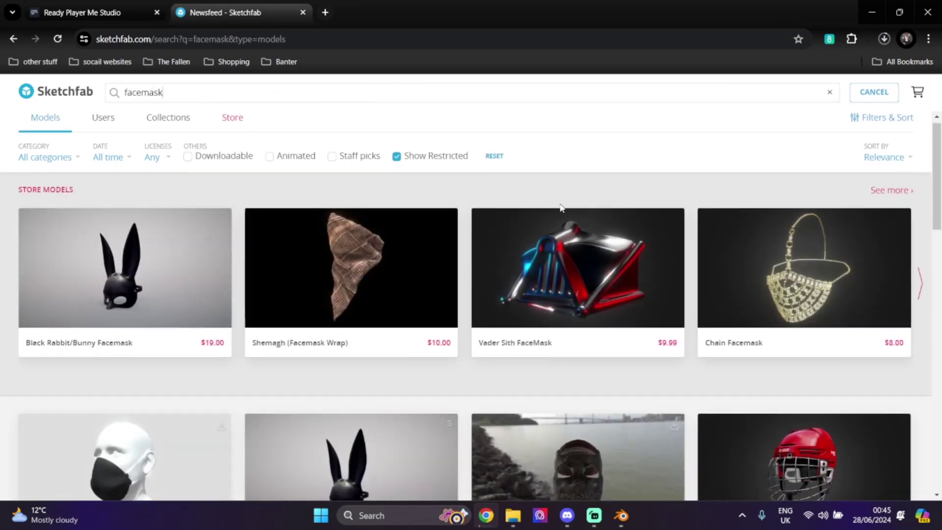
scroll(366, 216, down, 7)
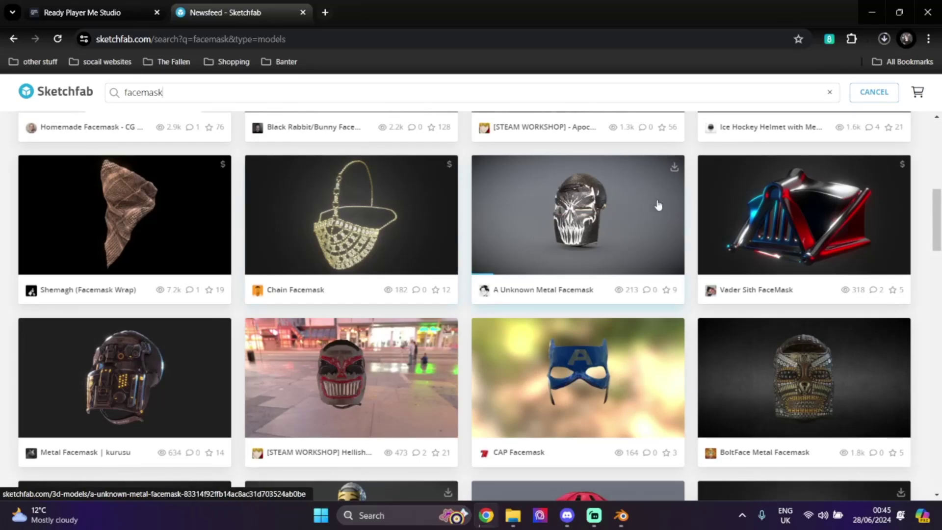
scroll(685, 214, down, 5)
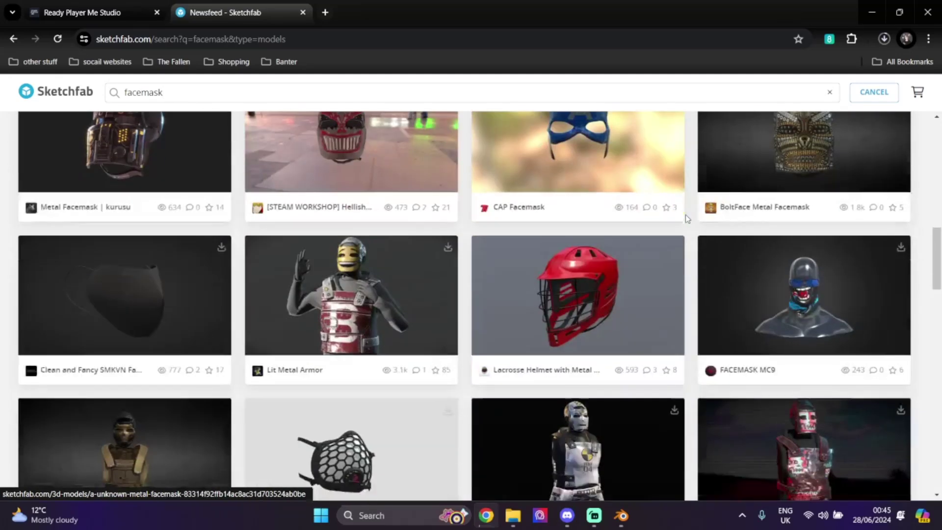
Search the web for "ready player me documentation" in another new tab and open the documentation's Welcome page.
click(324, 13)
text(ready)
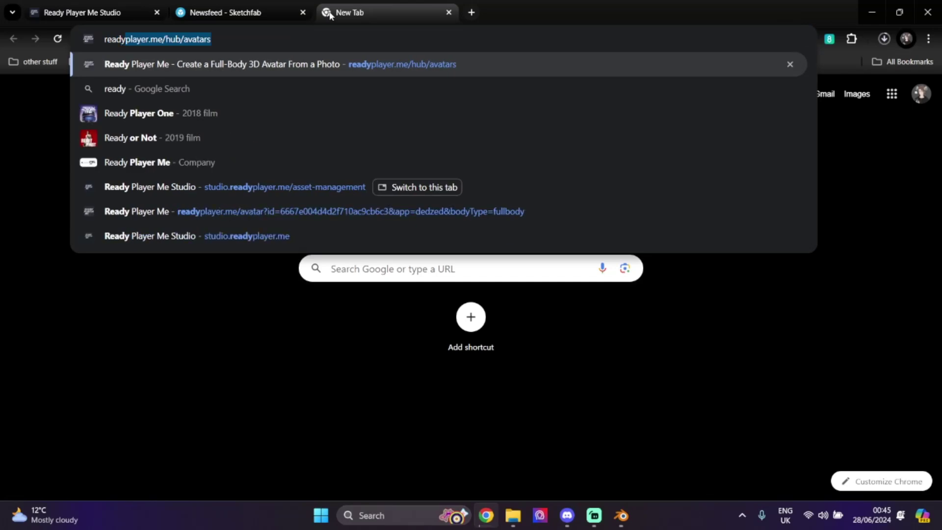
text( player me )
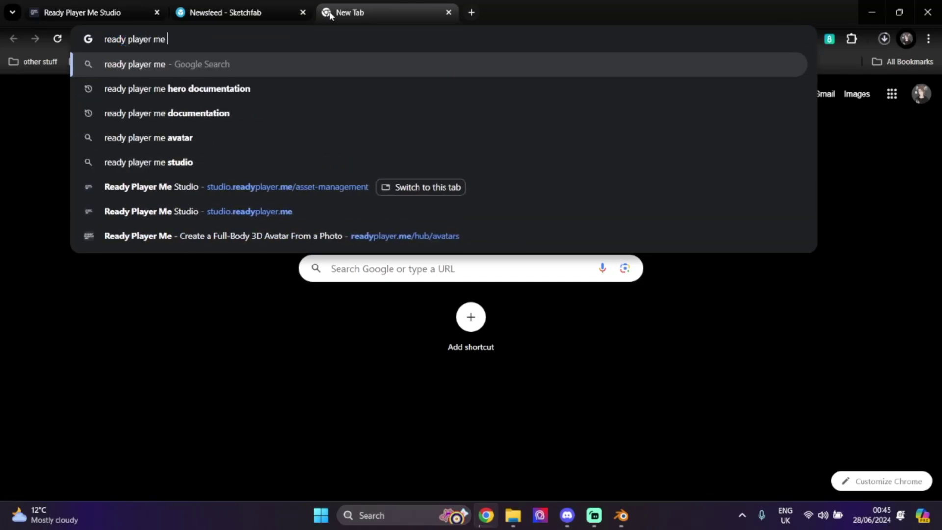
text(docu)
key(Return)
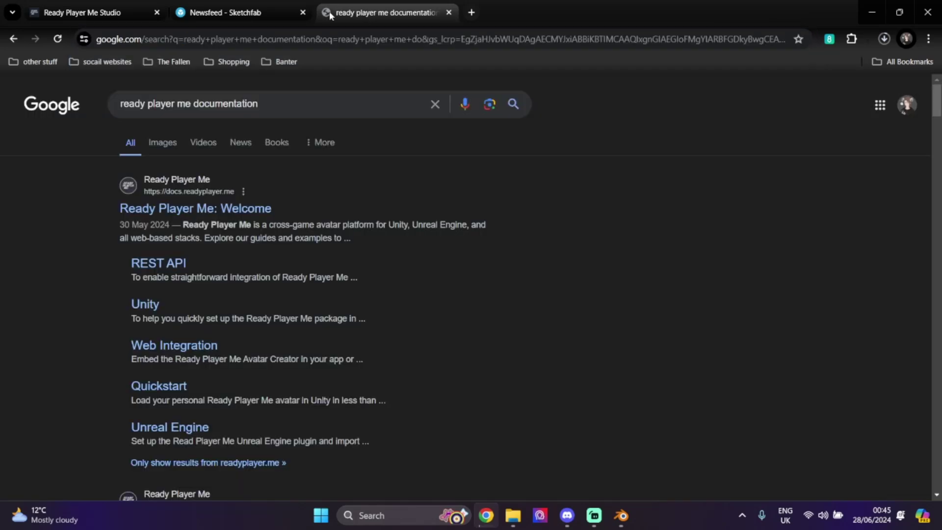
click(235, 208)
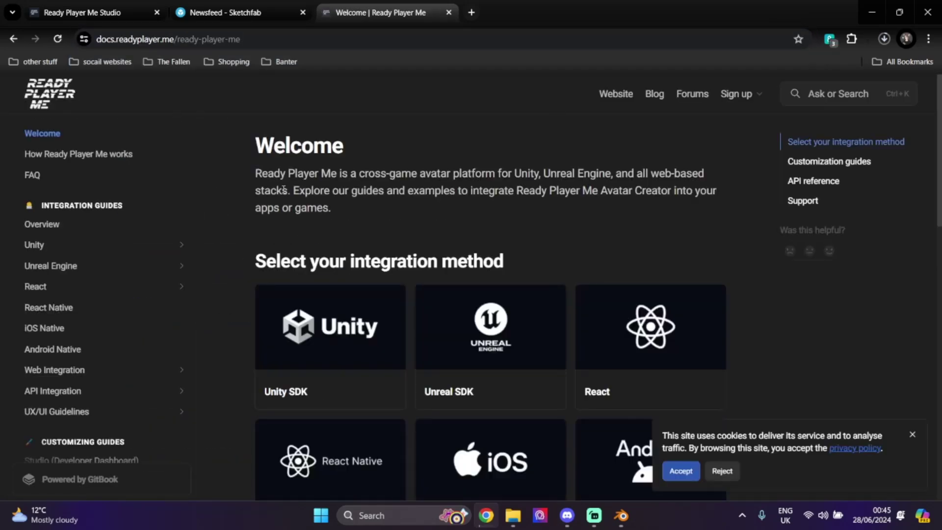
Look through the documentation contents and open the Avatar Creator Appearance guide.
scroll(115, 267, down, 4)
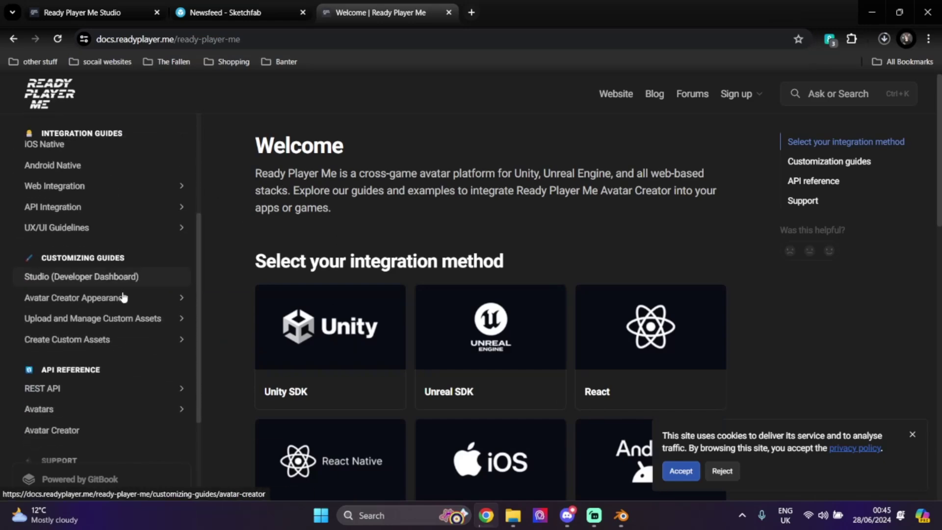
scroll(125, 299, down, 3)
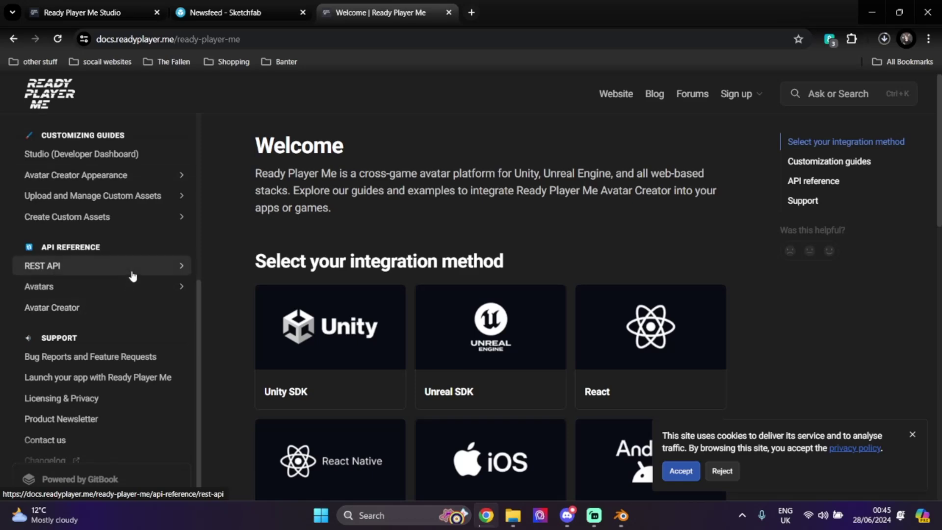
scroll(130, 273, up, 2)
click(134, 244)
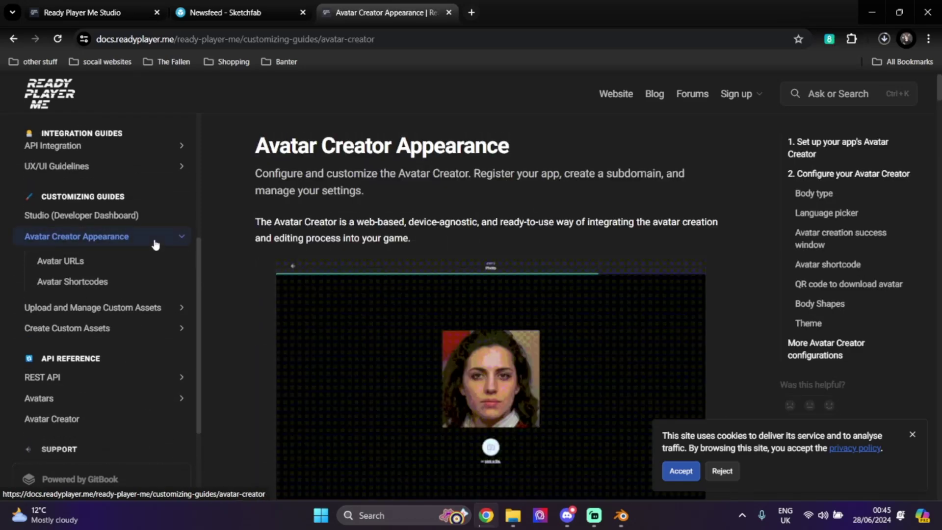
Open the Avatars page of the API reference and look through the documentation topics around it.
scroll(124, 302, down, 1)
click(141, 338)
scroll(162, 309, down, 2)
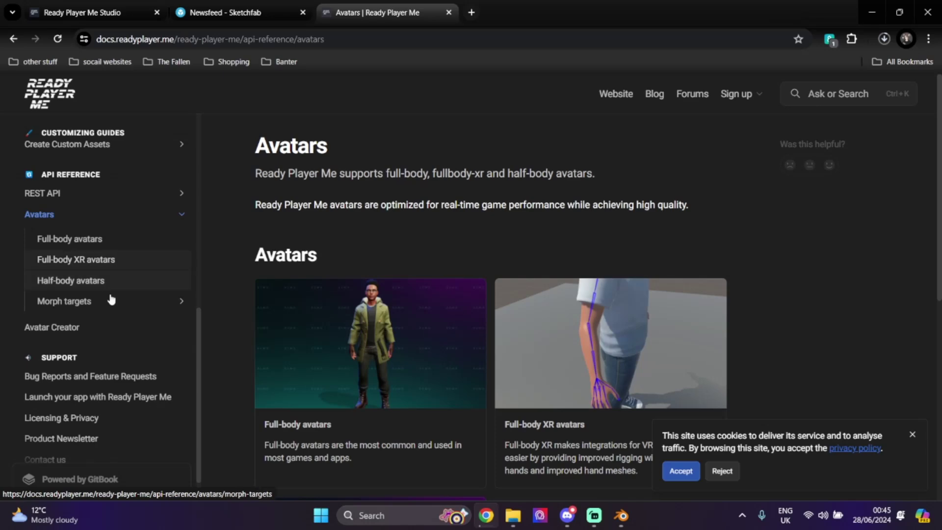
scroll(96, 282, down, 1)
scroll(114, 305, up, 4)
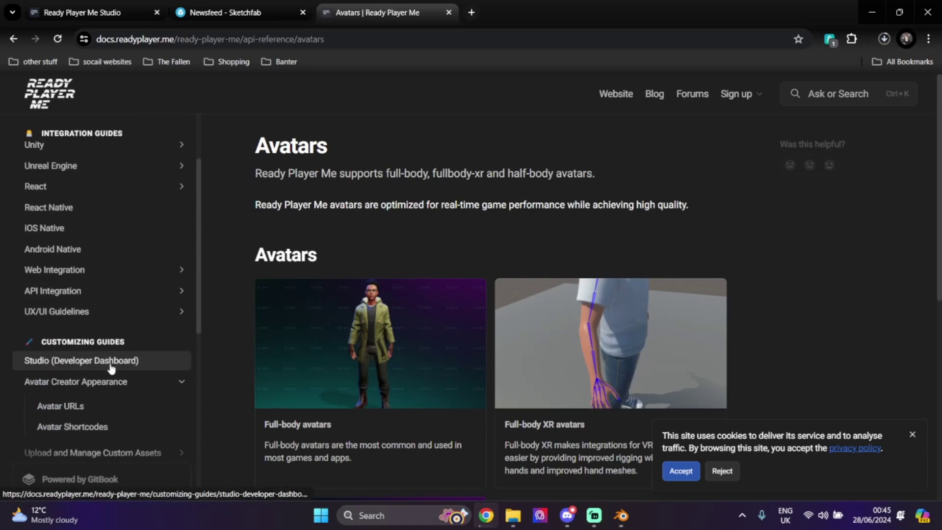
scroll(108, 373, up, 3)
scroll(101, 251, down, 4)
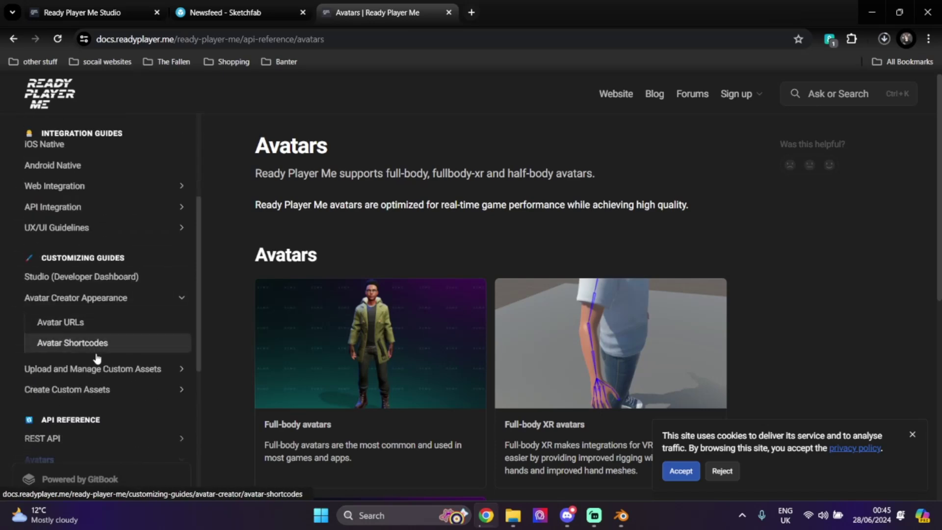
Return to the Avatar Creator Appearance guide and skim it down to its Theme section.
click(71, 298)
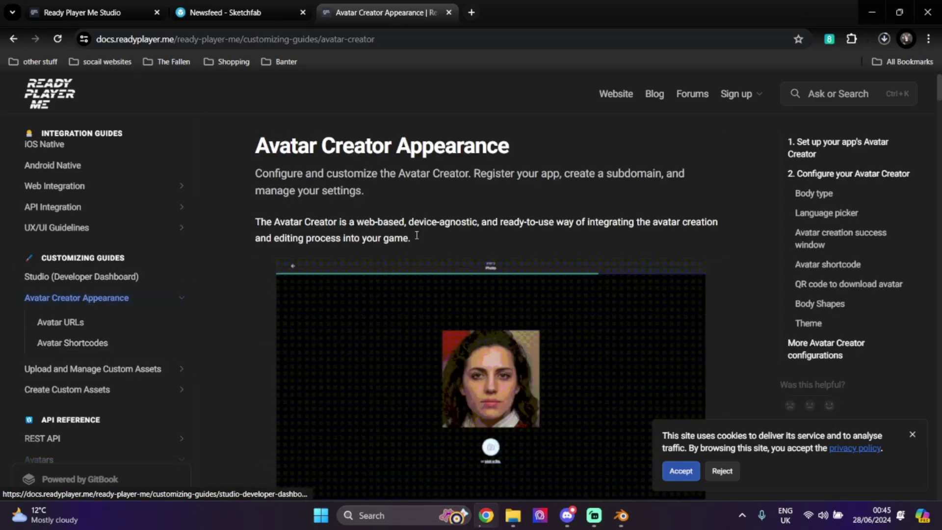
scroll(440, 235, down, 10)
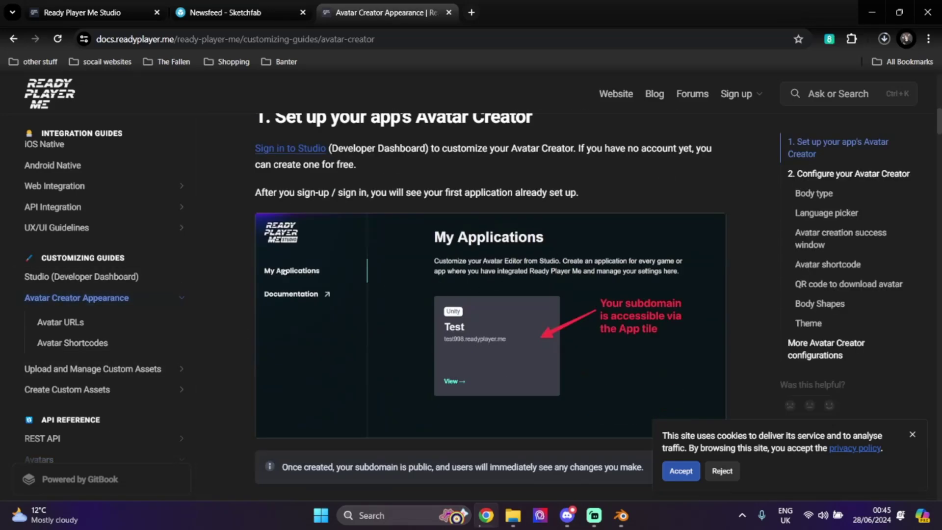
scroll(282, 286, down, 15)
scroll(468, 236, down, 20)
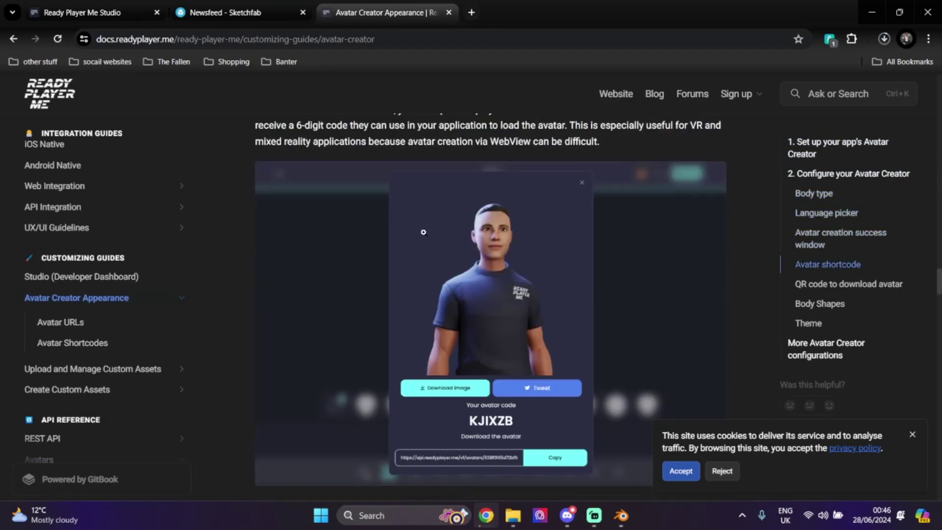
scroll(424, 236, down, 20)
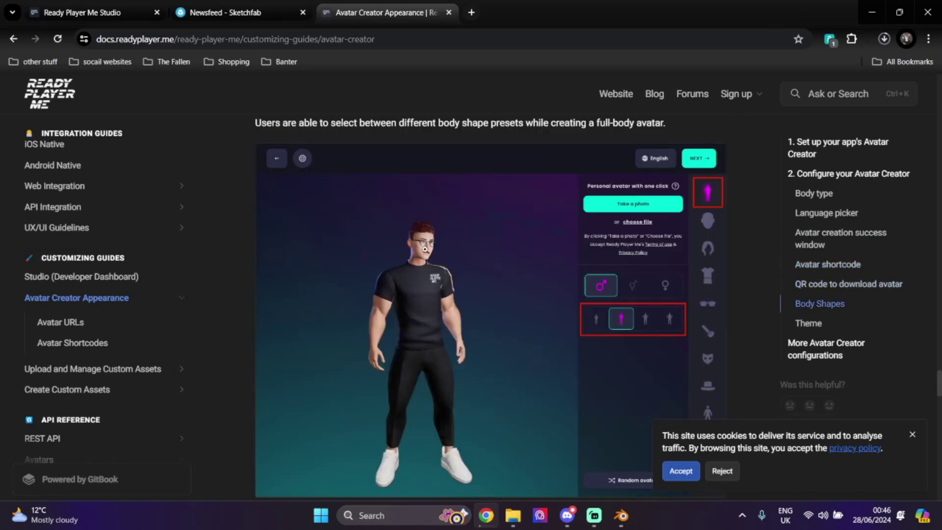
scroll(427, 258, down, 10)
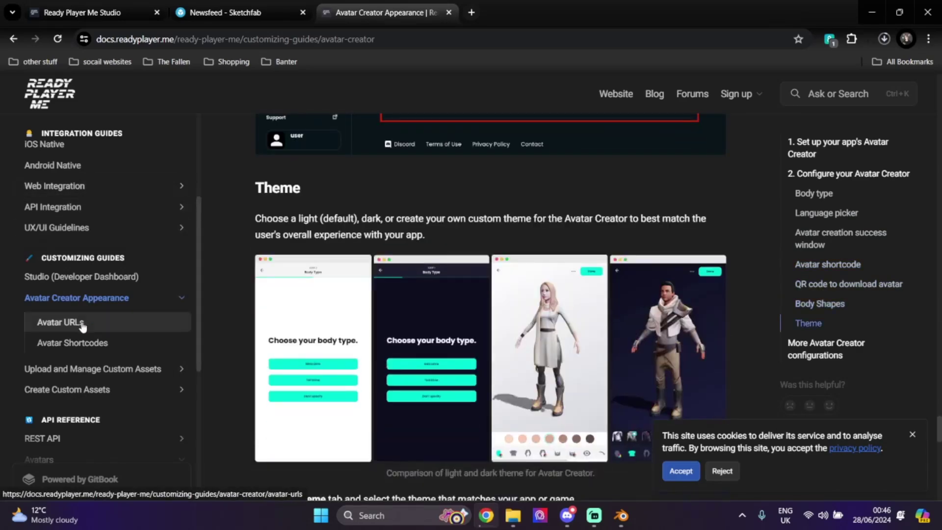
View the Avatar URLs page and read the Avatar Shortcodes page through to Enabling shortcodes.
click(72, 331)
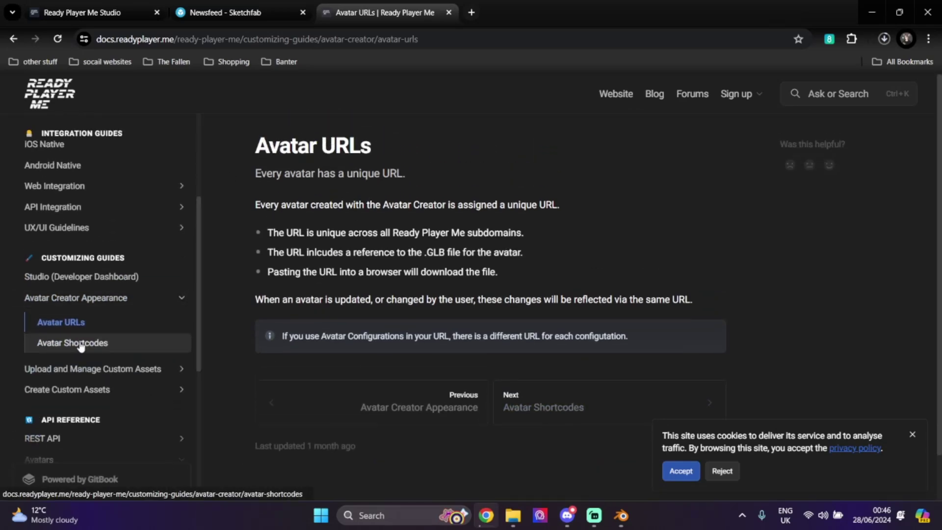
click(73, 342)
scroll(438, 276, down, 5)
scroll(438, 275, down, 5)
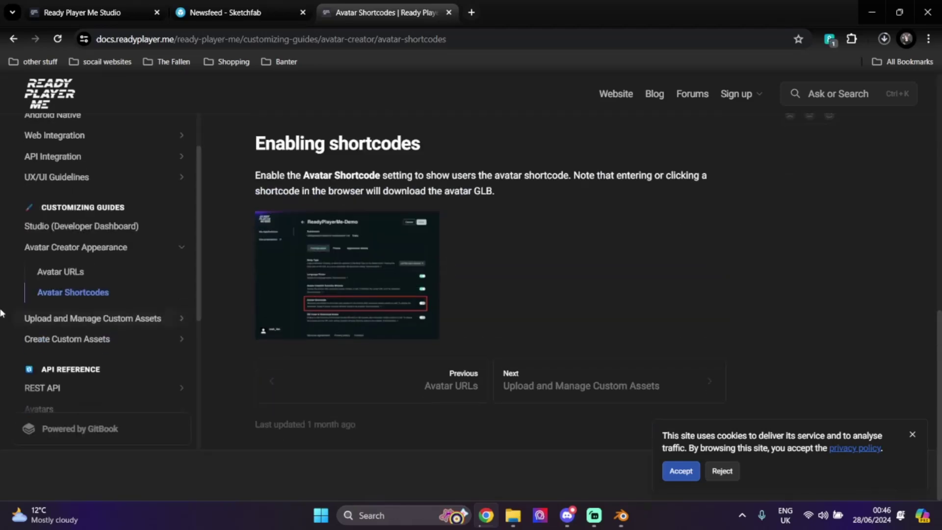
Open the Upload and Manage Custom Assets guide and skim the features on its Asset Manager in Studio page.
click(73, 318)
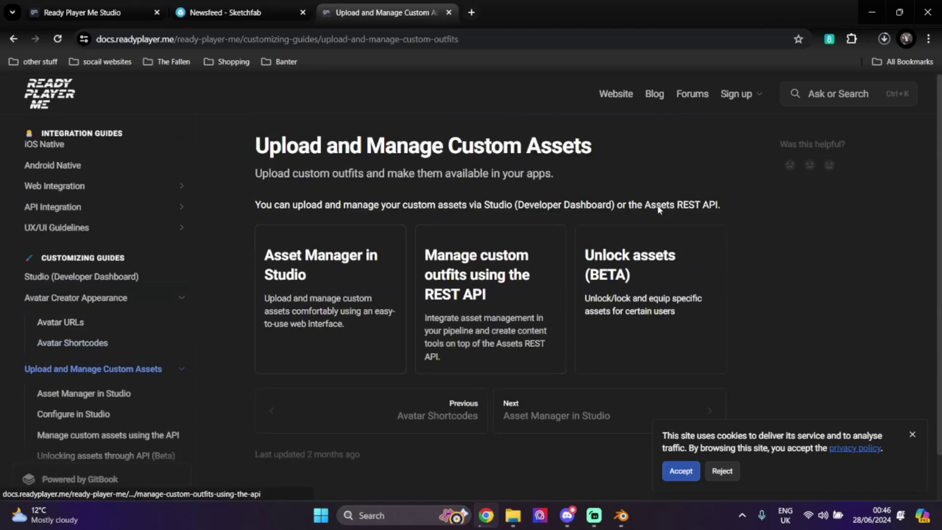
scroll(179, 366, down, 2)
click(107, 337)
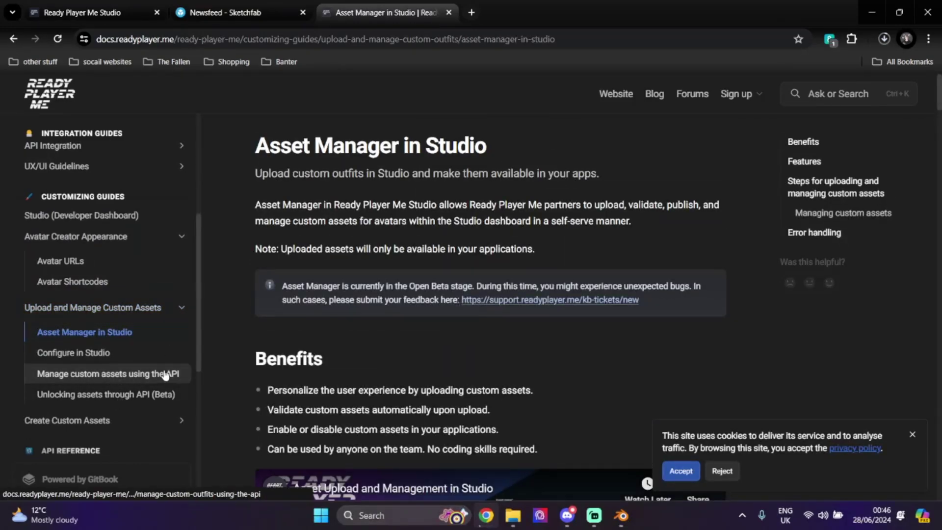
scroll(556, 298, down, 10)
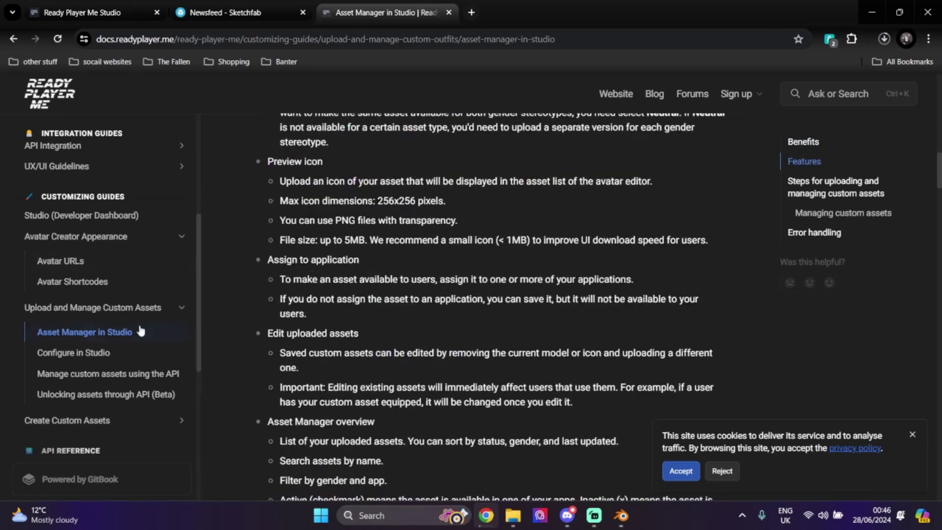
Open the Headwear guide within the Create Custom Assets documentation.
scroll(134, 269, down, 5)
scroll(125, 239, up, 2)
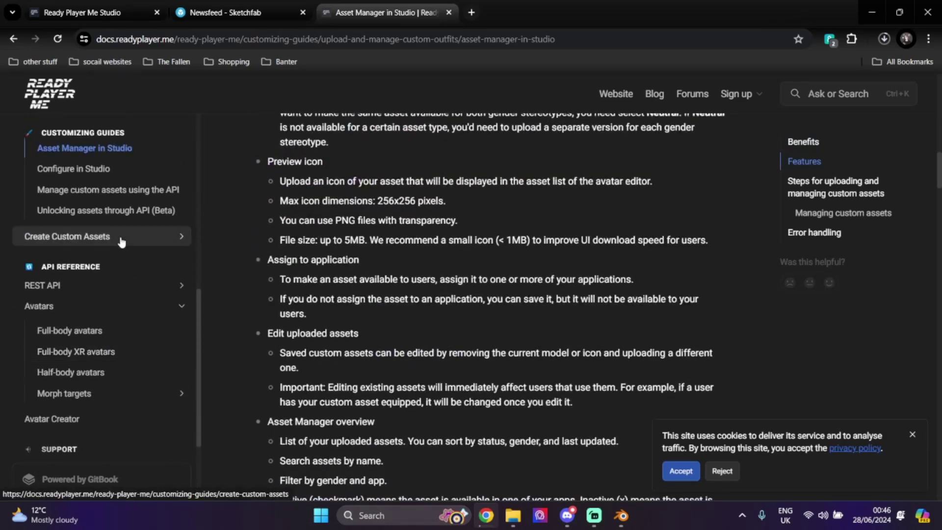
click(123, 238)
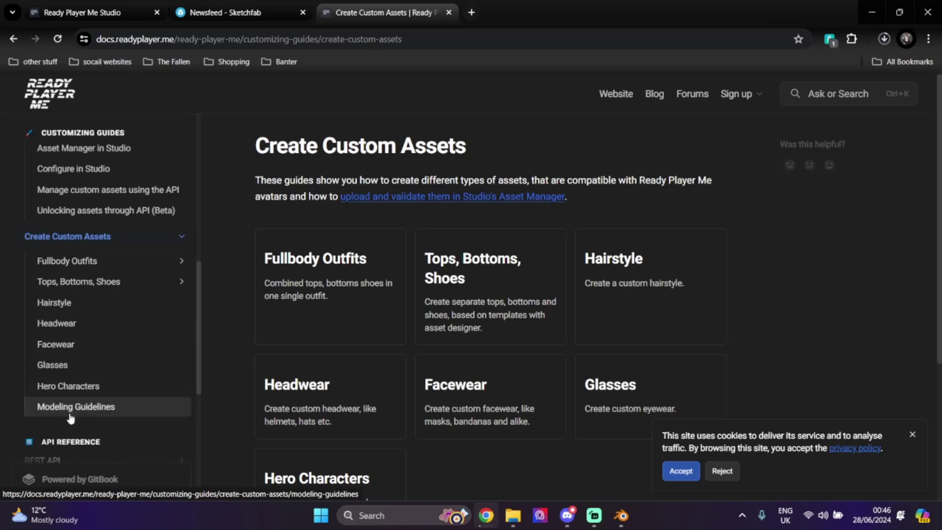
click(79, 322)
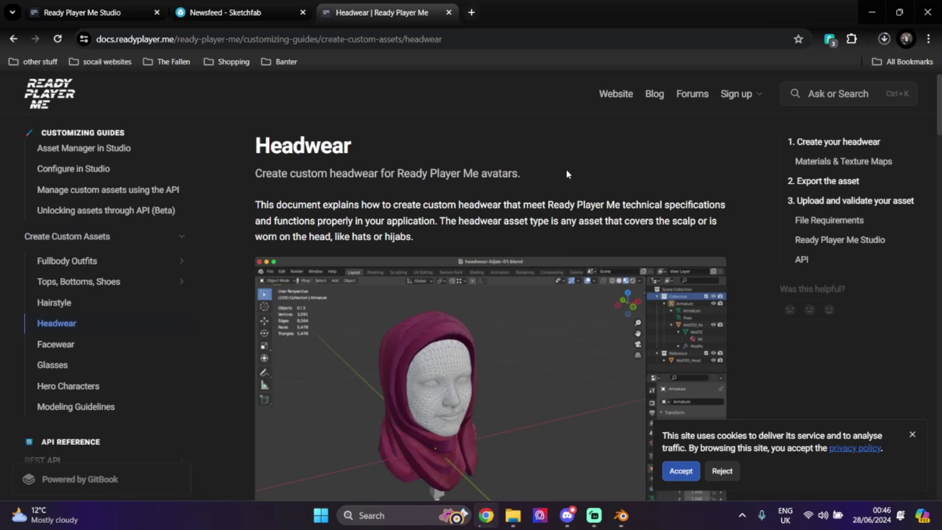
Download the hijab template from the Headwear guide and save the ReadyPlayerMe-headwear-hijab-01 zip in Downloads.
scroll(365, 251, down, 5)
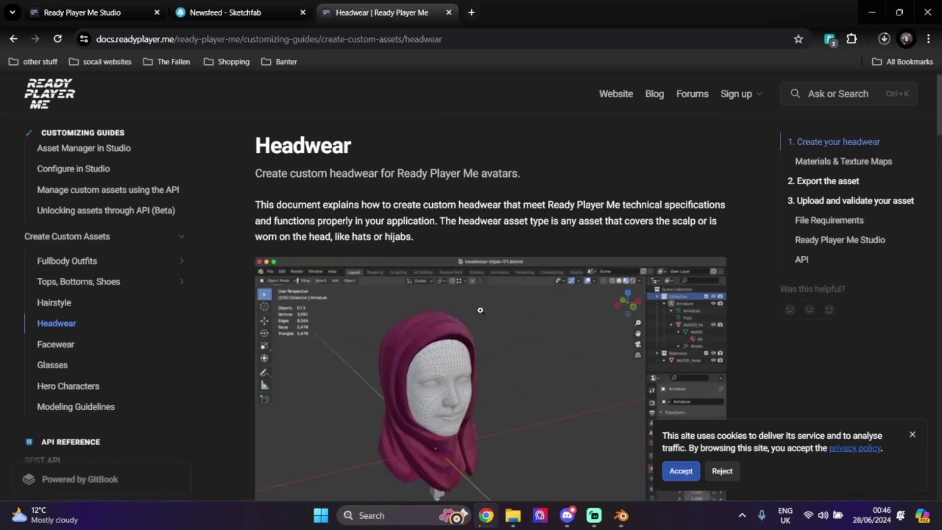
scroll(564, 266, up, 2)
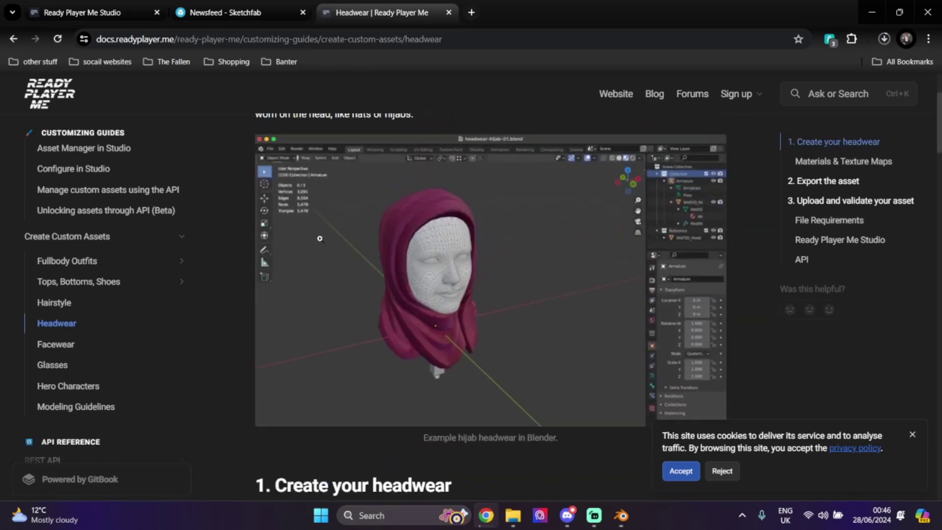
scroll(432, 244, down, 2)
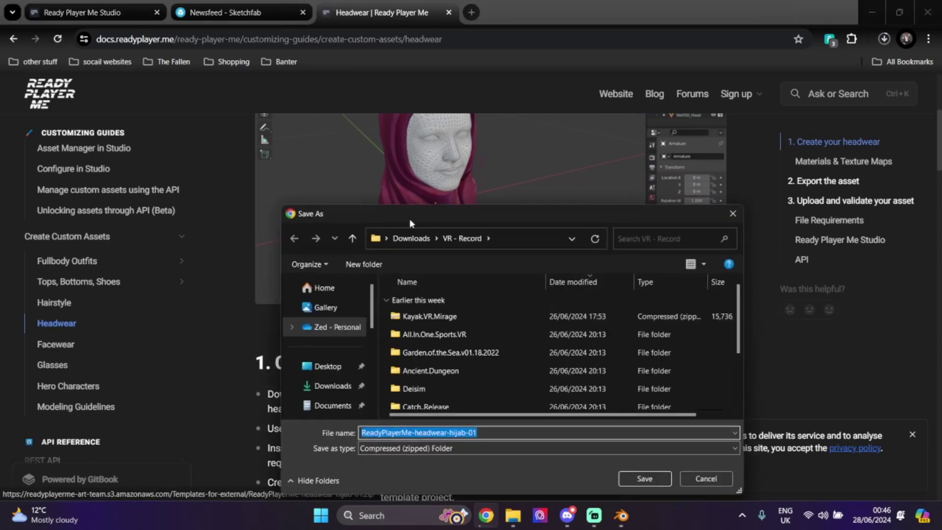
click(333, 386)
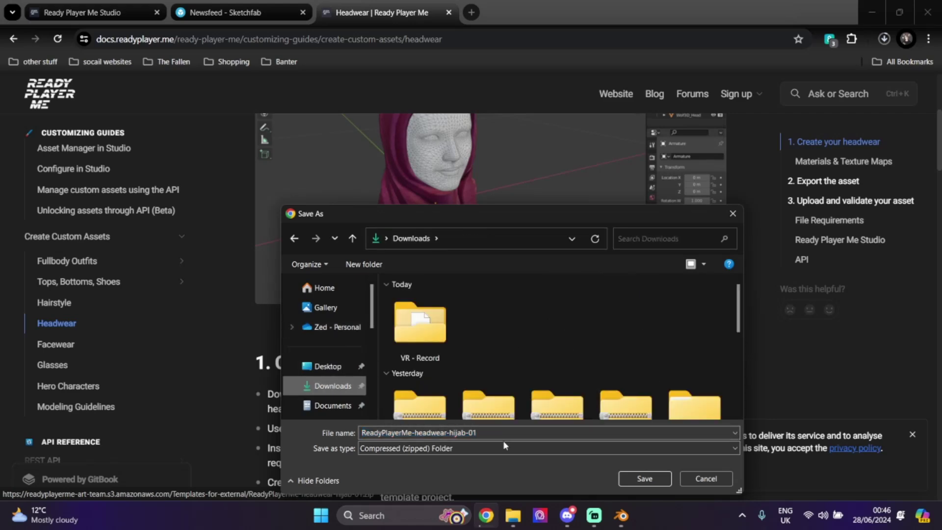
click(644, 478)
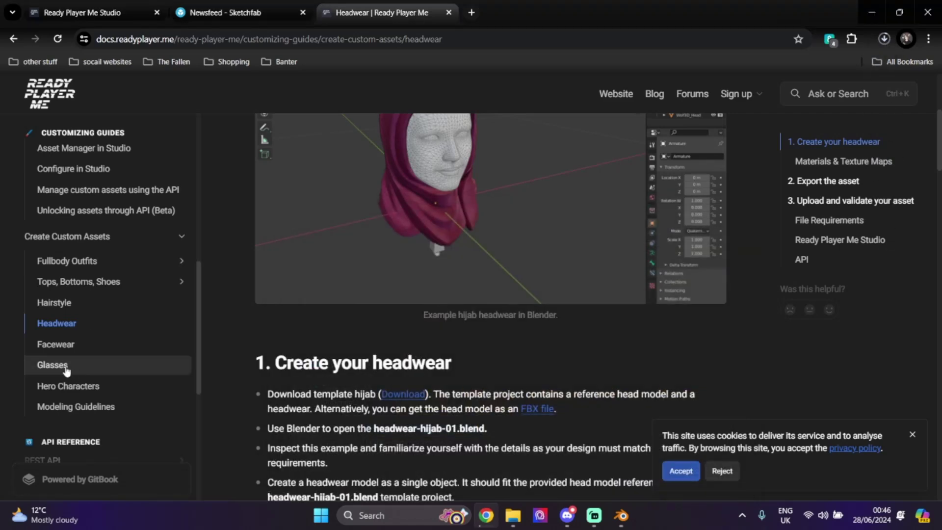
Open the Facewear guide and save its bandana template zip, ReadyPlayerMe-facewear-bandana-03, to Downloads.
click(63, 344)
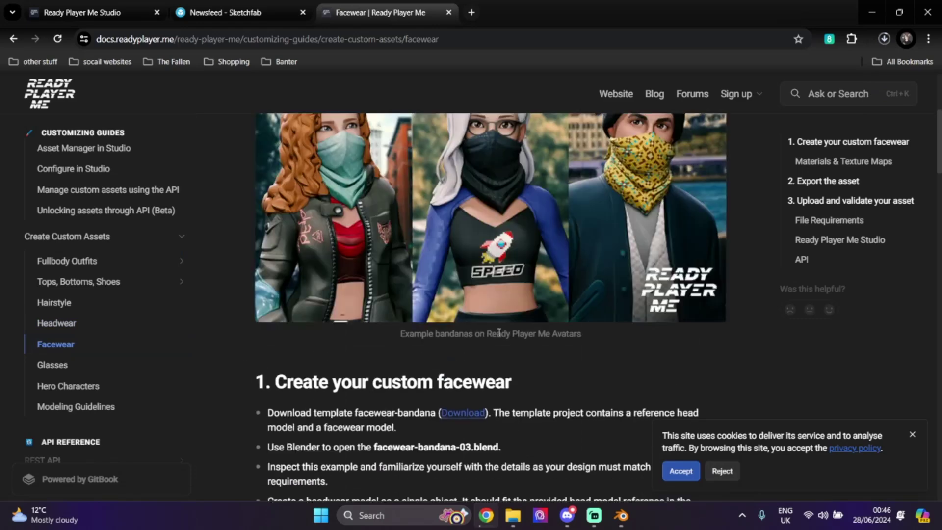
scroll(497, 332, up, 1)
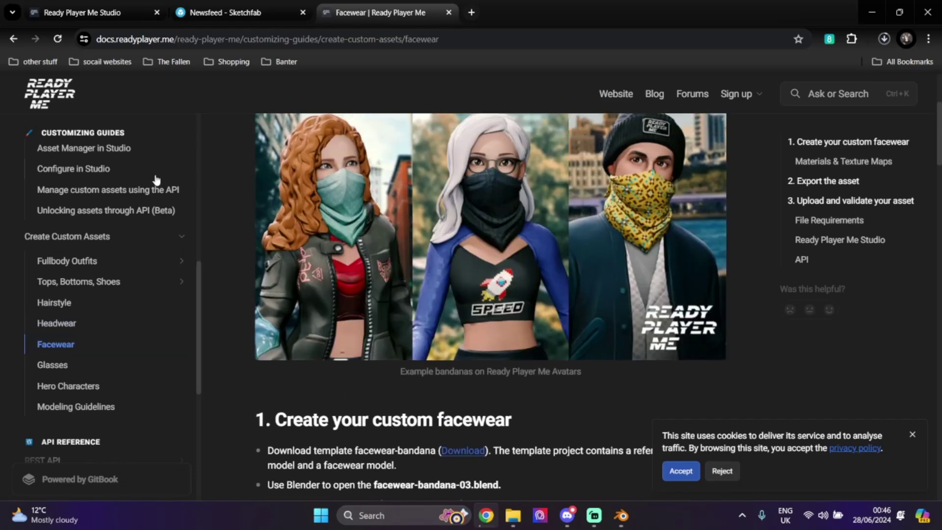
scroll(492, 316, down, 3)
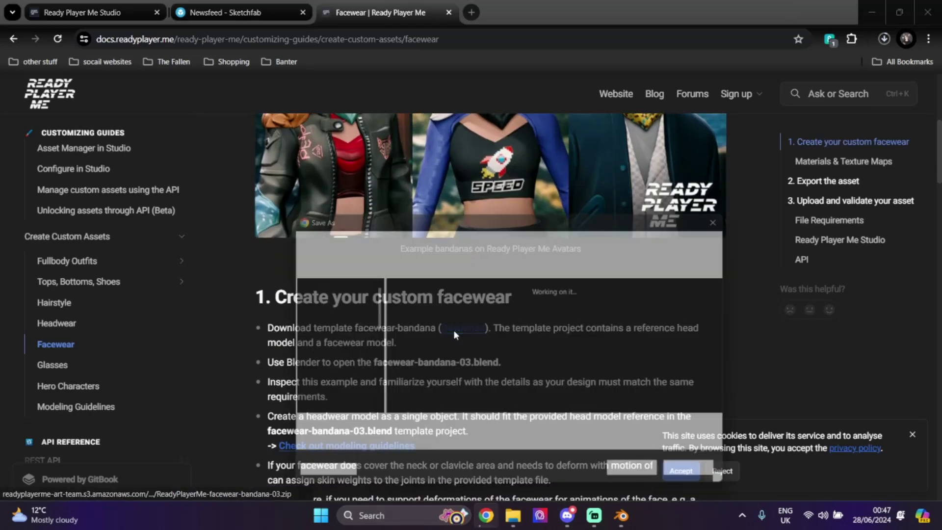
click(642, 477)
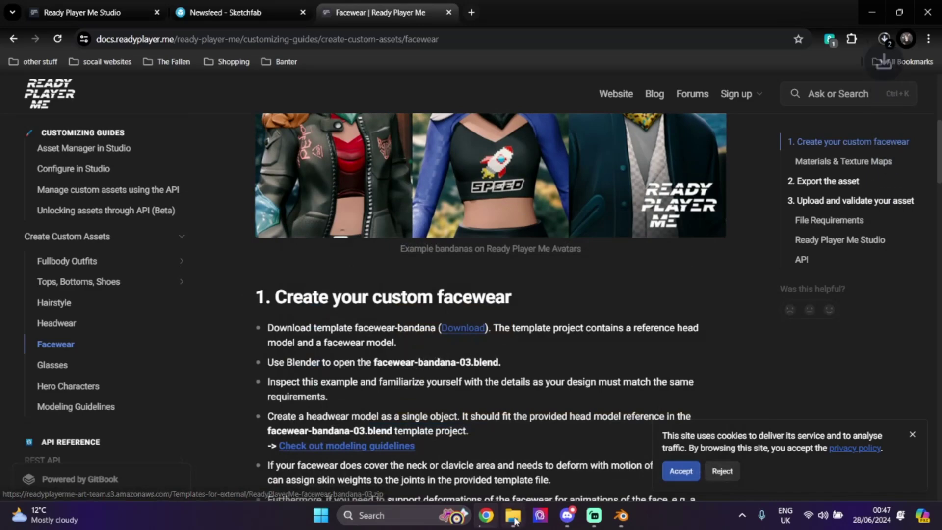
Switch to File Explorer and extract the ReadyPlayerMe-headwear-hijab-01 zip within Downloads, then close the extracted folder's window.
click(512, 515)
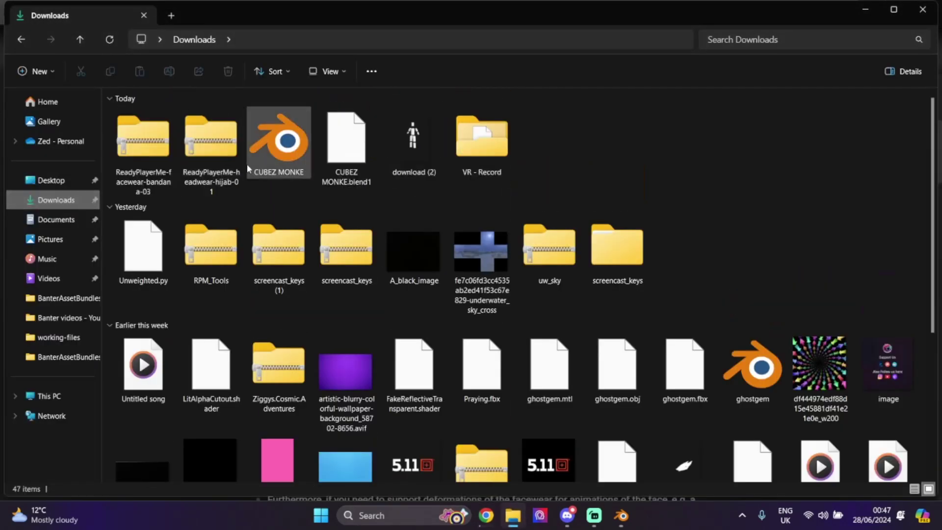
click(202, 144)
right_click(201, 145)
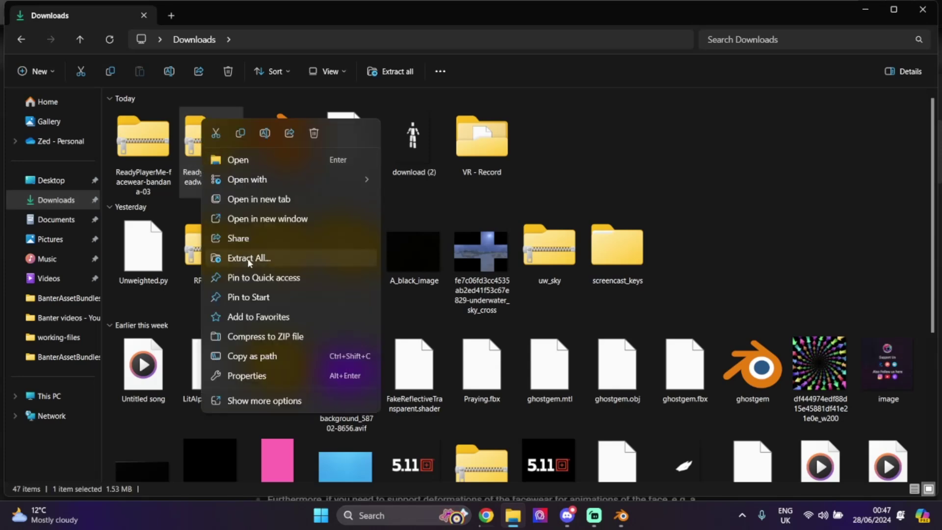
click(255, 258)
click(567, 381)
click(932, 17)
Extract the ReadyPlayerMe-facewear-bandana-03 zip within Downloads and close the extracted folder's window.
right_click(140, 143)
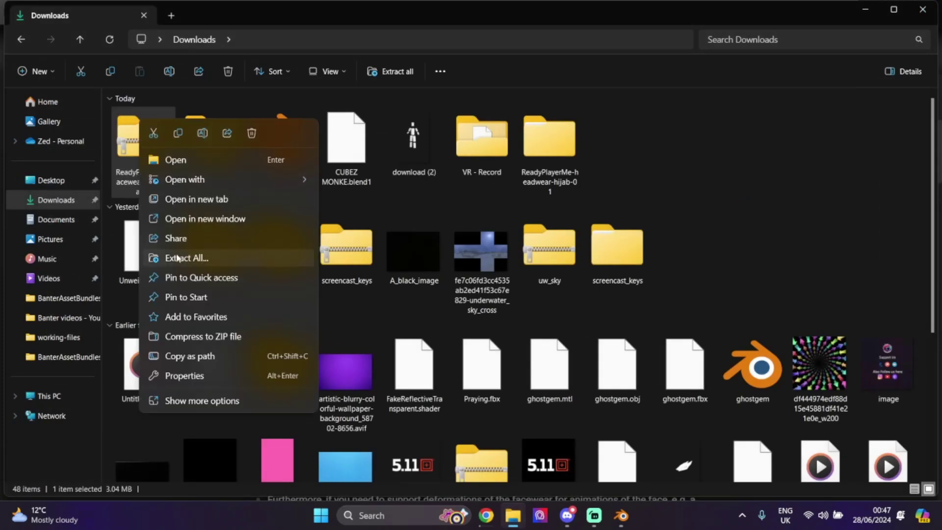
click(184, 258)
click(555, 381)
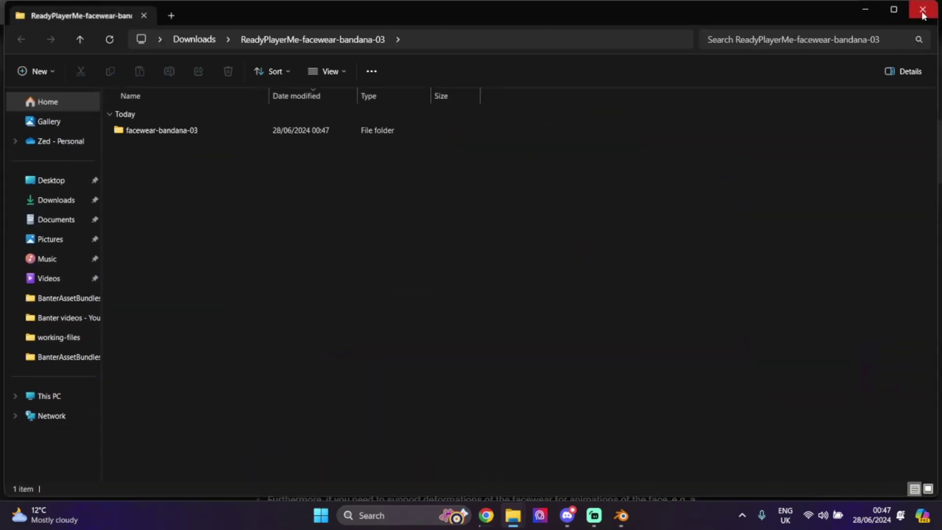
click(922, 15)
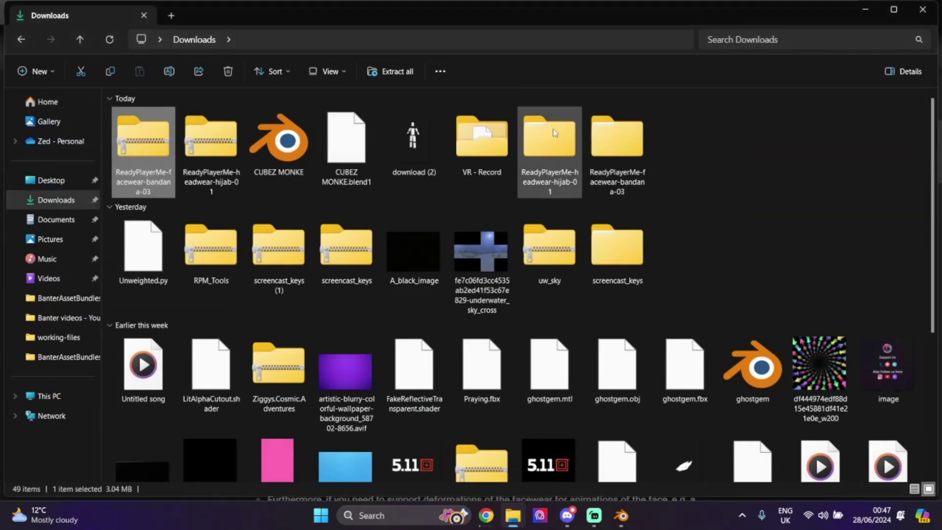
Open headwear-hijab-01.blend in Blender from the working-files folder of the extracted headwear template.
double_click(549, 142)
double_click(149, 131)
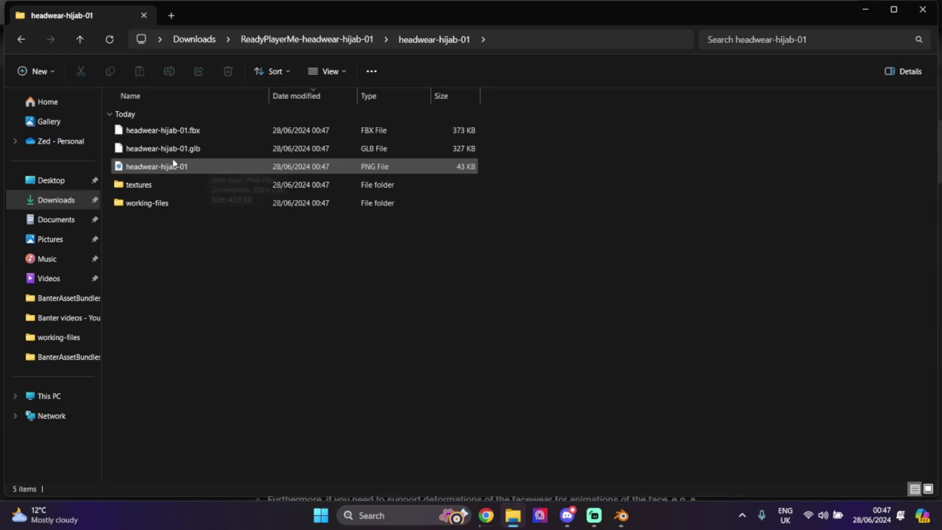
double_click(147, 203)
click(193, 134)
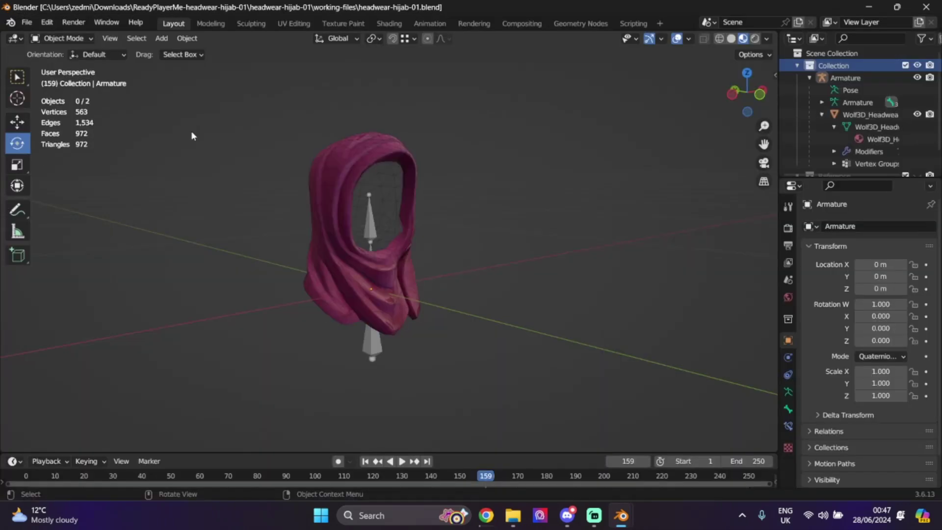
Select the Wolf3D_Headwear mesh and inspect the hijab and its armature from the front.
drag(747, 93, 677, 96)
click(407, 124)
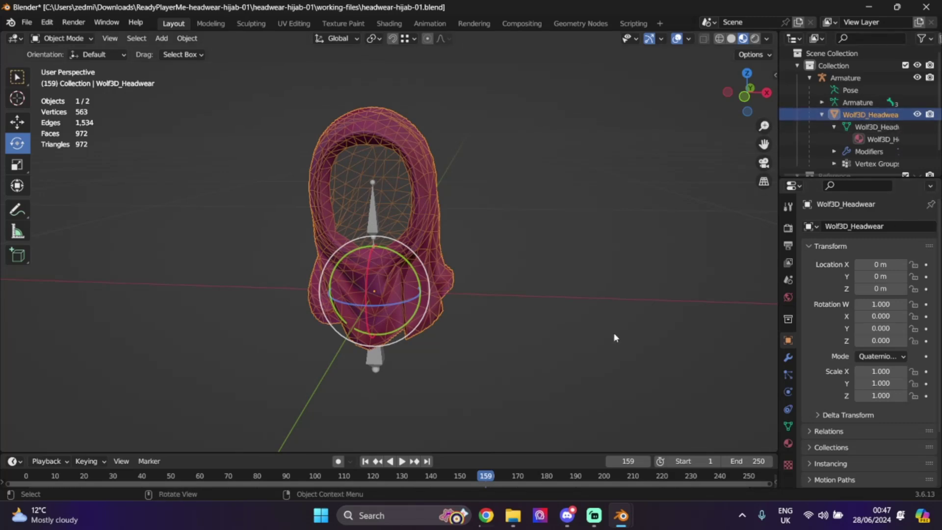
mouse_move(748, 93)
mouse_down()
mouse_move(726, 96)
mouse_move(743, 95)
mouse_up()
Switch to Sketchfab in the browser and look through the facemask search results for a suitable mask model.
key(alt+Tab)
click(240, 12)
scroll(599, 302, down, 1)
scroll(598, 301, down, 9)
scroll(633, 231, up, 2)
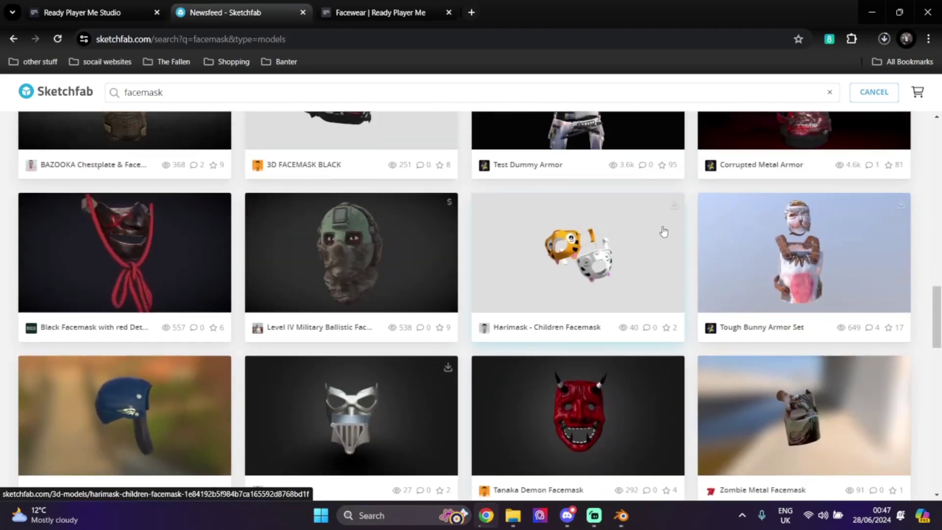
scroll(626, 268, down, 5)
scroll(404, 280, down, 5)
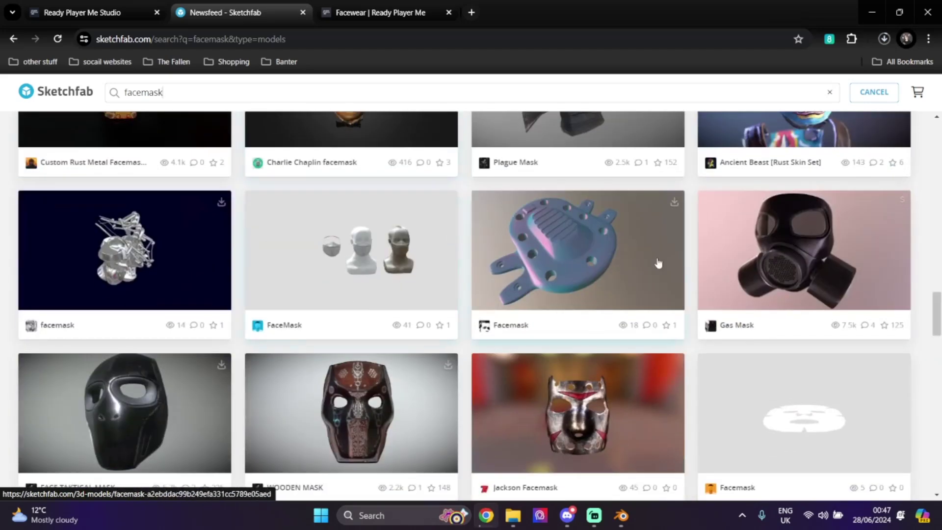
scroll(729, 276, down, 6)
scroll(564, 320, down, 3)
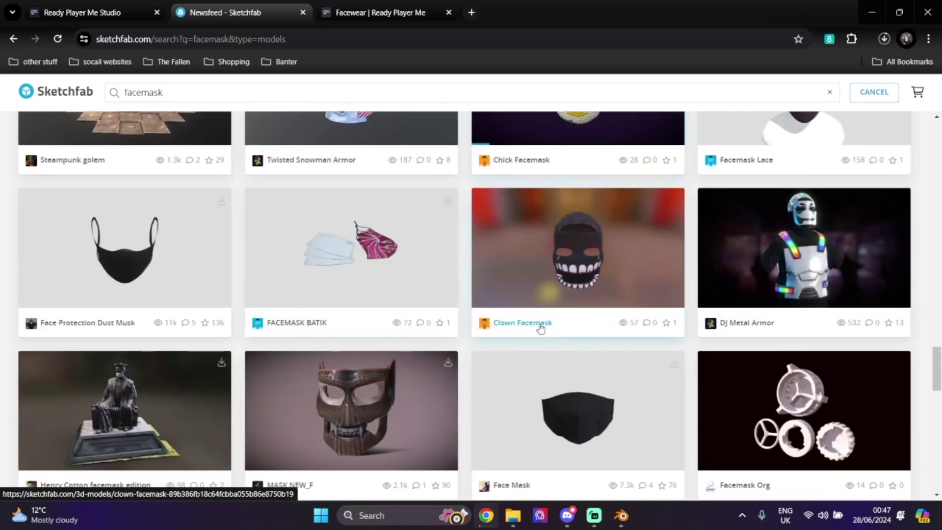
Open the Face Protection Dust Musk model in a new browser tab and check its triangle count.
right_click(141, 254)
click(170, 263)
click(382, 12)
scroll(323, 245, down, 5)
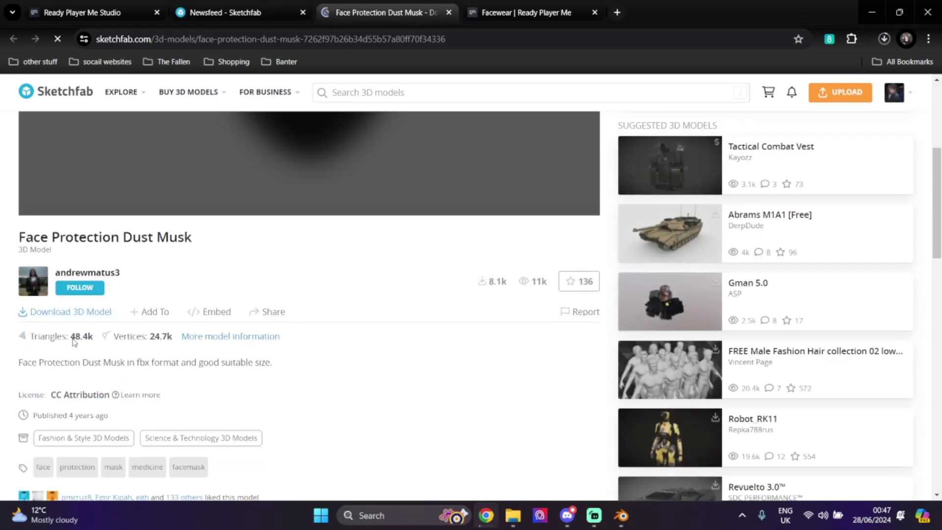
Return to the Facewear guide and read its Technical Requirements, including the triangle limit and the required object, mesh and material names.
click(467, 13)
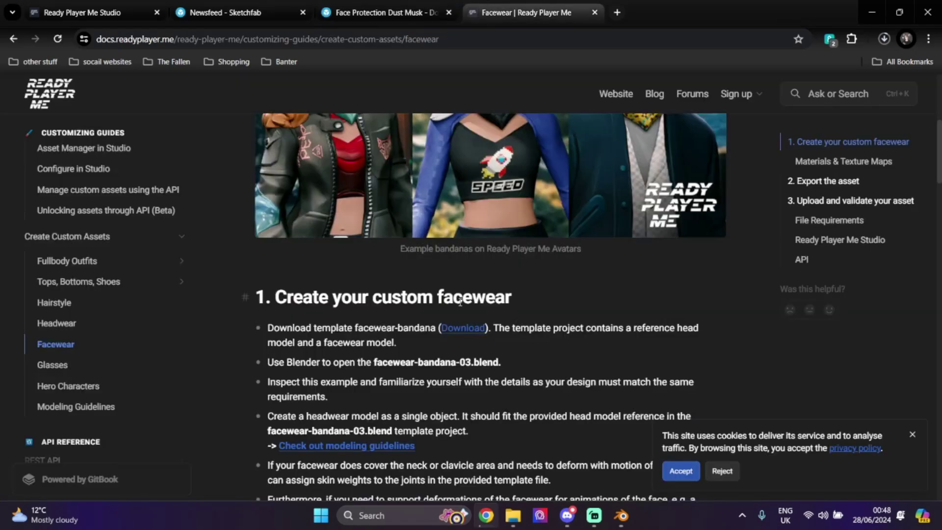
scroll(460, 301, up, 5)
click(79, 328)
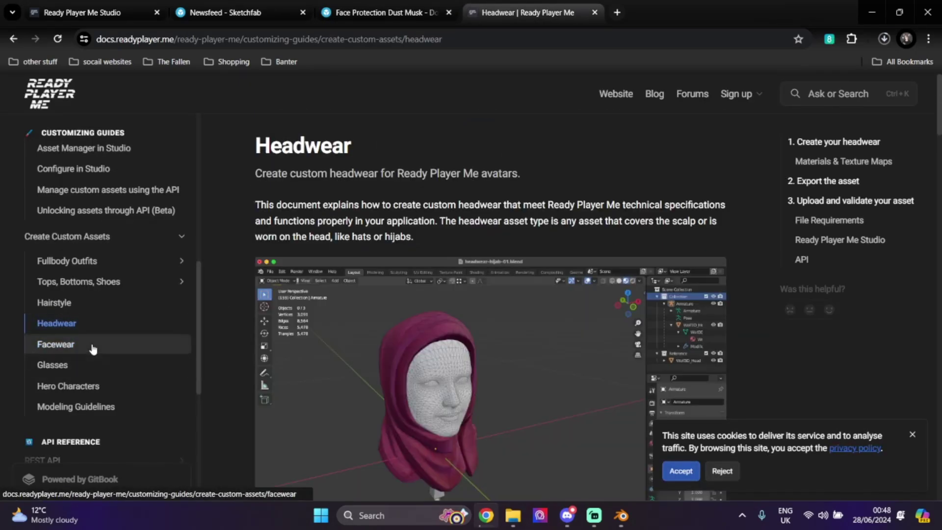
click(93, 349)
scroll(401, 279, down, 10)
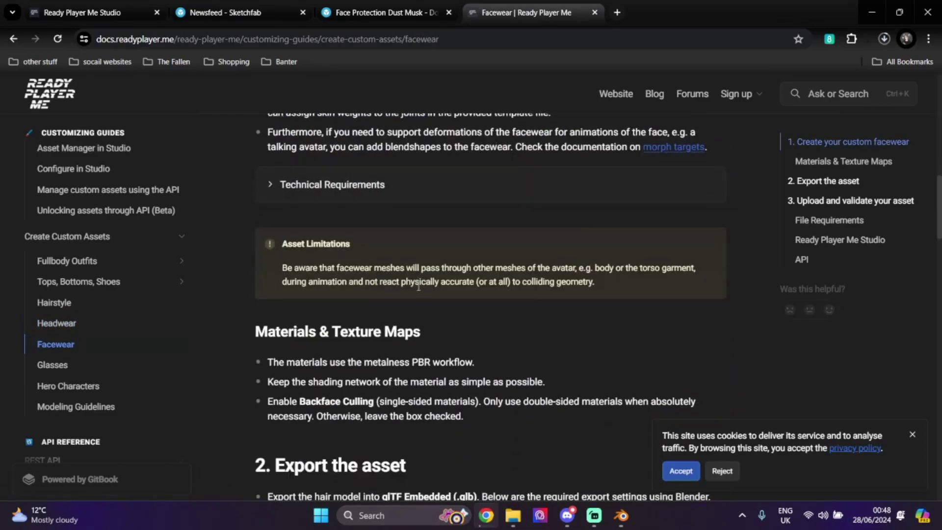
click(286, 188)
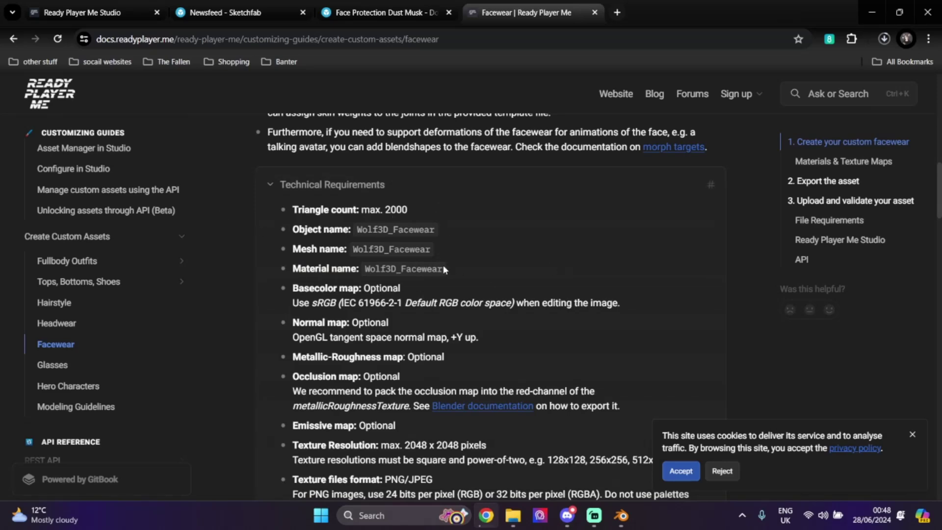
drag(442, 265, 368, 270)
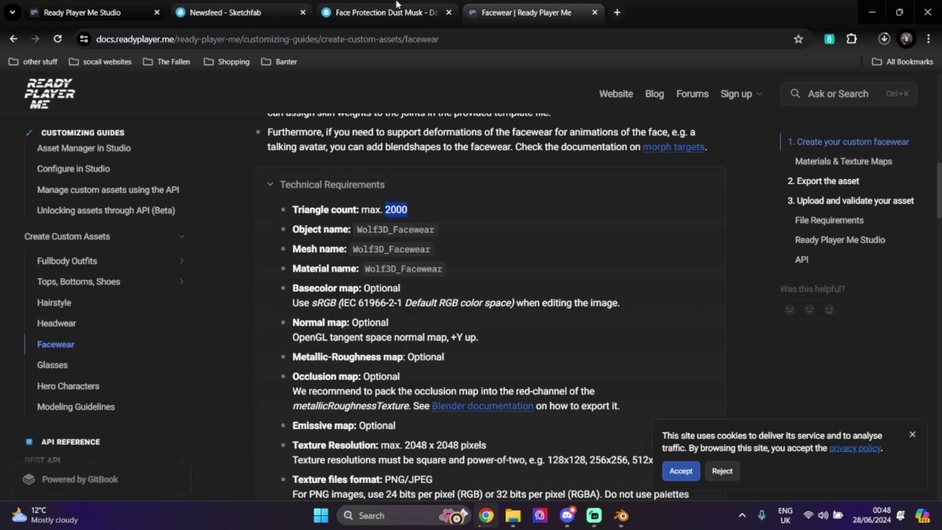
Close the Face Protection Dust Musk page and look further through the Sketchfab facemask results.
click(434, 14)
click(448, 12)
click(225, 13)
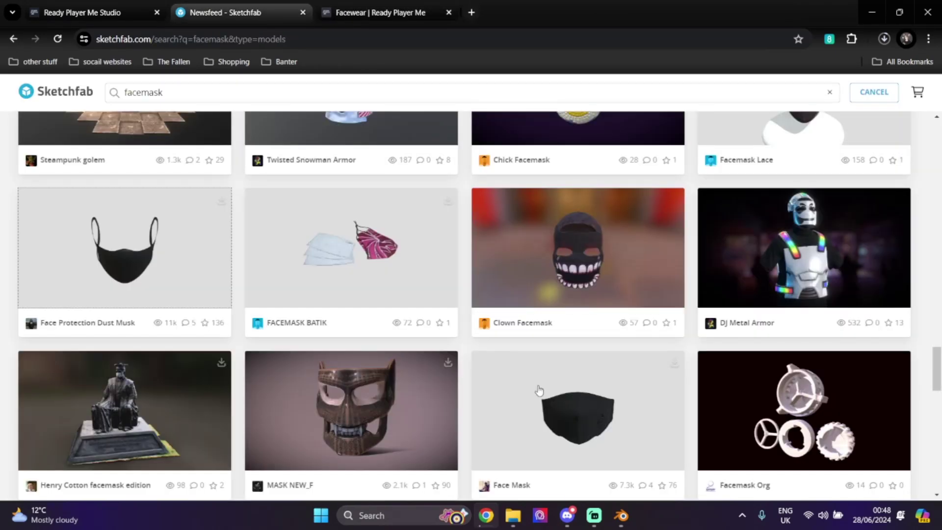
scroll(658, 200, down, 3)
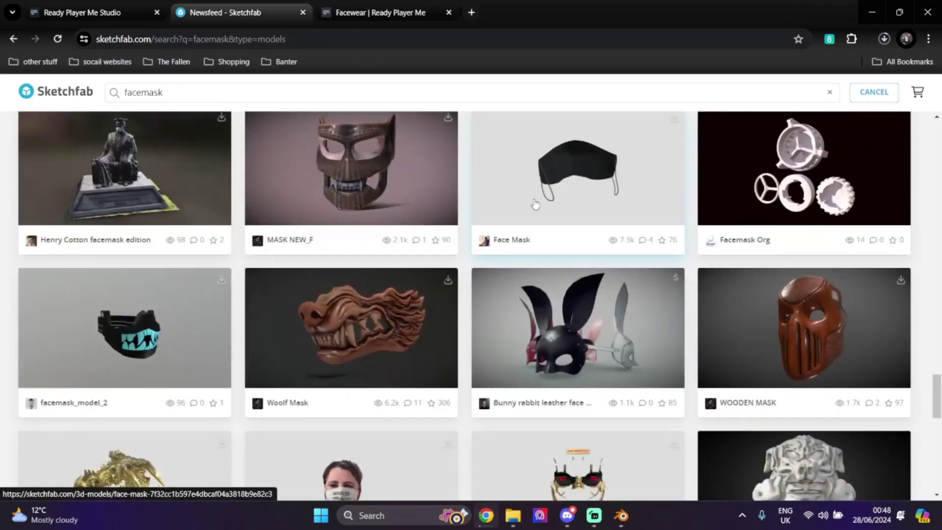
Search Sketchfab for "facemask low poly" and look through the resulting models.
scroll(342, 320, up, 10)
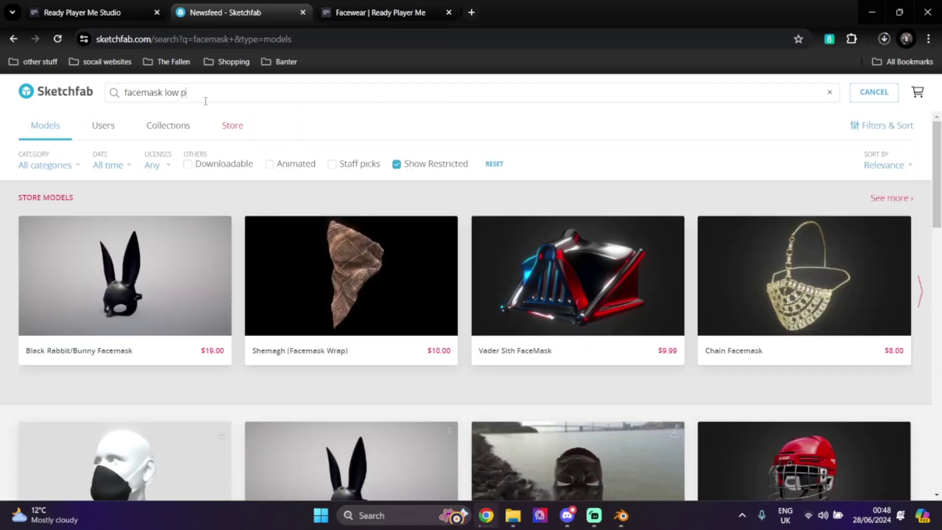
scroll(315, 277, down, 3)
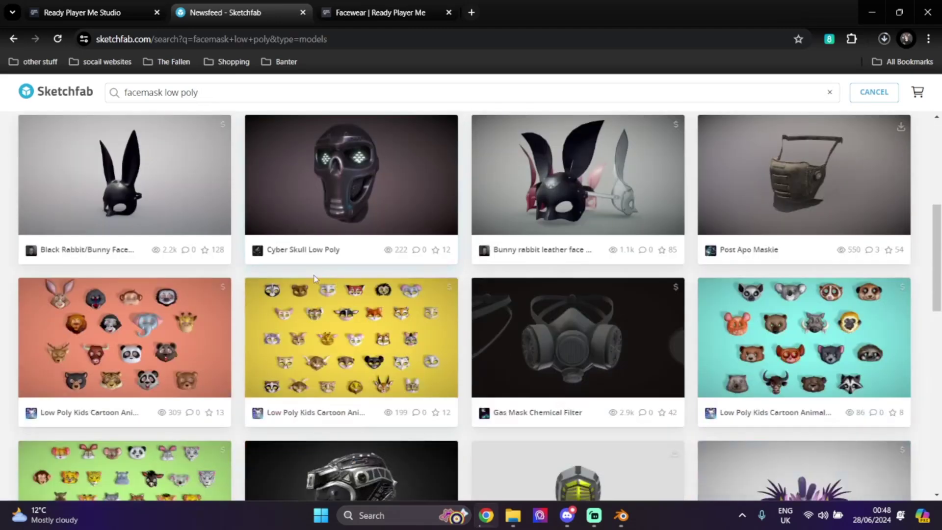
scroll(617, 372, down, 3)
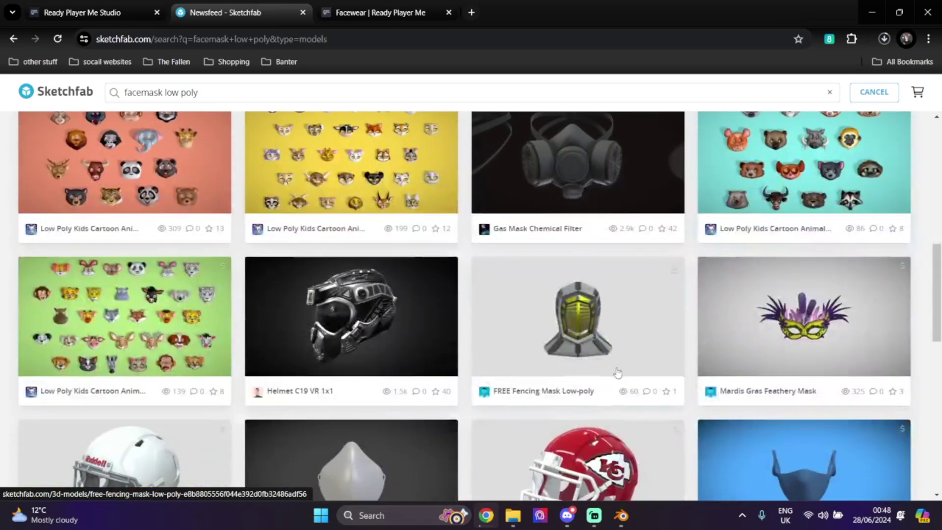
scroll(622, 309, down, 5)
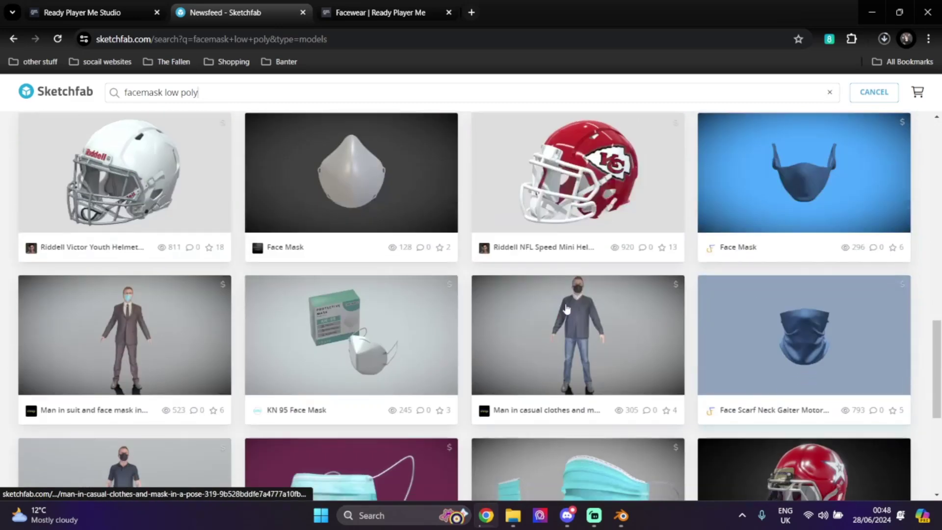
scroll(389, 163, down, 4)
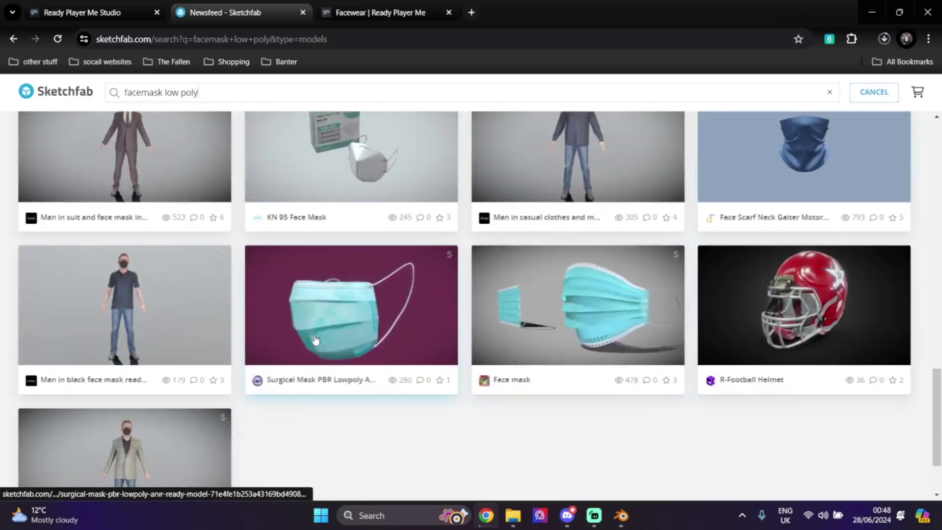
scroll(898, 293, up, 20)
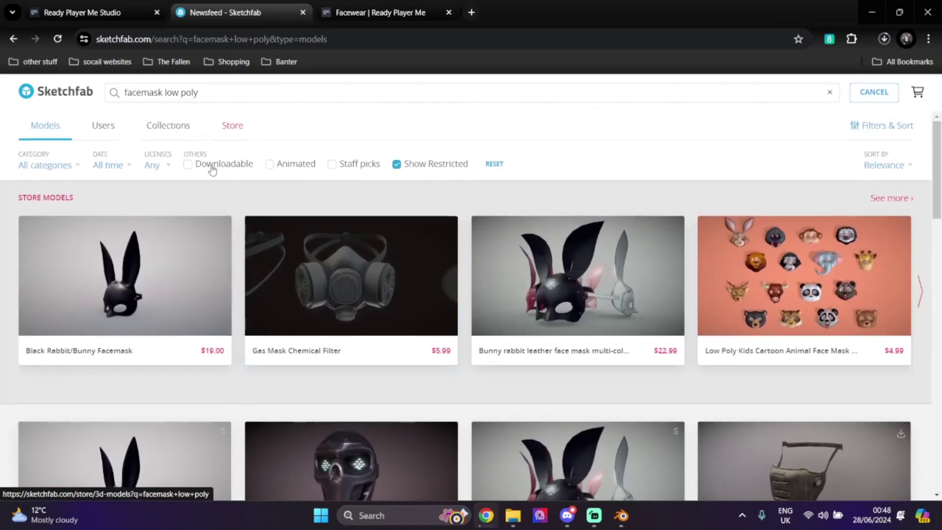
Shorten the Sketchfab search to "facemask" and look through the resulting models.
click(214, 95)
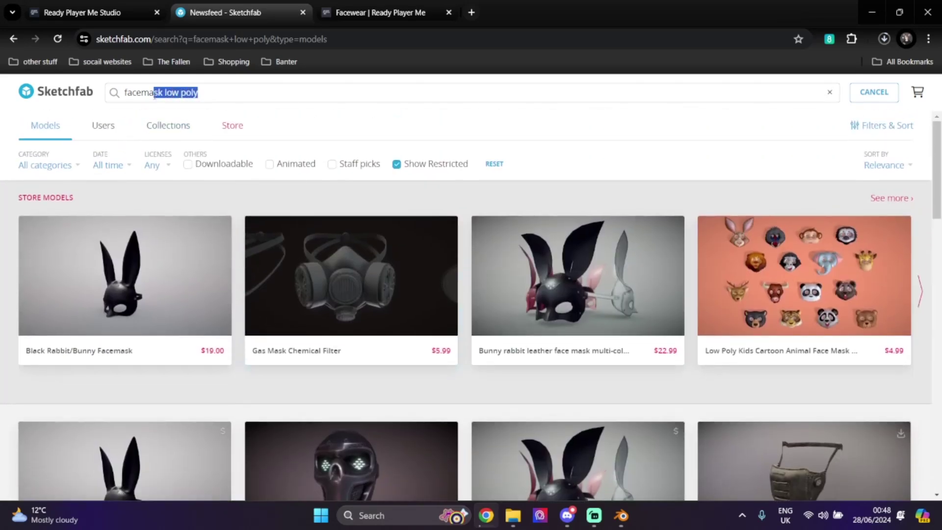
scroll(325, 192, down, 20)
scroll(393, 218, down, 15)
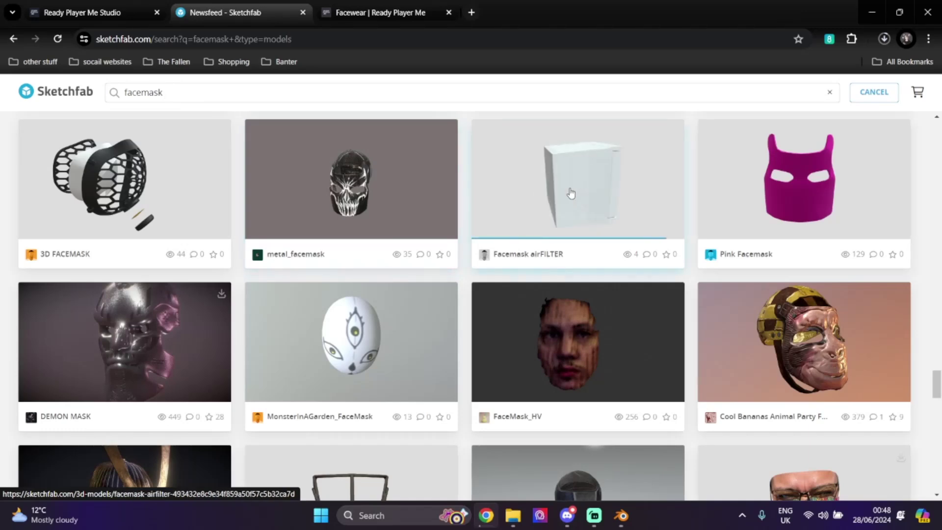
scroll(426, 318, down, 10)
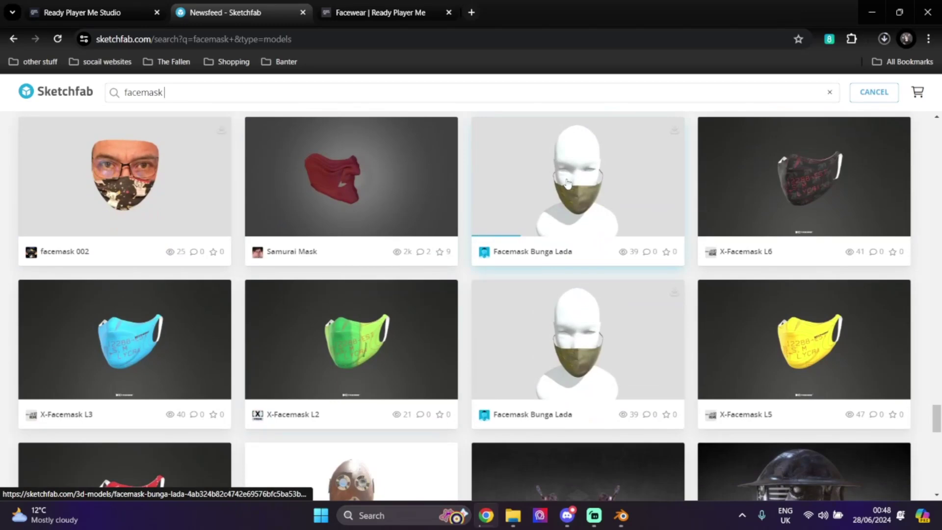
Open the Facemask Bunga Lada model in a new browser tab, check its triangle count and close its page.
right_click(577, 178)
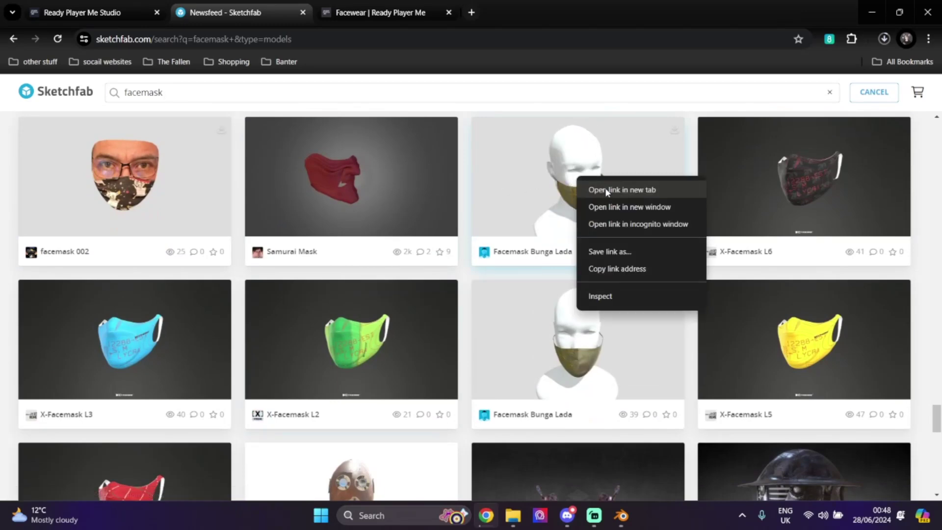
click(607, 191)
key(ctrl+Tab)
scroll(254, 465, down, 5)
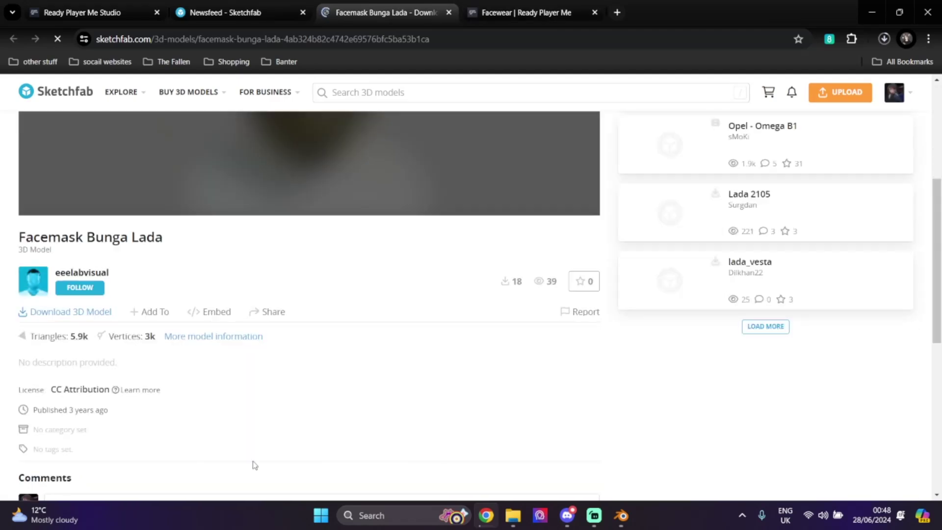
click(446, 12)
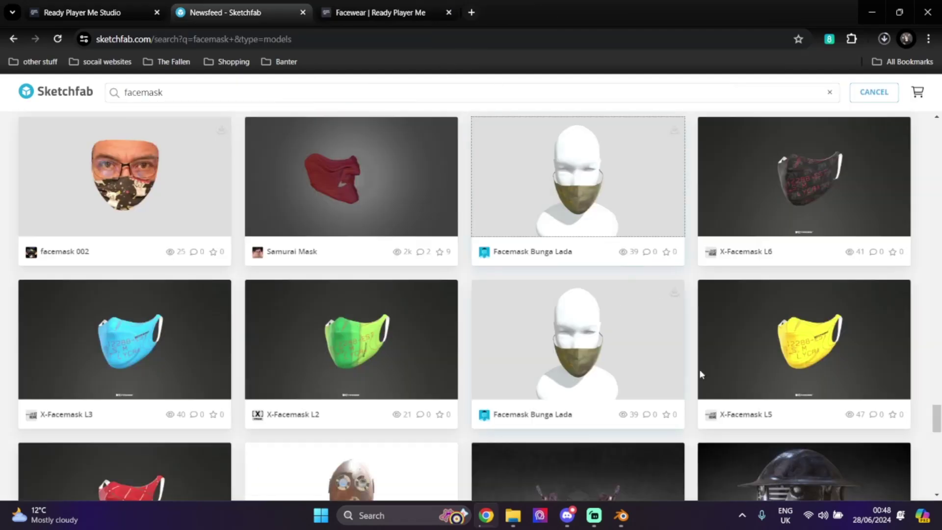
Look further through the facemask results beyond Facemask Bunga Lada for a suitable downloadable mask.
scroll(708, 382, down, 4)
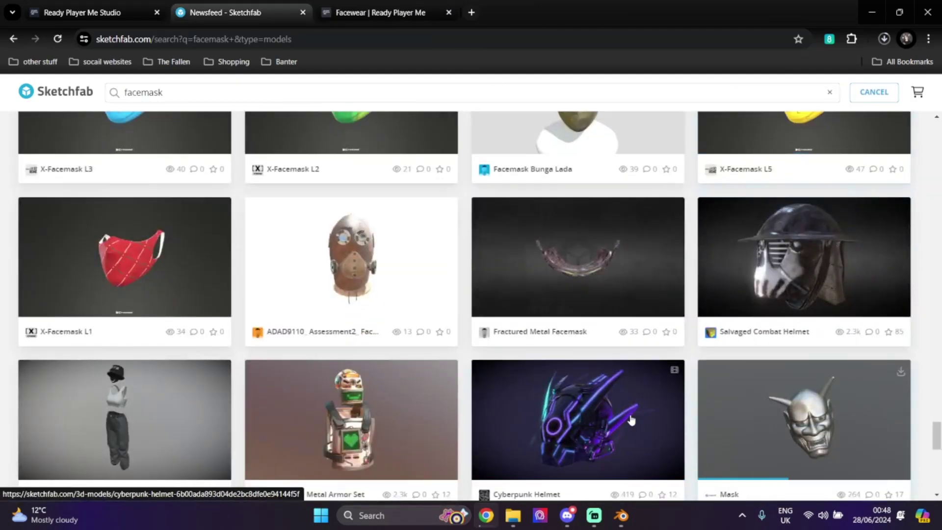
scroll(563, 425, down, 5)
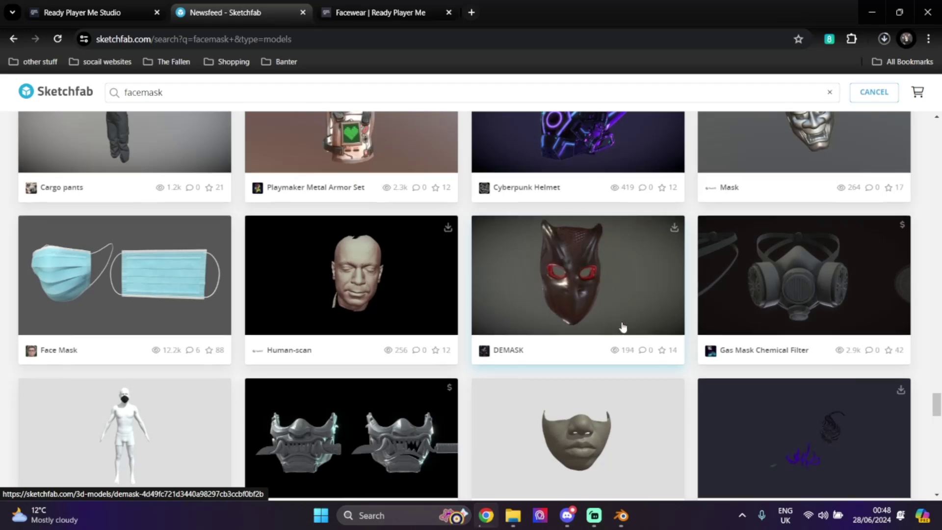
scroll(539, 300, down, 3)
scroll(492, 324, down, 5)
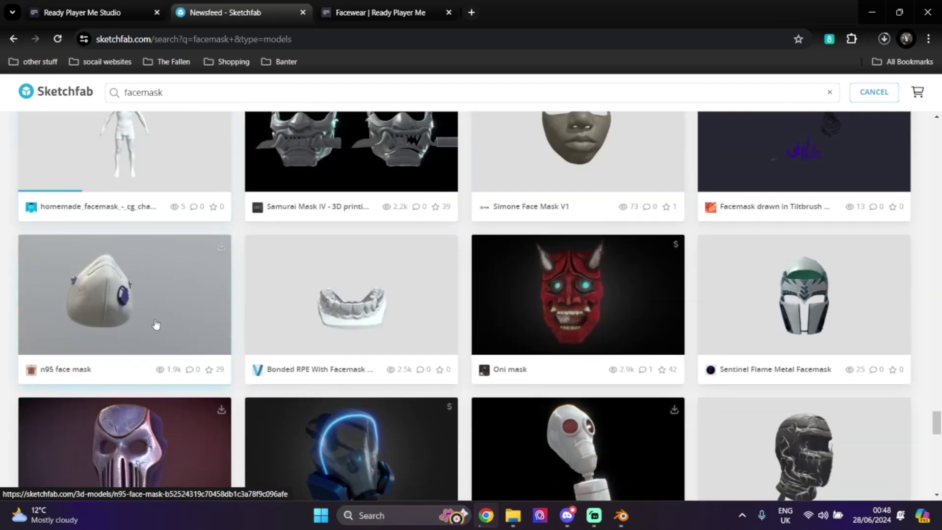
scroll(154, 326, up, 4)
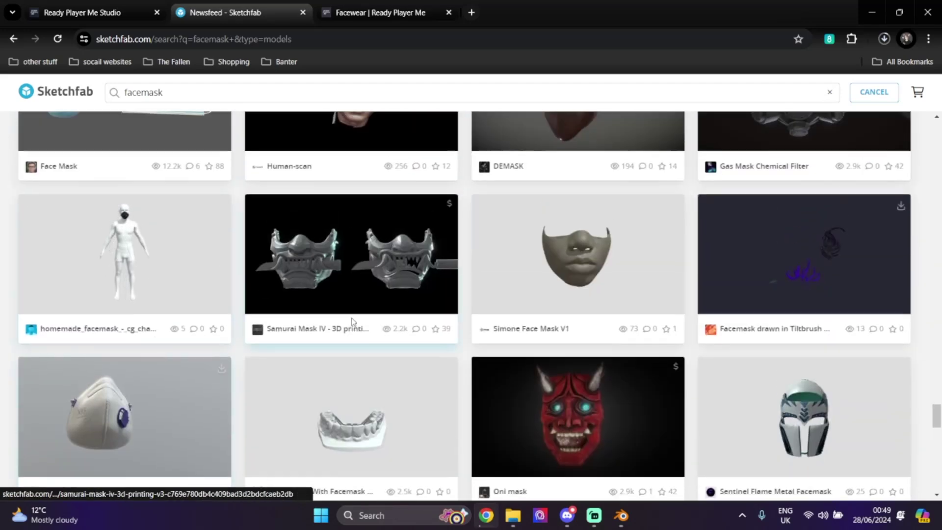
scroll(372, 294, down, 6)
scroll(681, 406, down, 5)
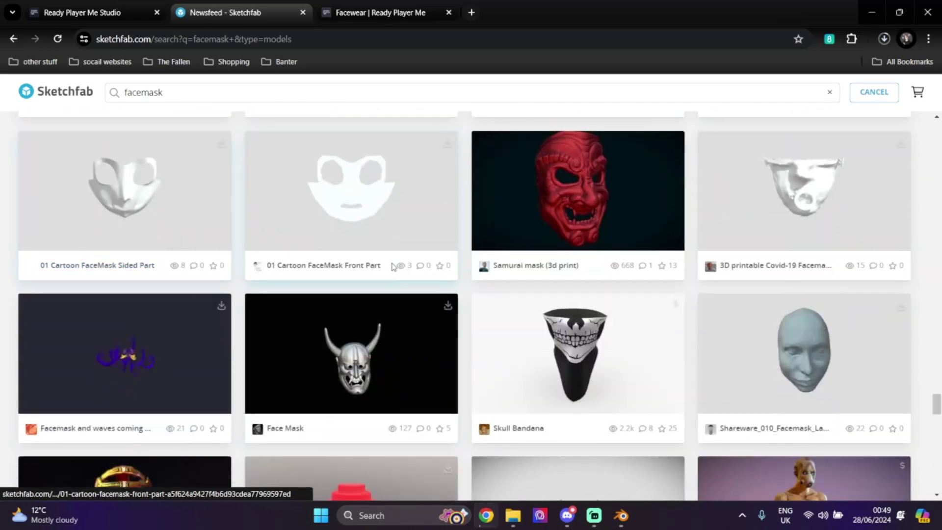
scroll(177, 185, down, 5)
scroll(169, 237, up, 3)
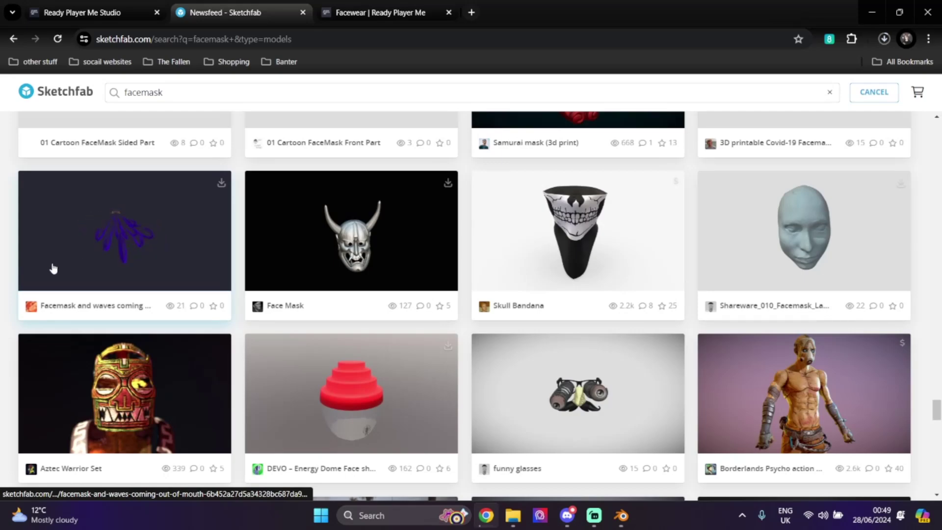
scroll(543, 288, down, 4)
scroll(587, 267, down, 4)
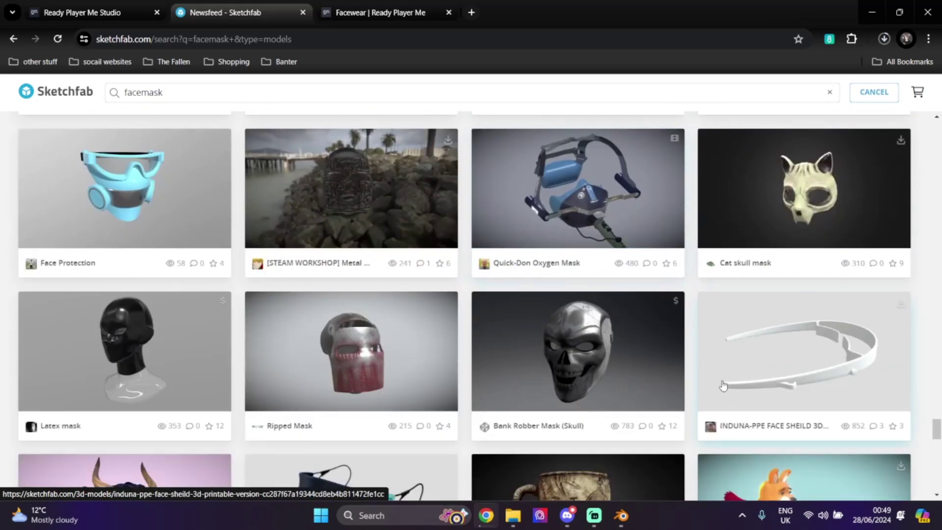
scroll(492, 361, down, 5)
scroll(98, 300, down, 7)
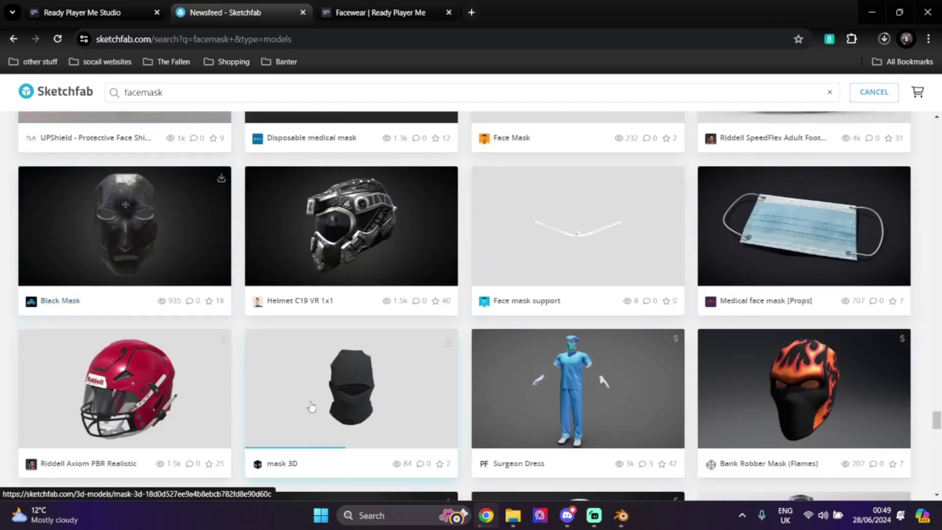
scroll(670, 249, down, 10)
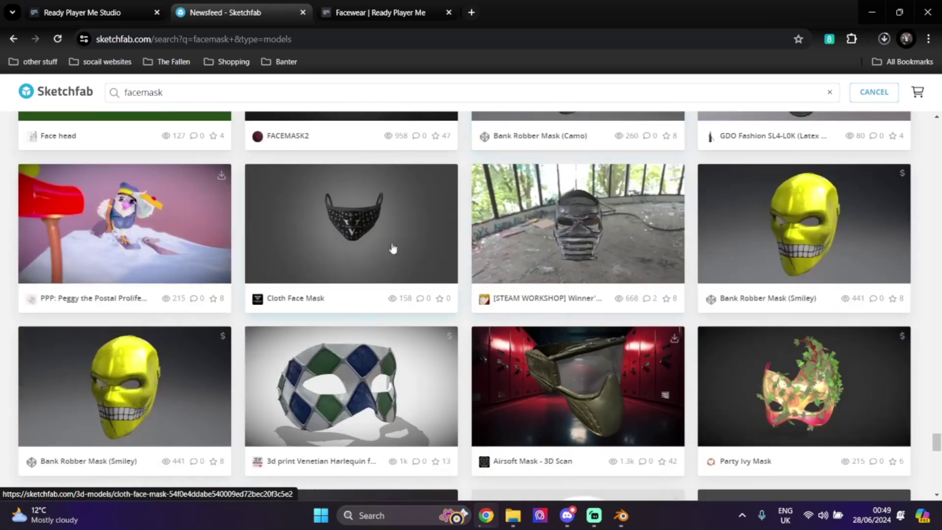
scroll(382, 217, down, 5)
scroll(457, 284, down, 6)
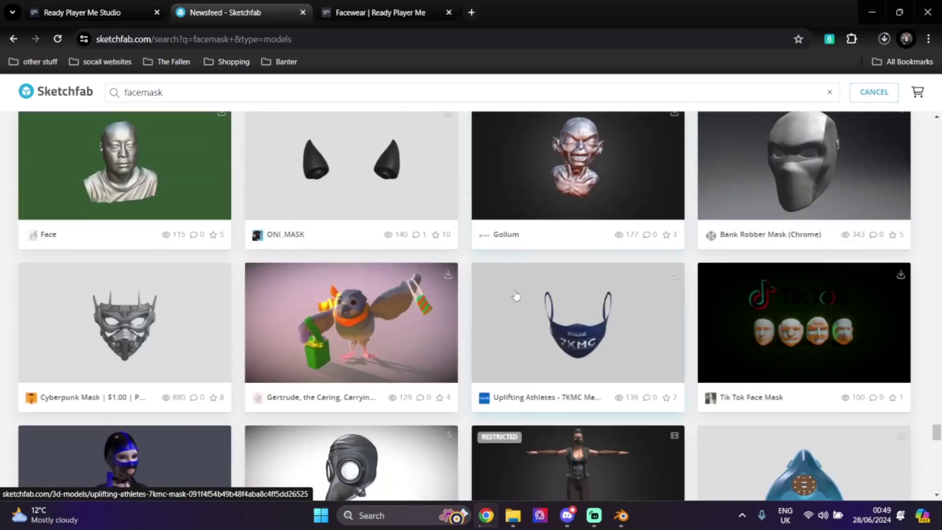
scroll(374, 185, up, 1)
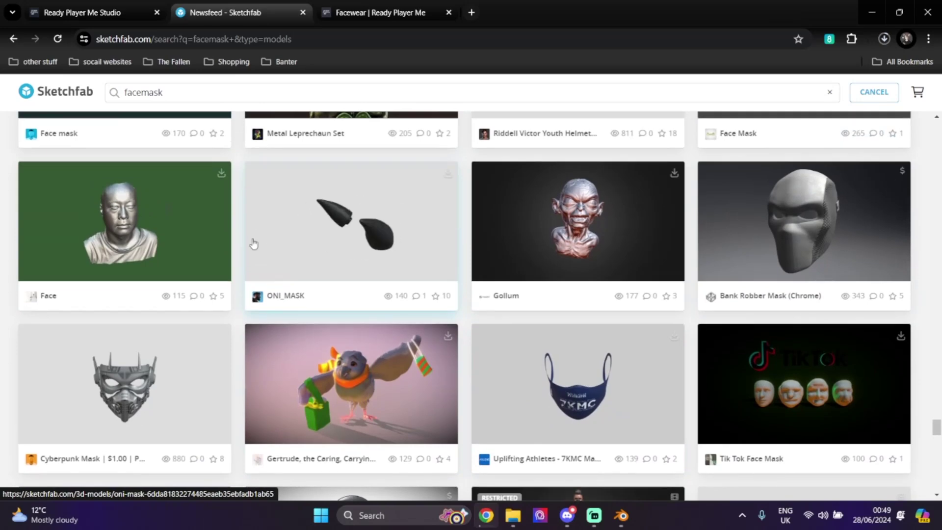
Open the ONI_MASK model in a new browser tab, check its triangle count and close its page.
right_click(348, 237)
click(391, 243)
click(387, 12)
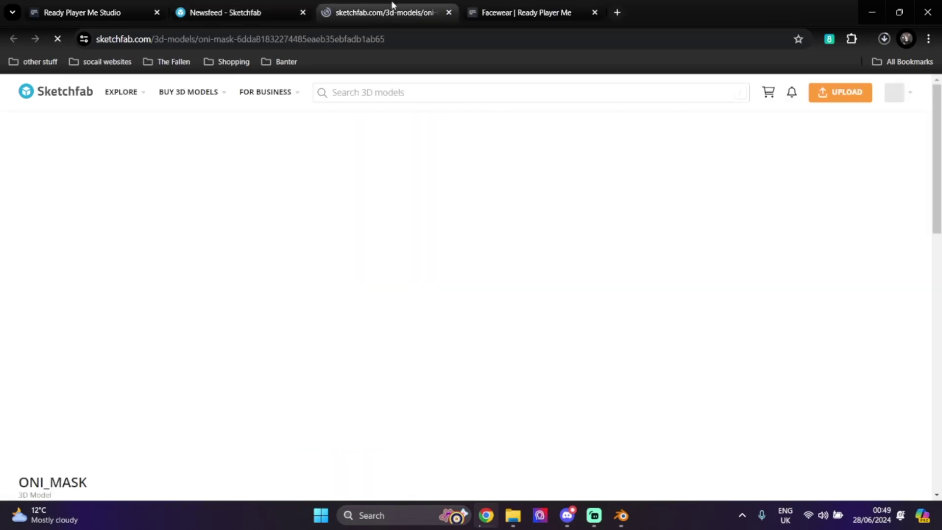
scroll(300, 315, down, 6)
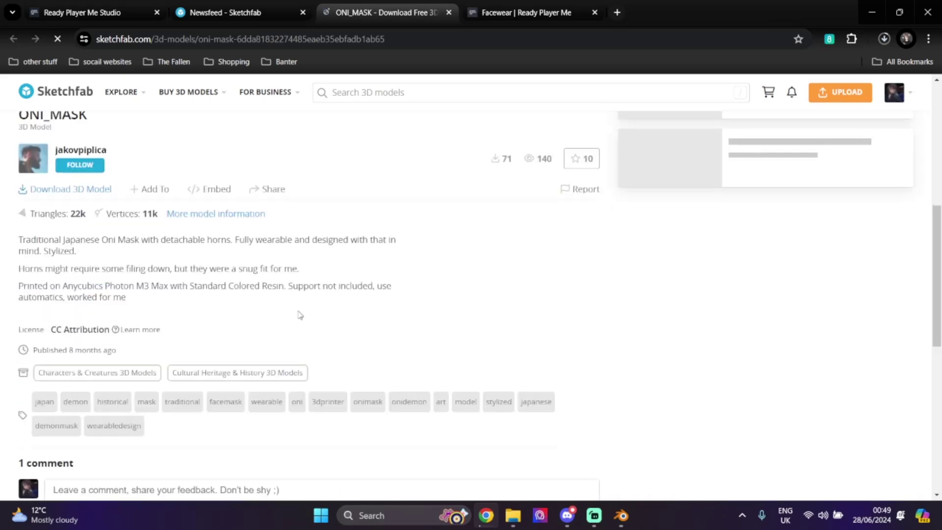
click(449, 13)
Find the Darkest Dungeon Jester's mask further down the results, check its triangle count in a new browser tab and close its page.
scroll(538, 323, down, 5)
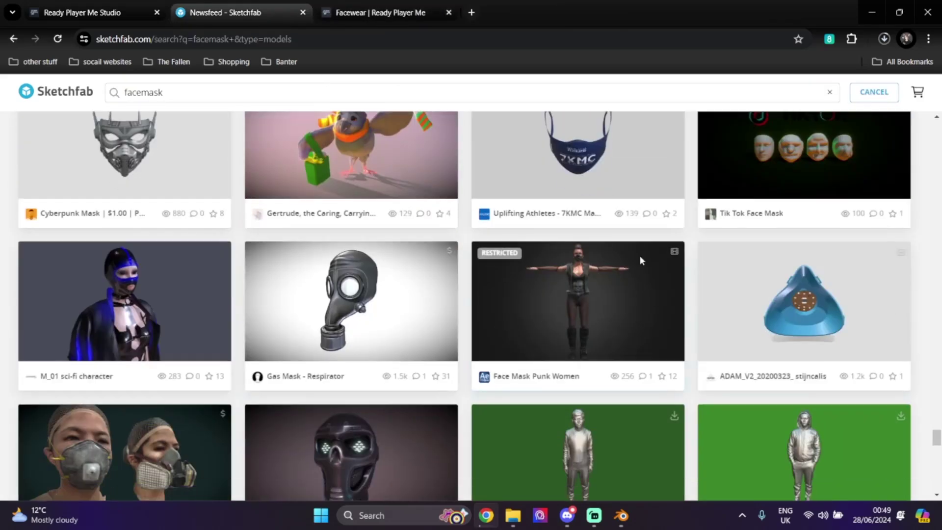
scroll(391, 283, down, 15)
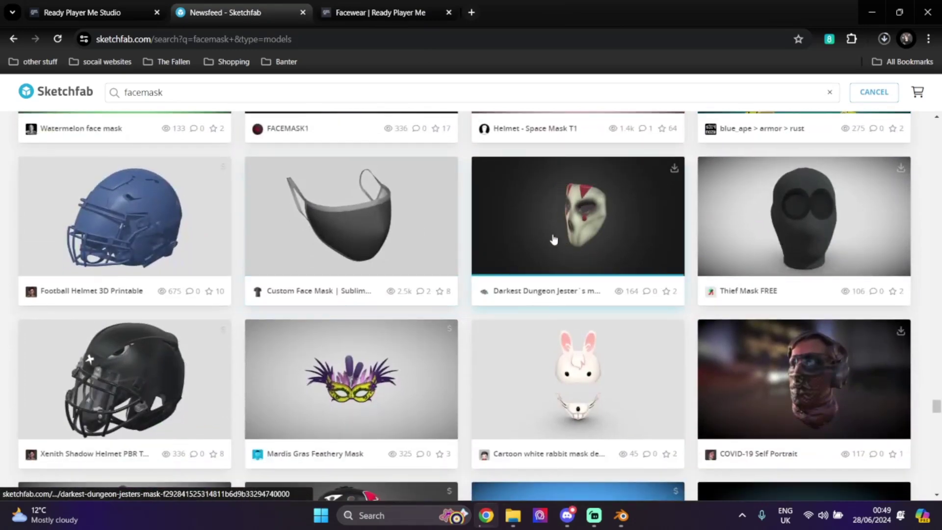
right_click(549, 240)
click(579, 250)
click(362, 6)
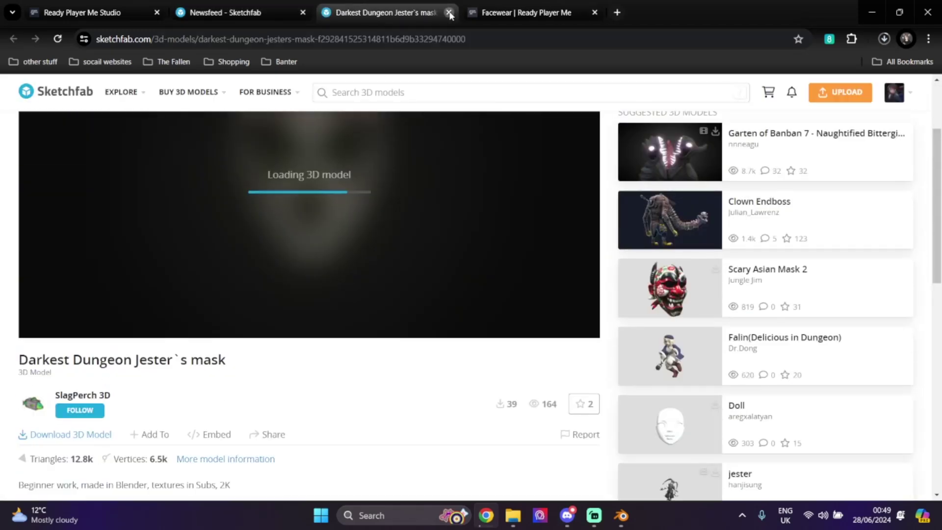
click(449, 15)
Look through the remaining facemask results down to the end of the list.
scroll(547, 357, down, 10)
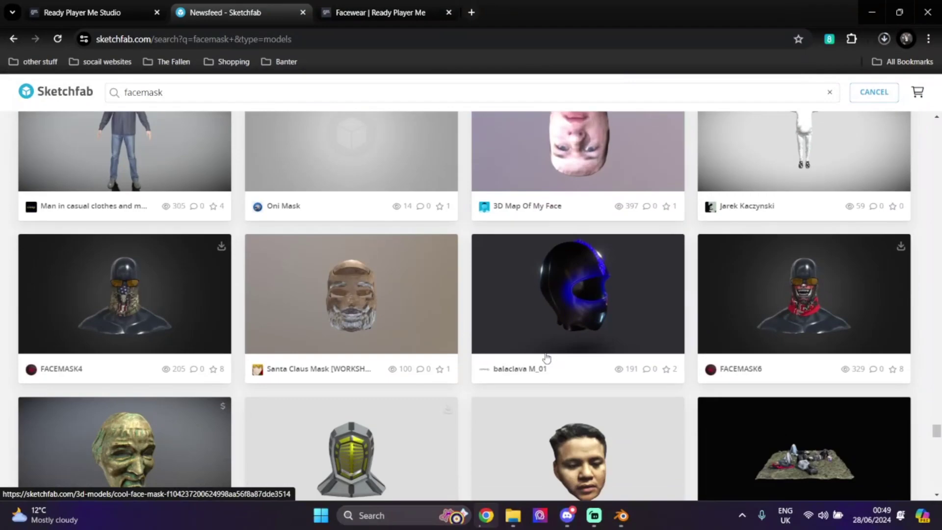
scroll(546, 357, down, 10)
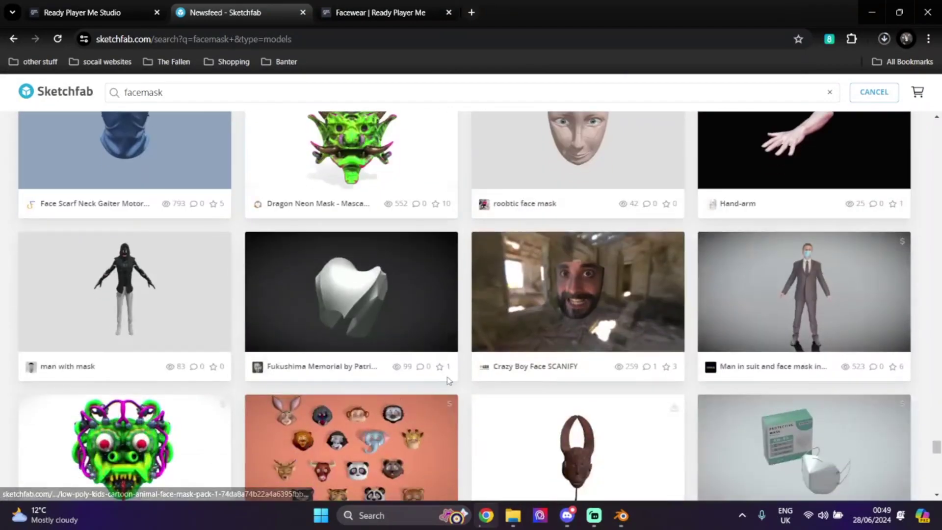
scroll(389, 325, down, 7)
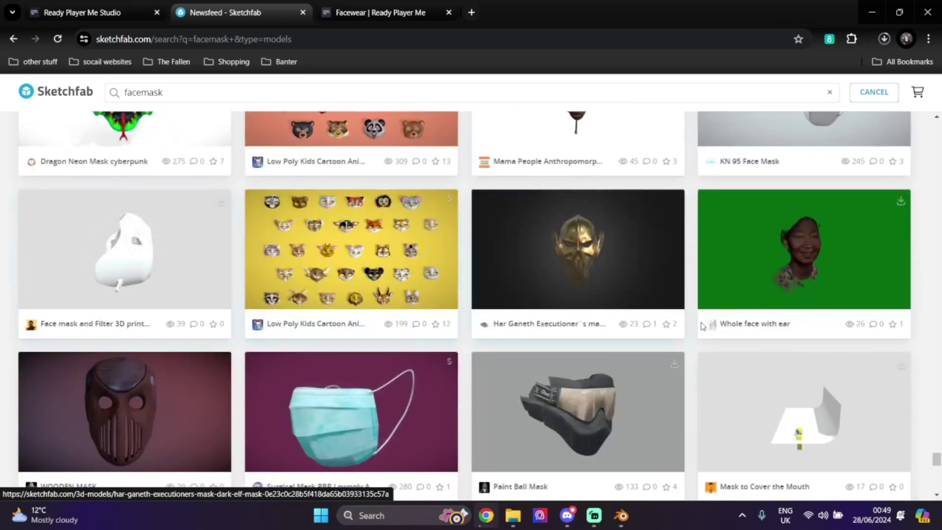
scroll(652, 332, down, 10)
scroll(639, 297, down, 6)
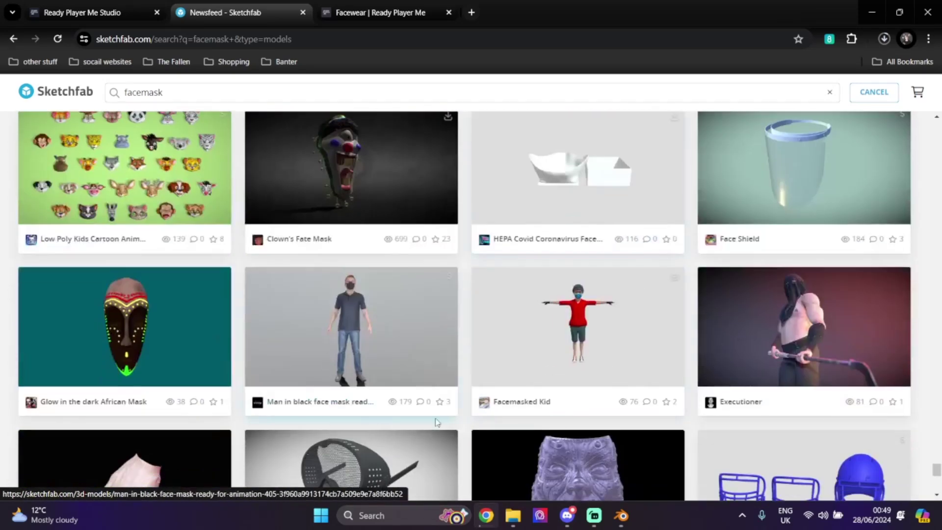
scroll(486, 413, down, 8)
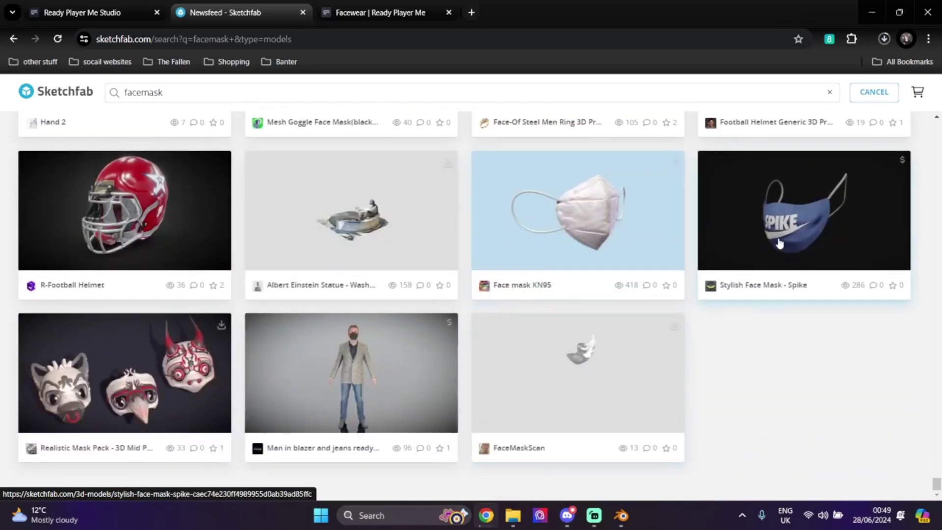
scroll(56, 369, up, 9)
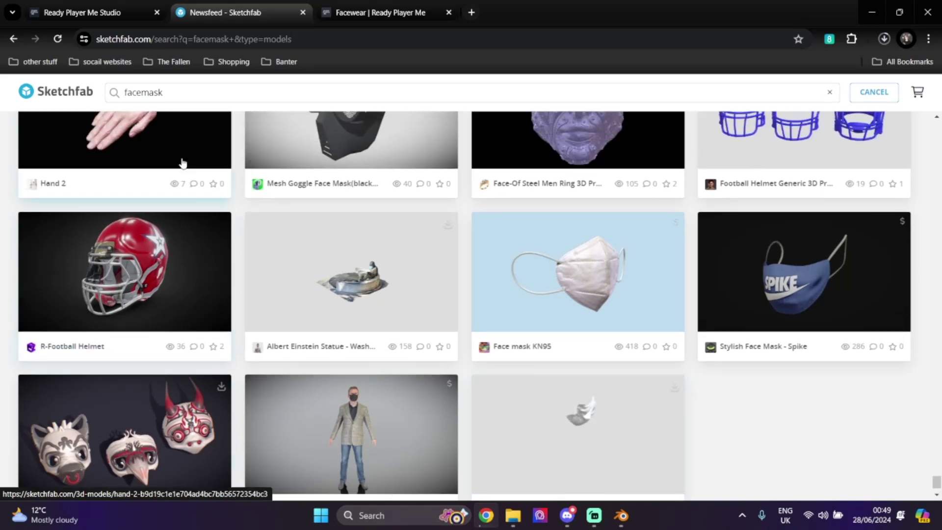
Search Sketchfab for "horns" and look through the resulting models.
key(ctrl+a)
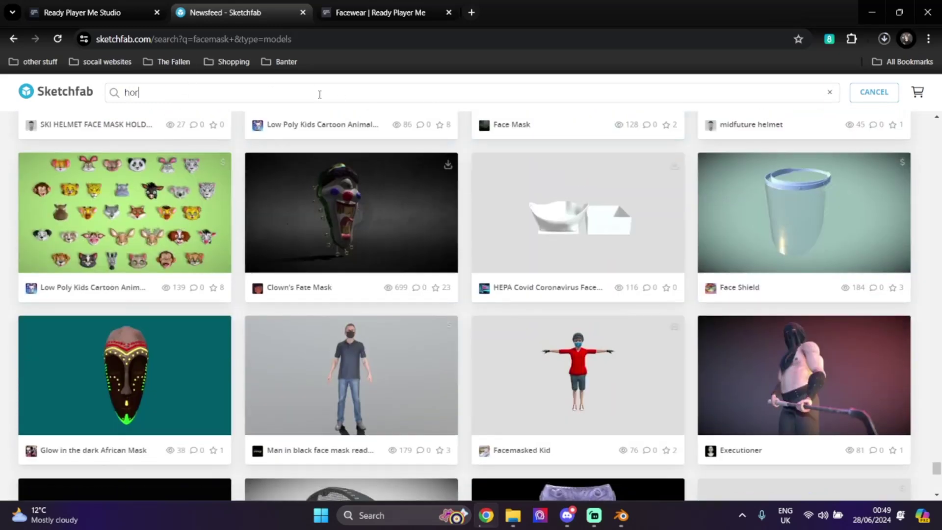
text(horns)
key(Return)
scroll(421, 270, down, 9)
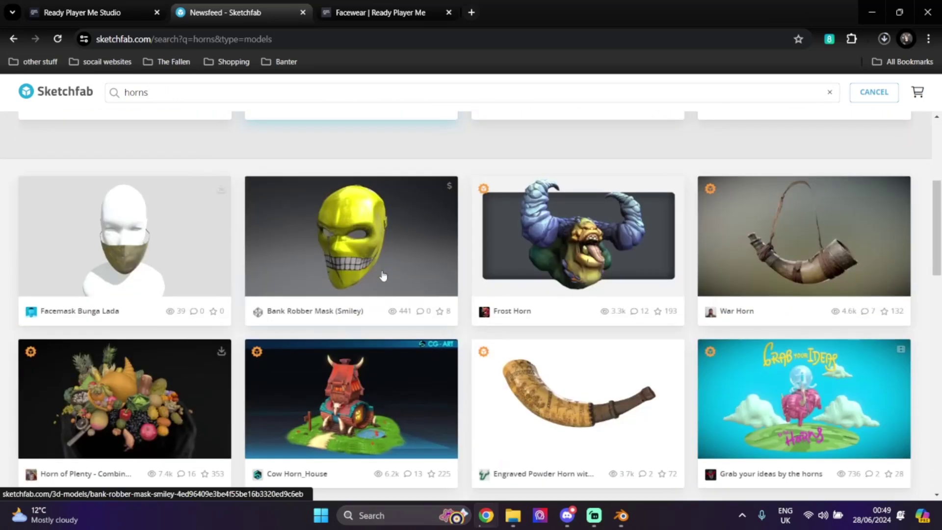
scroll(663, 324, down, 8)
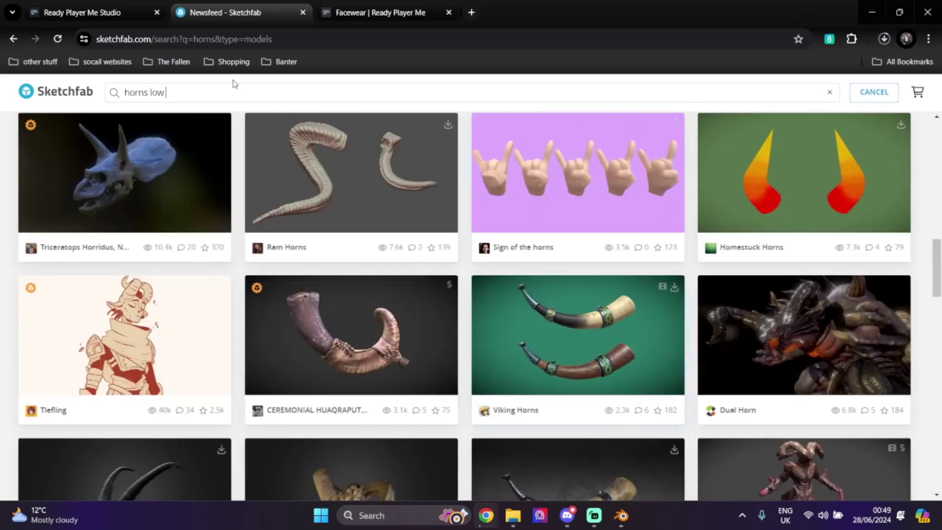
Extend the search to "horns low poly" and look through the resulting models.
text(low pu)
key(BackSpace)
text(oly)
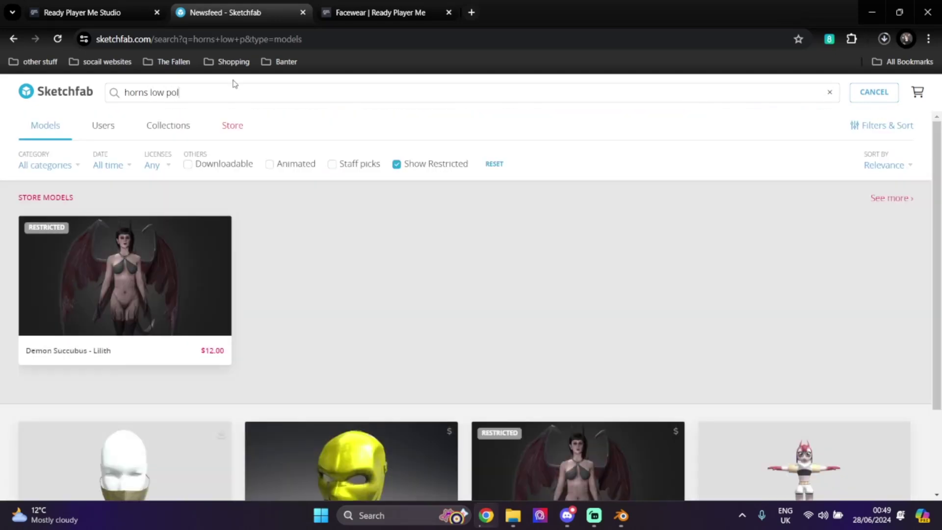
scroll(211, 212, down, 9)
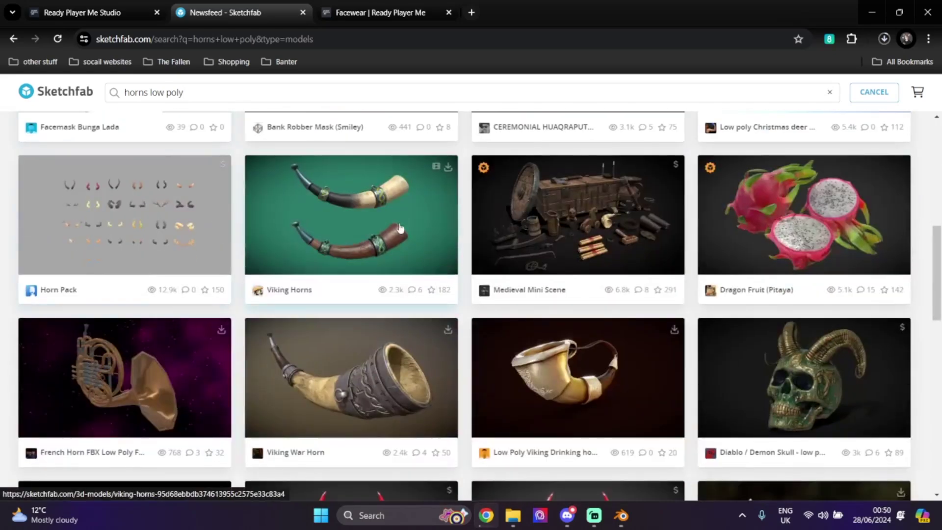
scroll(399, 227, down, 4)
scroll(444, 269, down, 8)
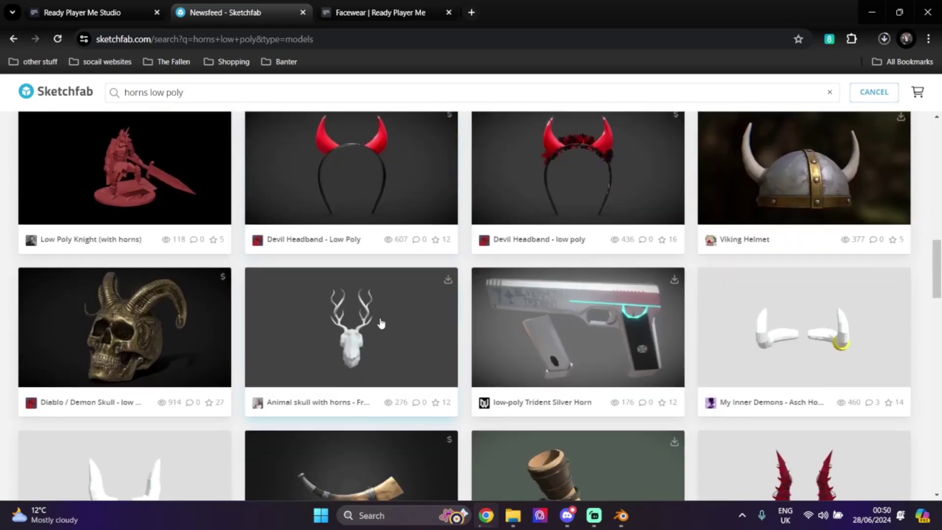
scroll(784, 294, down, 5)
scroll(350, 250, up, 20)
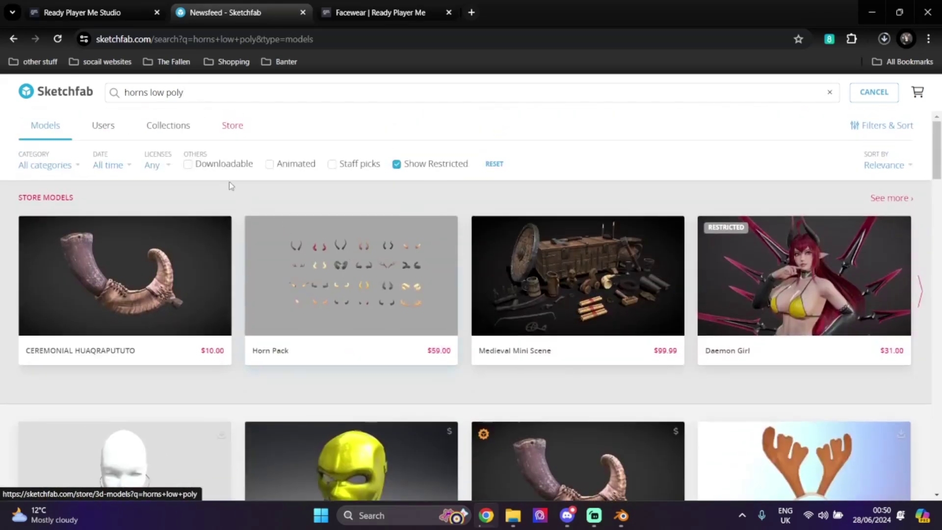
Limit the "horns low poly" results to downloadable models and look through them for a suitable pair of horns.
click(214, 166)
scroll(595, 252, down, 9)
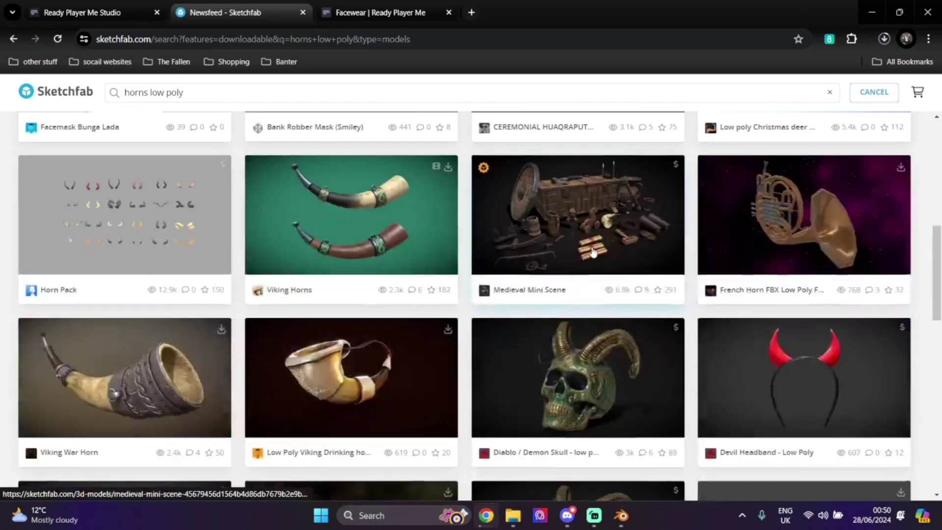
scroll(594, 251, down, 9)
scroll(592, 252, down, 8)
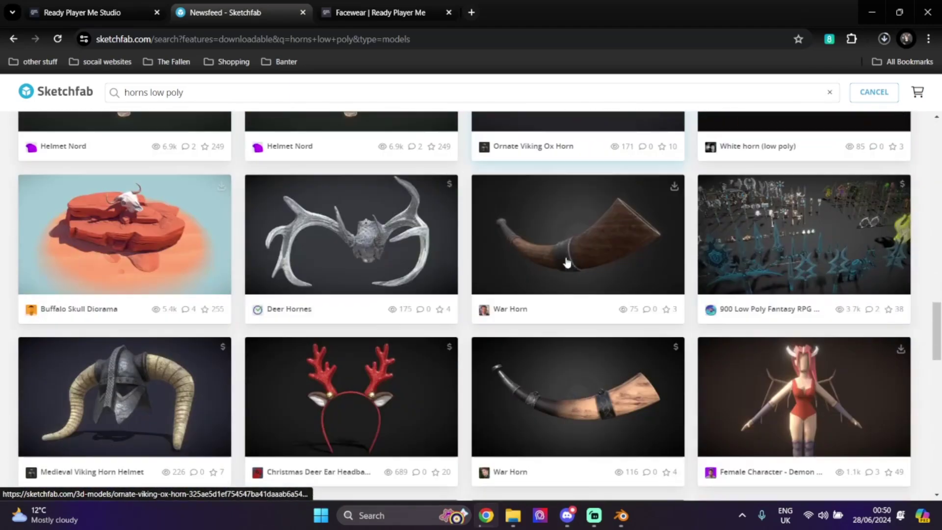
scroll(567, 263, down, 8)
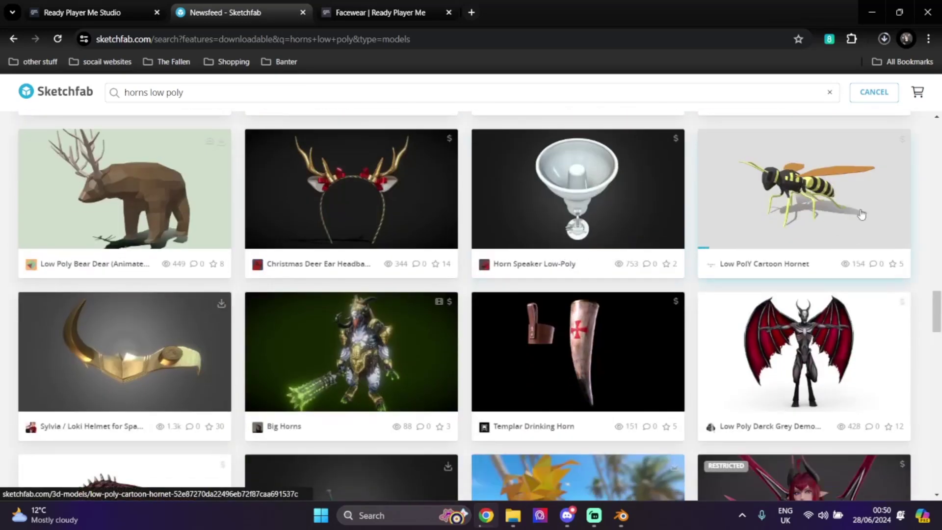
scroll(300, 287, down, 5)
scroll(396, 287, down, 5)
scroll(319, 274, down, 3)
scroll(122, 285, down, 5)
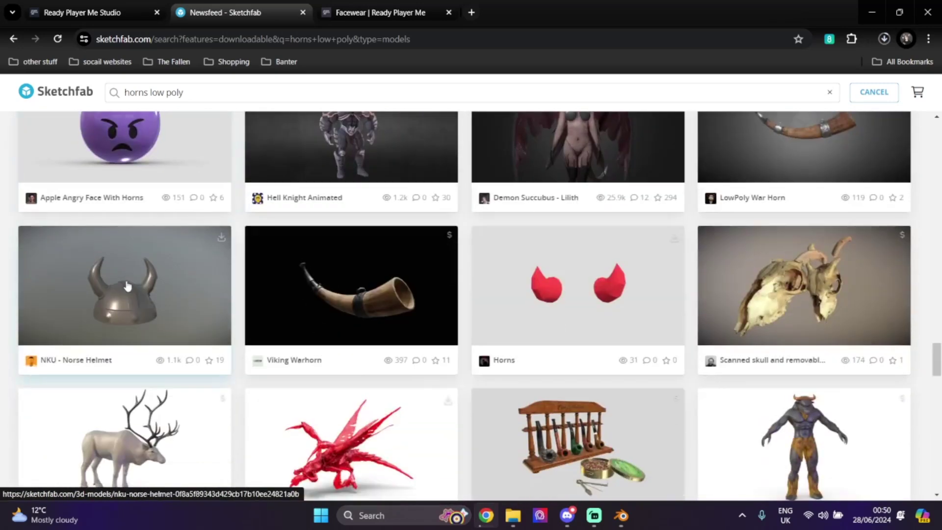
Open the red Horns model in a new browser tab, download its FBX archive as horns and close the model's page.
right_click(534, 311)
click(576, 317)
click(402, 3)
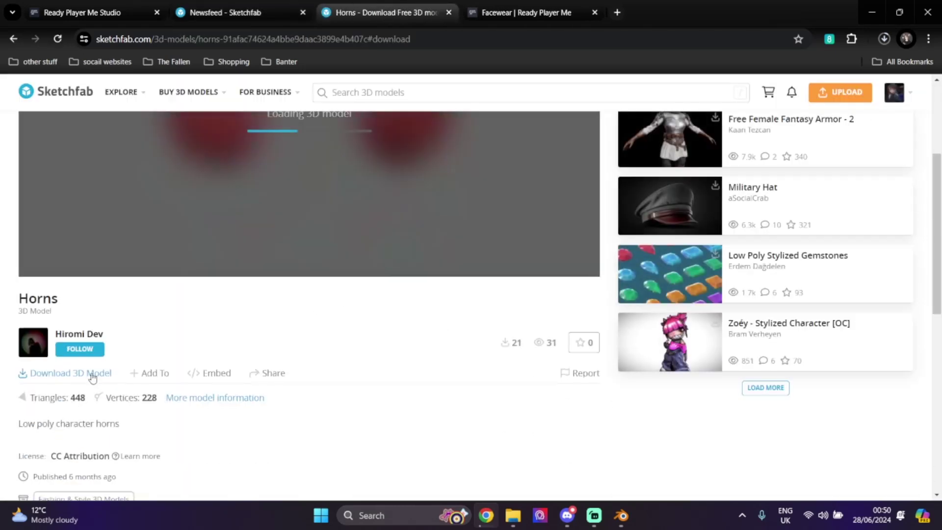
click(92, 375)
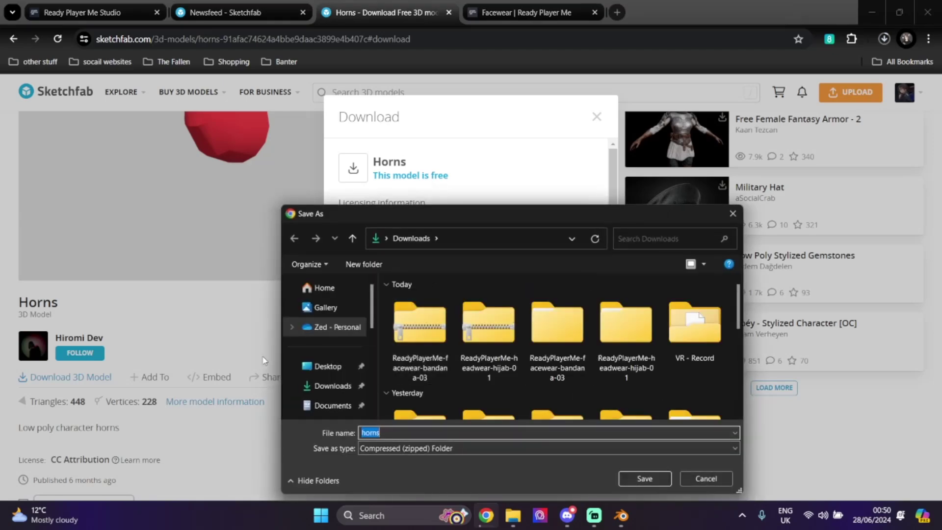
click(631, 474)
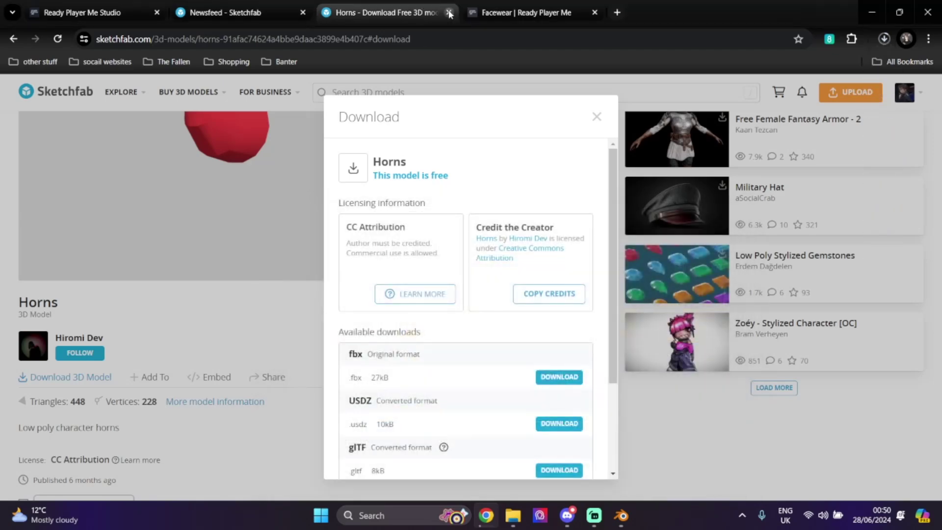
click(450, 14)
Search Sketchfab for "facewear" and look through the resulting downloadable models.
scroll(538, 331, down, 5)
scroll(538, 330, up, 5)
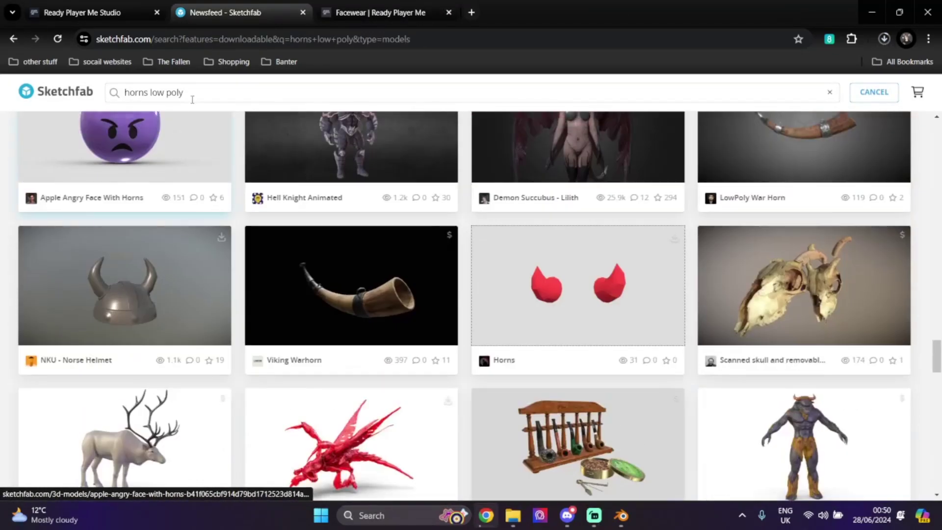
drag(195, 91, 77, 83)
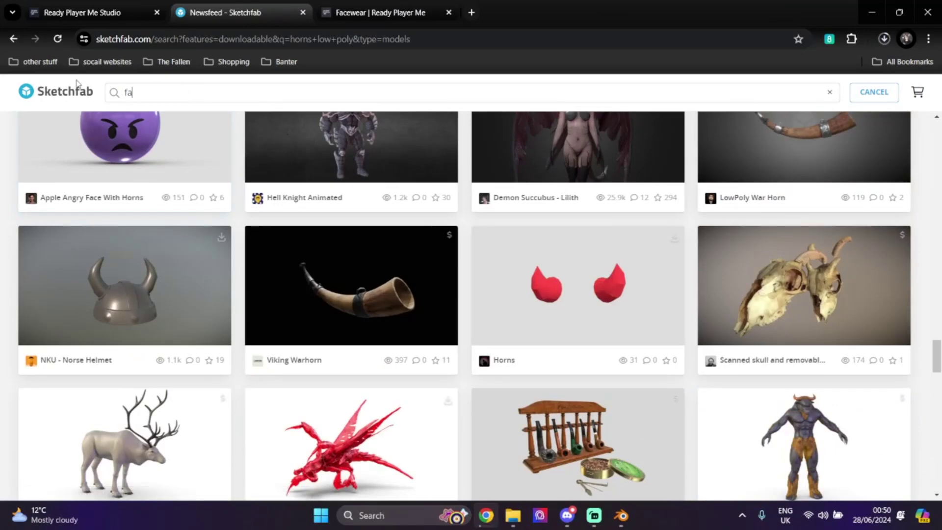
text(facewear)
key(Return)
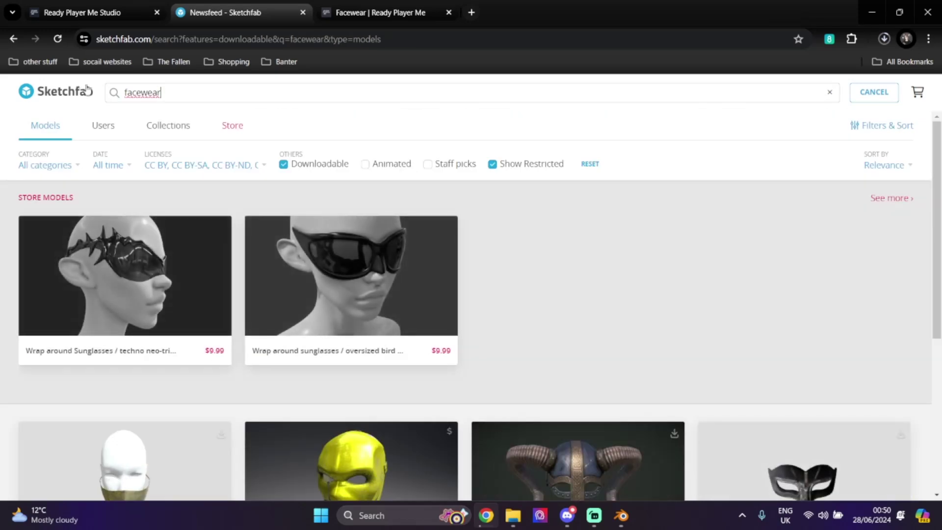
scroll(897, 187, down, 5)
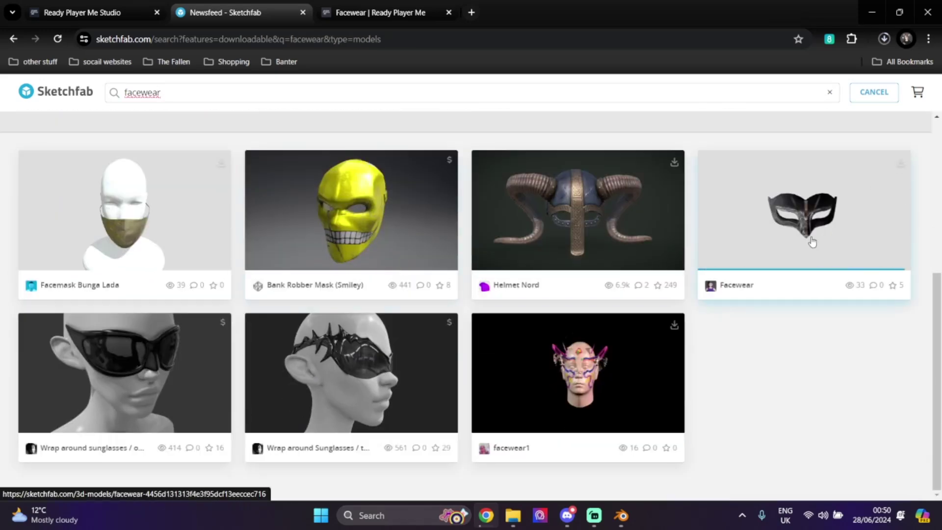
Search Sketchfab for "eye mask" and look through the results down to the Nekomask model.
scroll(388, 245, up, 2)
scroll(388, 245, up, 5)
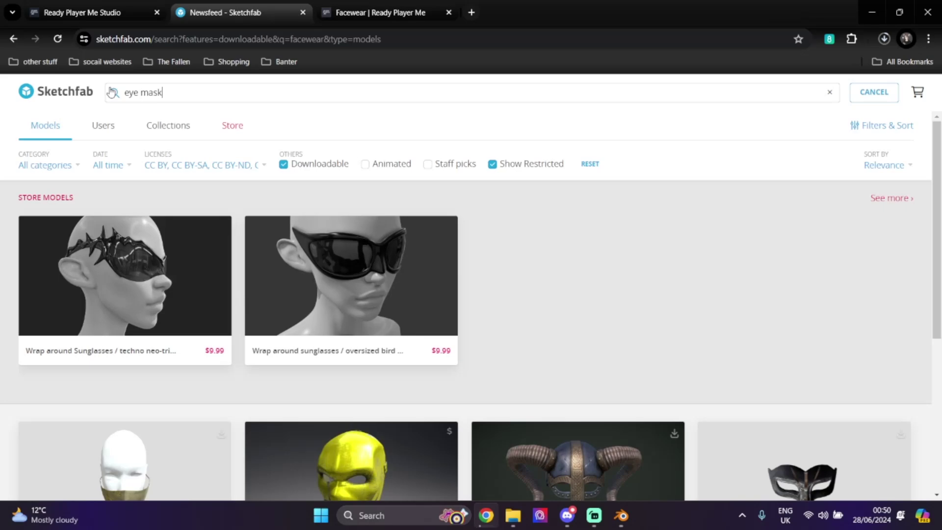
key(Return)
scroll(467, 279, down, 10)
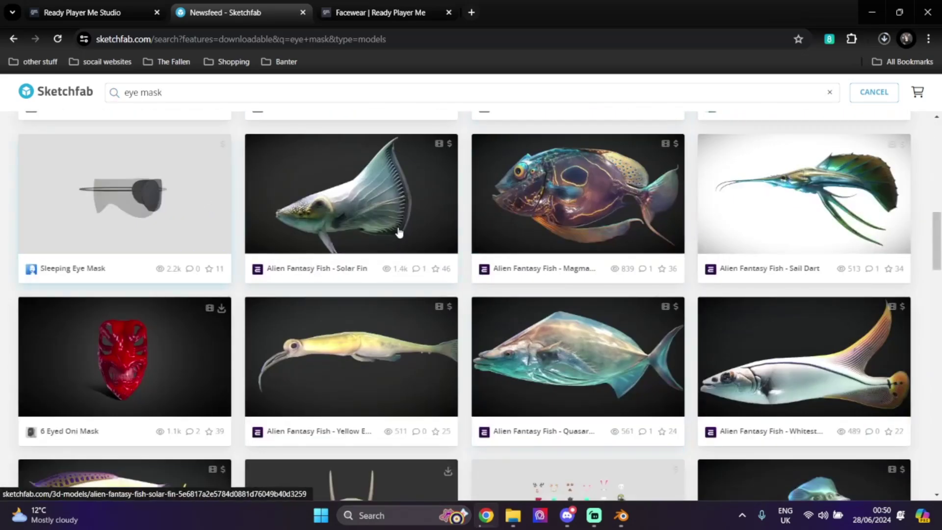
scroll(530, 267, down, 7)
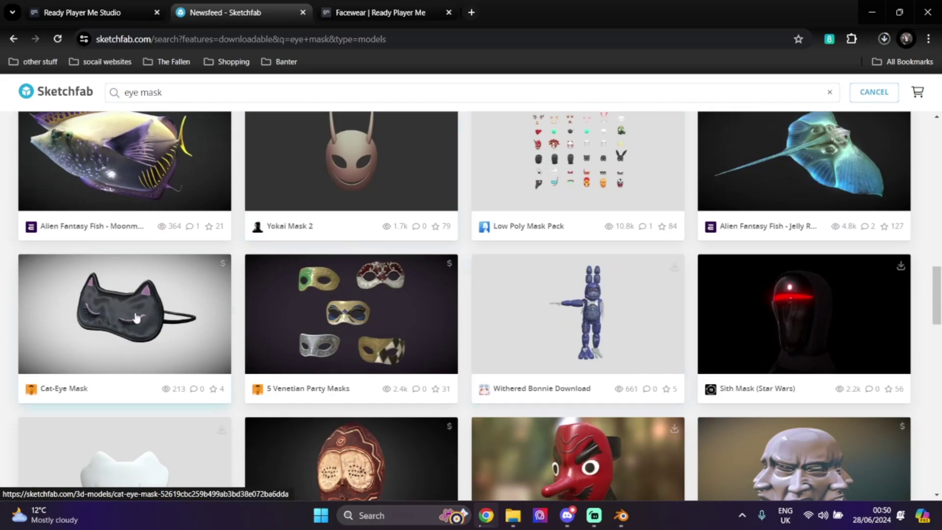
scroll(391, 356, down, 5)
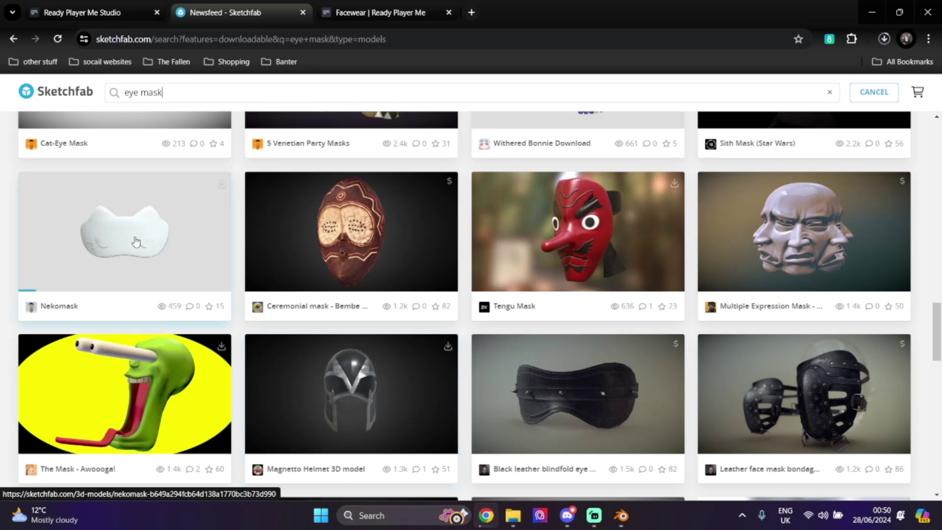
Open the Nekomask model in a new browser tab and download its original FBX version as nekomask.
right_click(169, 255)
click(246, 263)
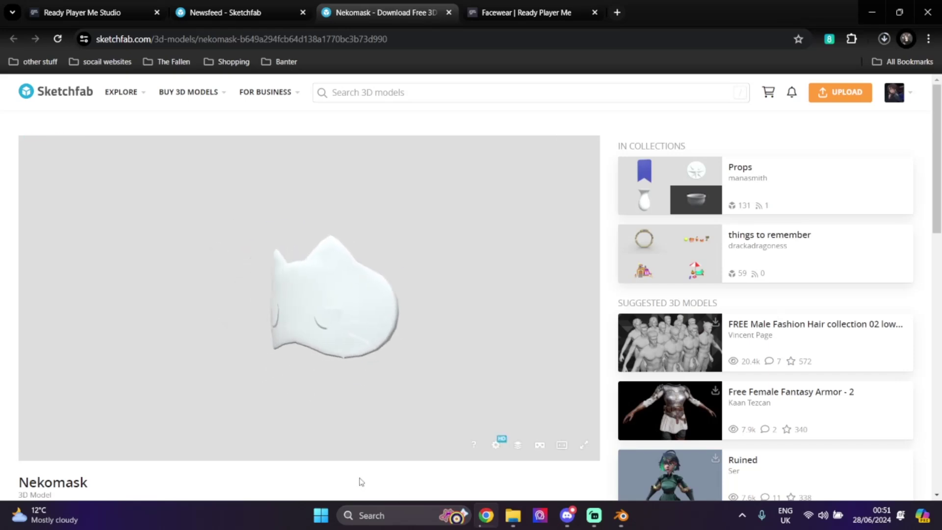
scroll(89, 345, down, 5)
click(76, 313)
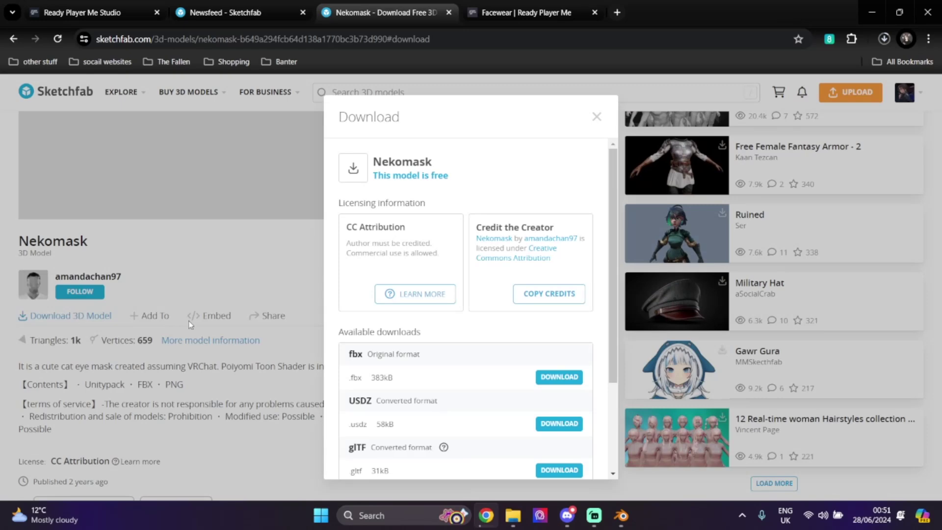
click(542, 377)
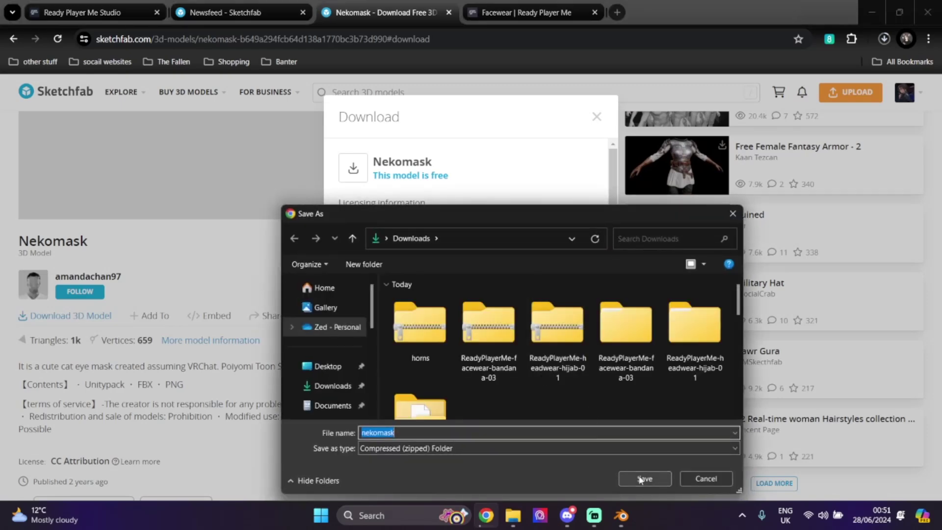
click(644, 478)
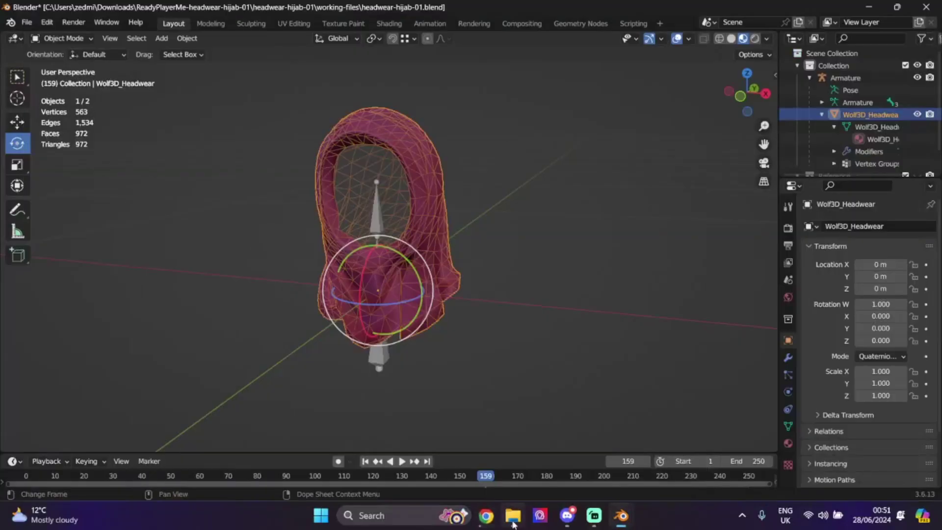
Switch to File Explorer, extract the nekomask archive within Downloads and close the extracted folder's window.
click(518, 512)
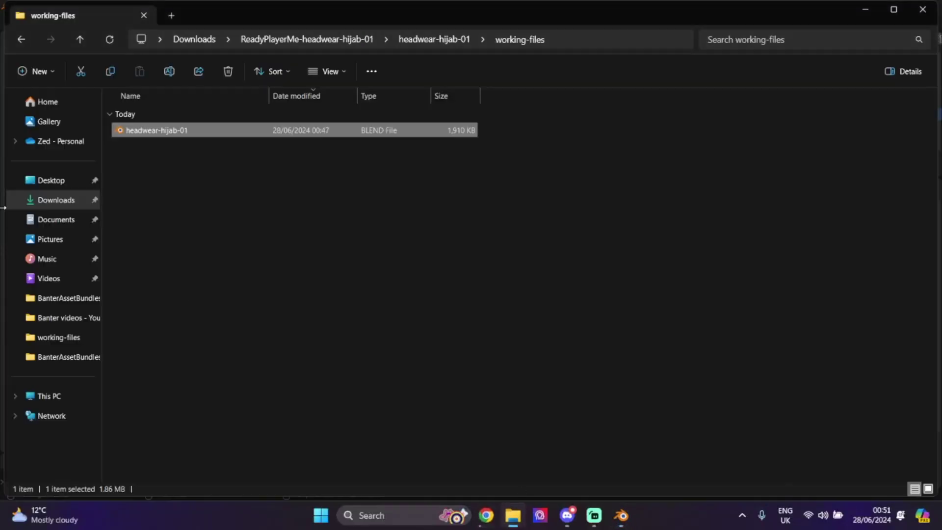
click(61, 201)
right_click(113, 137)
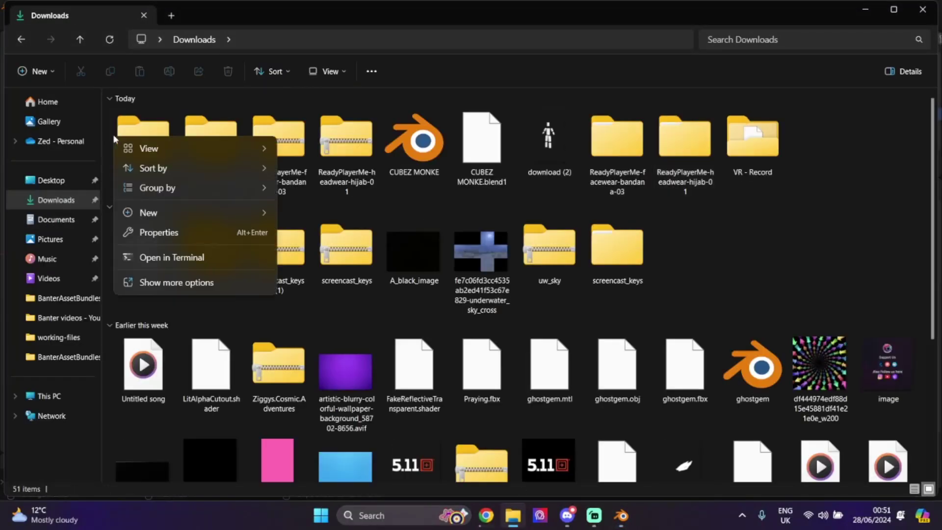
click(138, 135)
right_click(138, 123)
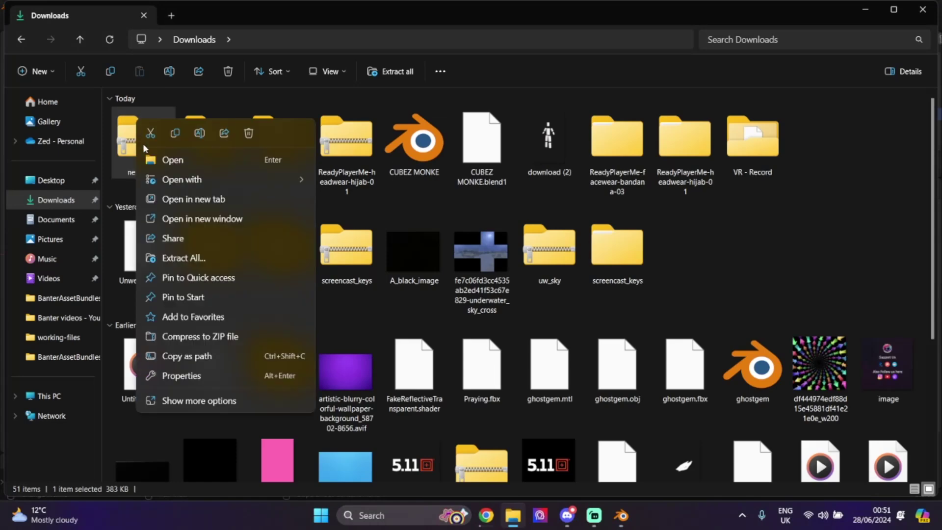
click(179, 257)
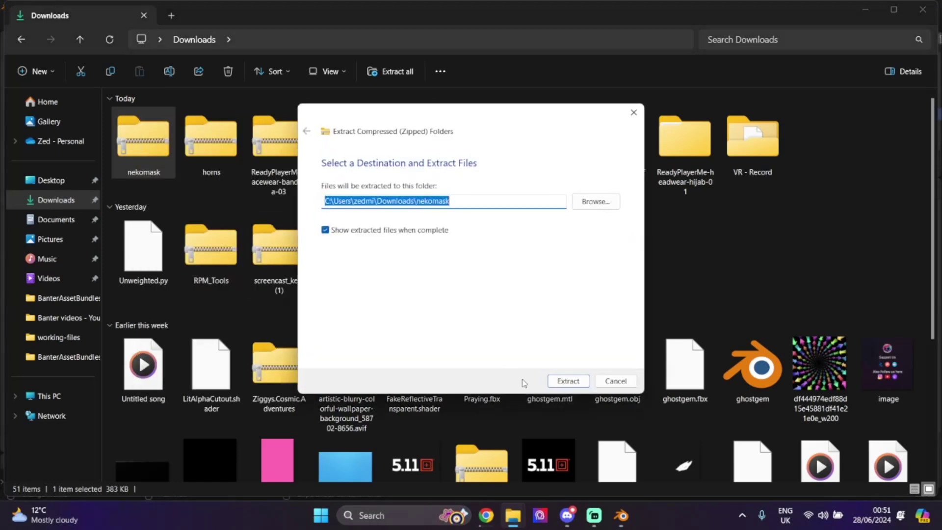
click(567, 381)
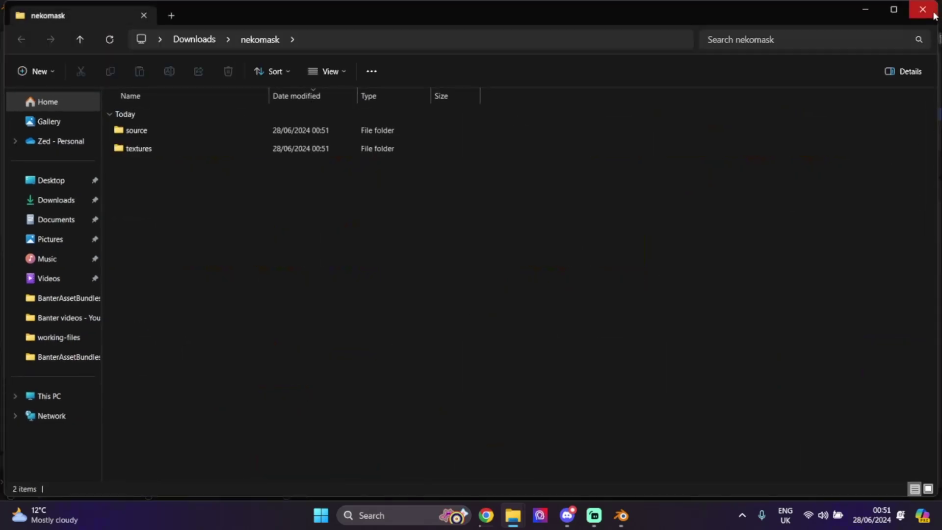
click(932, 14)
Extract the horns archive into its own folder in Downloads and close the extracted folder's window.
click(209, 137)
right_click(208, 121)
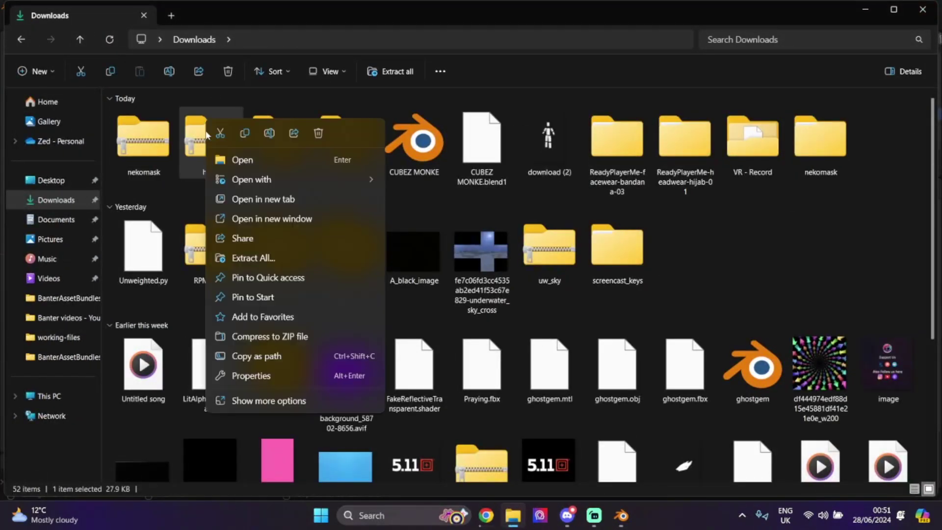
click(256, 259)
click(577, 383)
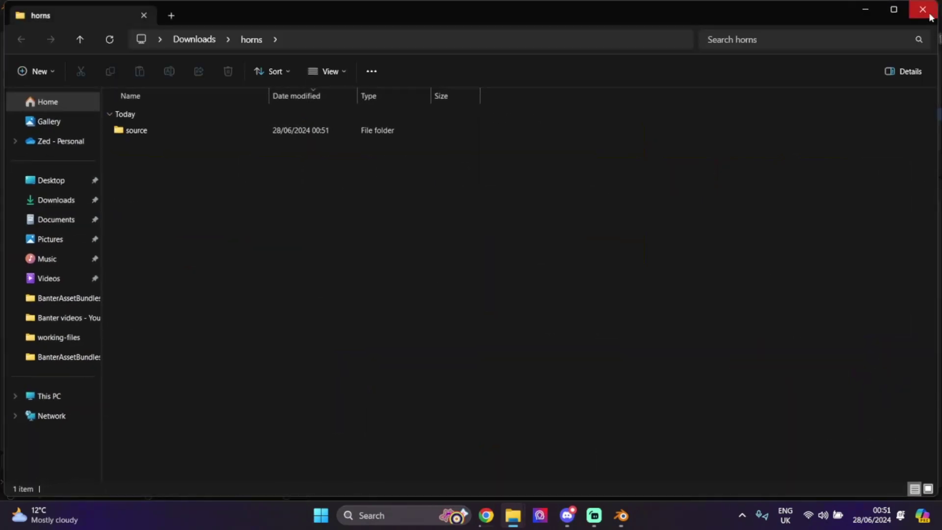
click(930, 18)
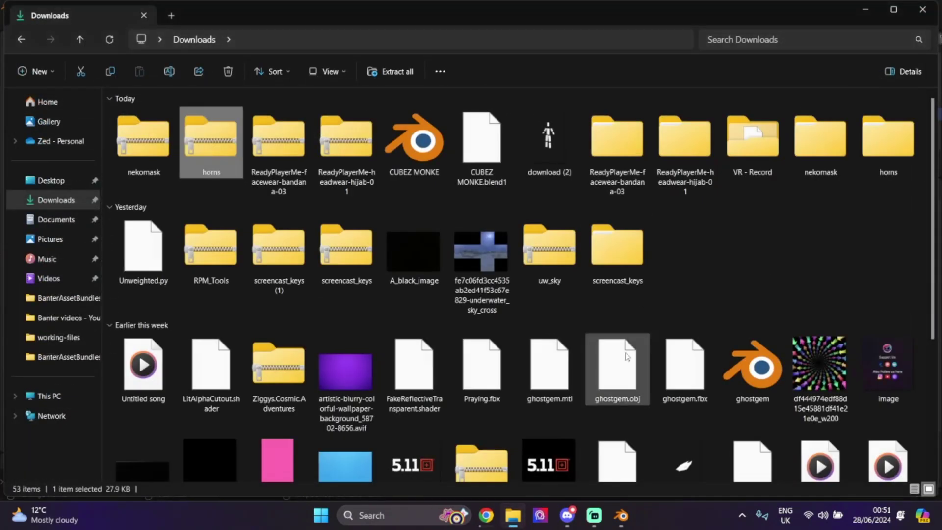
Switch to Blender, delete the Wolf3D_Headwear hijab mesh and show the Reference collection with the head.
mouse_move(621, 514)
click(642, 455)
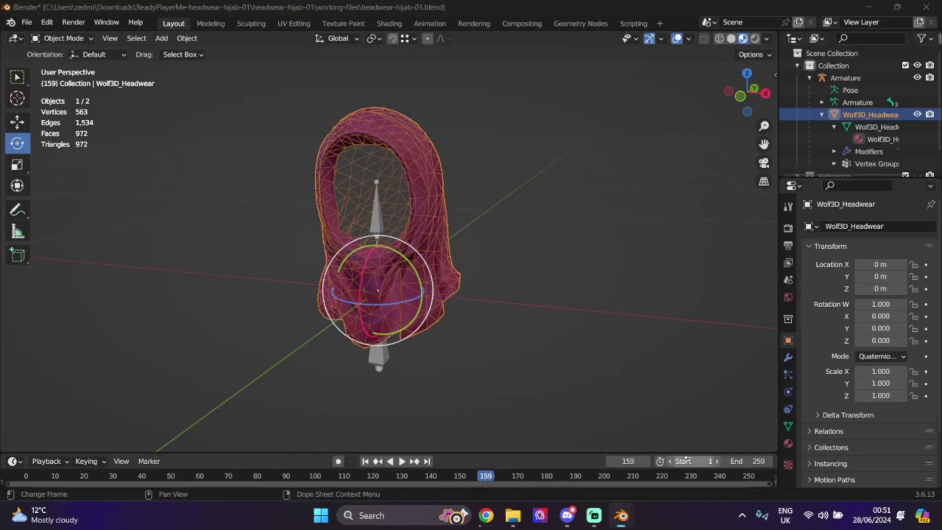
drag(731, 96, 730, 94)
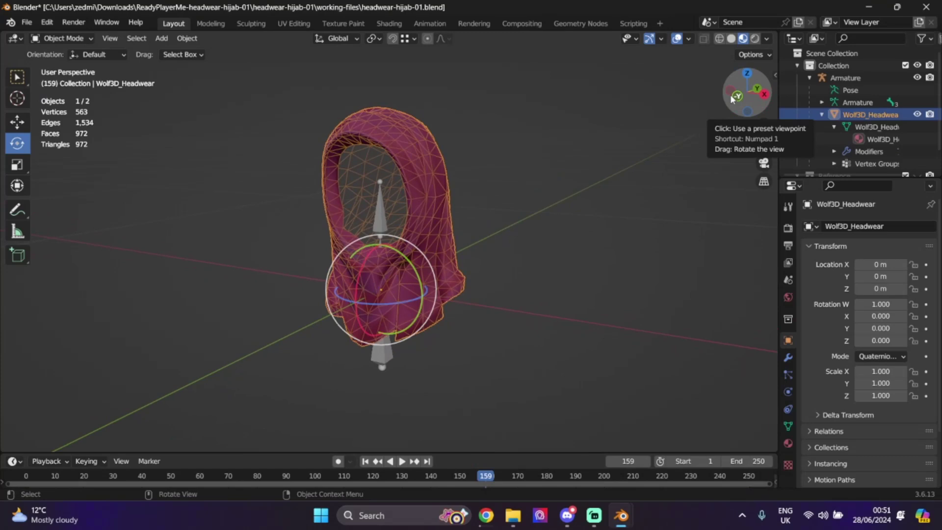
key(Delete)
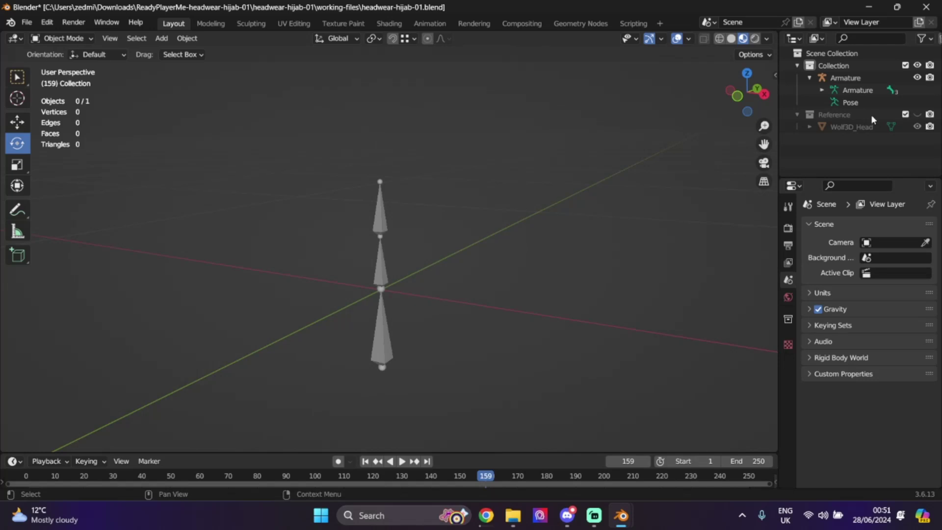
click(917, 114)
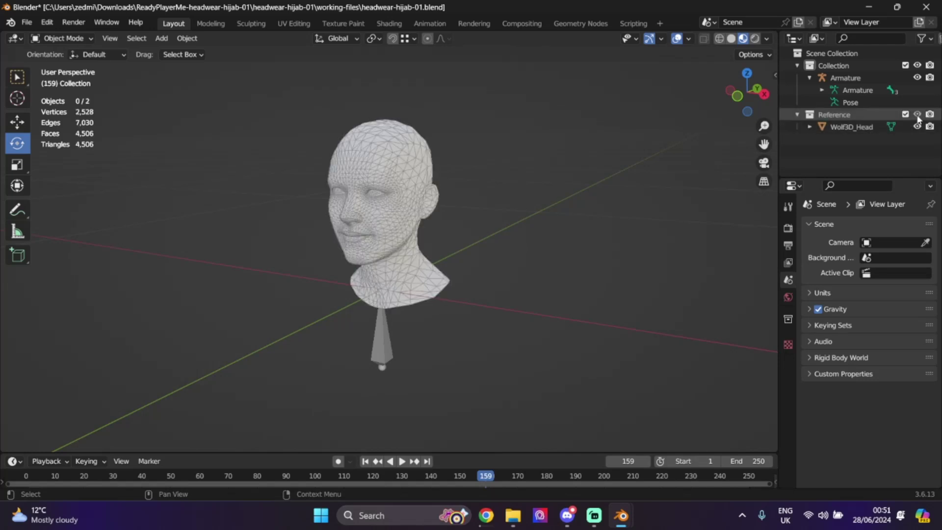
drag(734, 87, 717, 97)
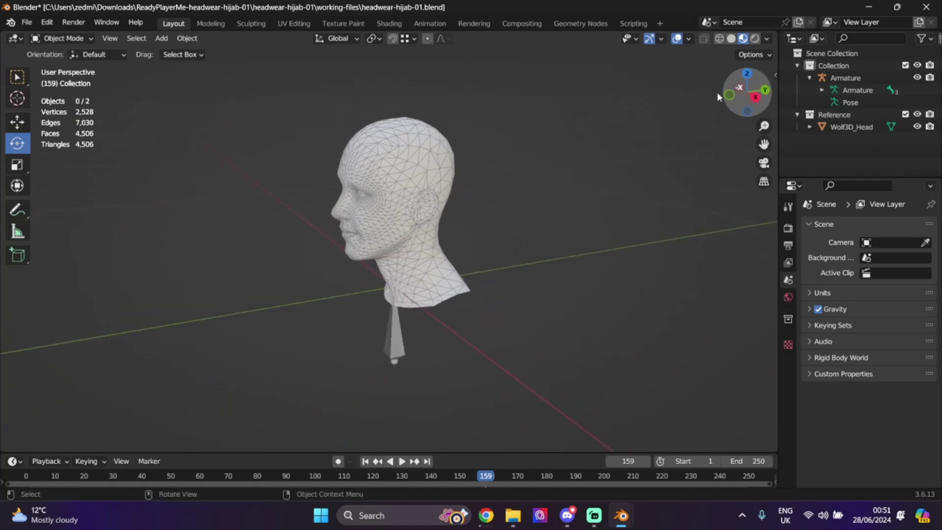
Import the horns FBX file from the source folder of the extracted horns archive in Downloads.
click(27, 22)
mouse_move(74, 187)
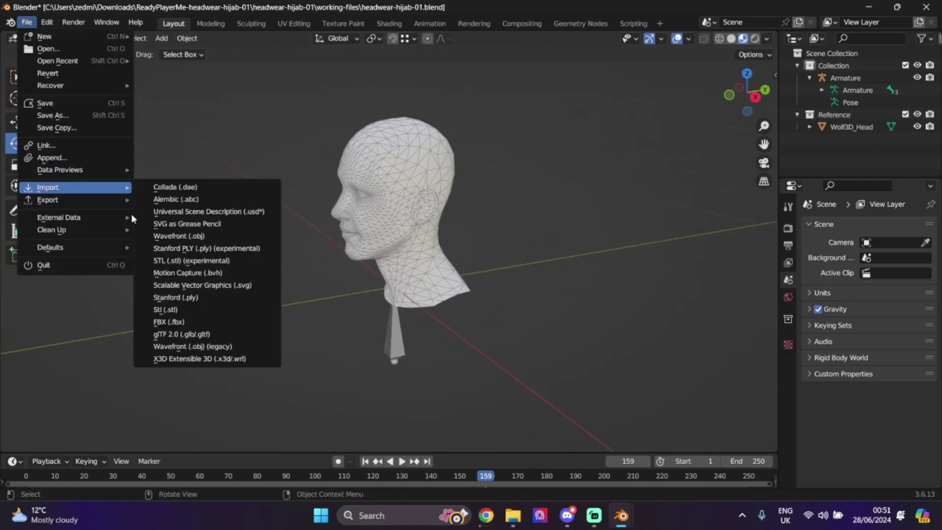
click(167, 322)
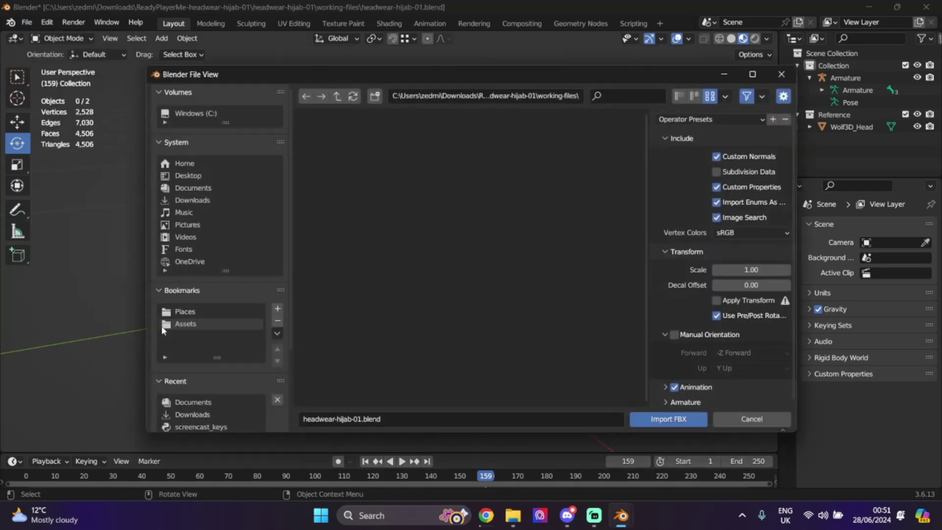
click(183, 200)
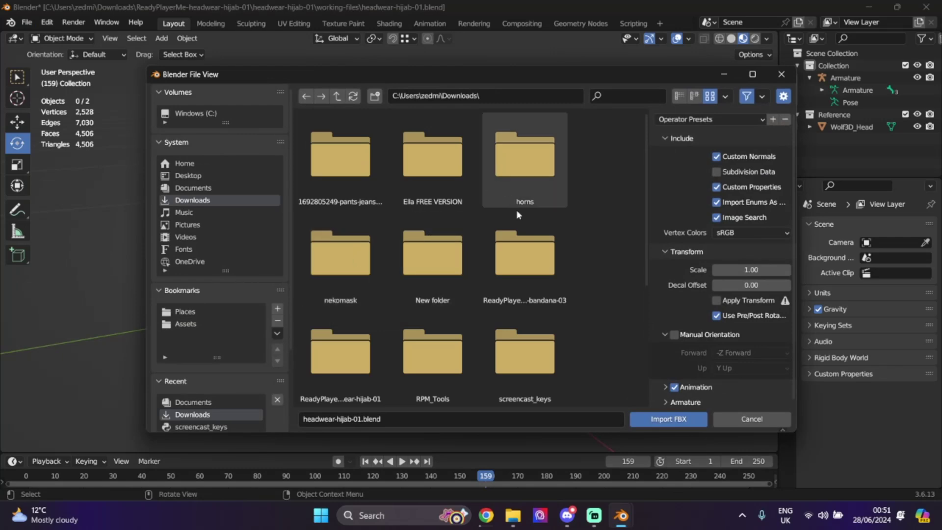
double_click(523, 160)
double_click(366, 153)
double_click(366, 153)
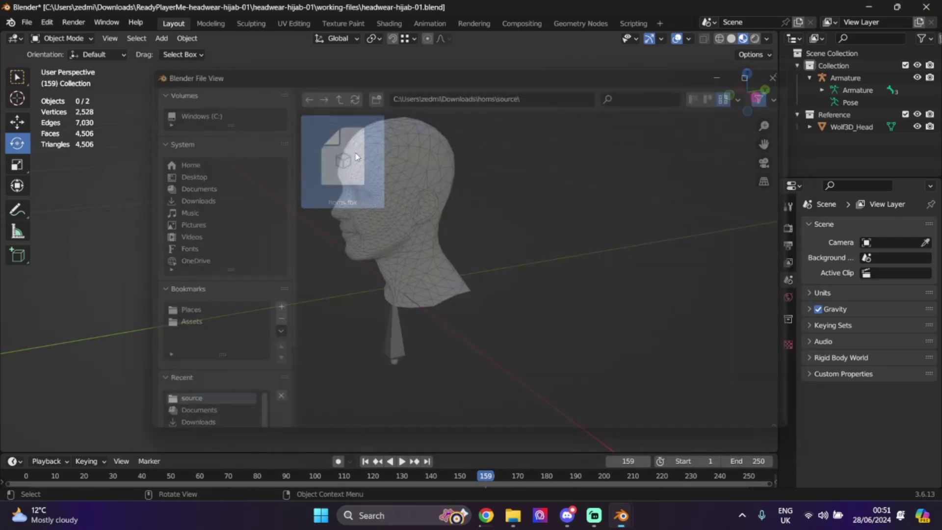
Scale the imported horns down uniformly and lower them towards the reference head.
scroll(461, 231, down, 5)
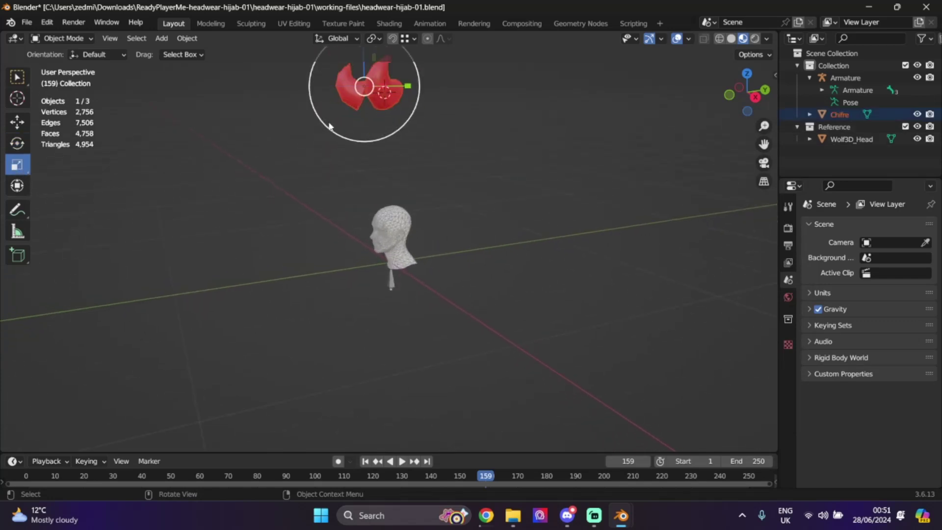
drag(331, 126, 358, 98)
click(17, 123)
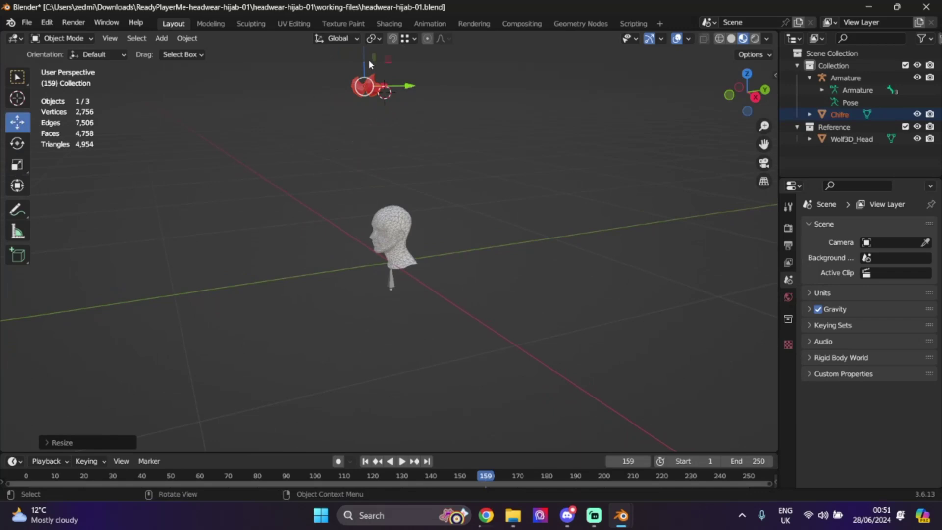
drag(366, 58, 367, 185)
scroll(523, 238, up, 5)
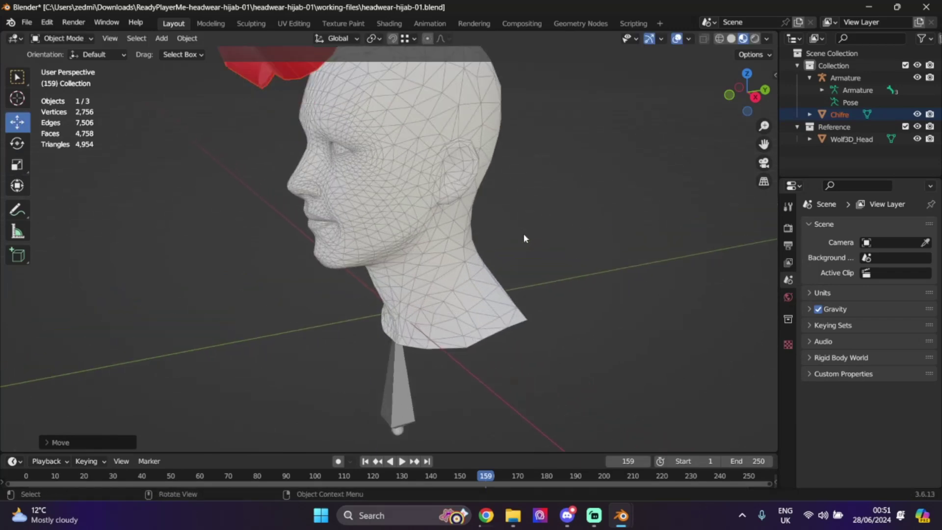
Shrink the horns further to a scale of about 0.33 and shift them back onto the top of the forehead.
scroll(523, 239, down, 2)
drag(736, 97, 644, 120)
click(15, 167)
drag(299, 192, 307, 182)
click(15, 124)
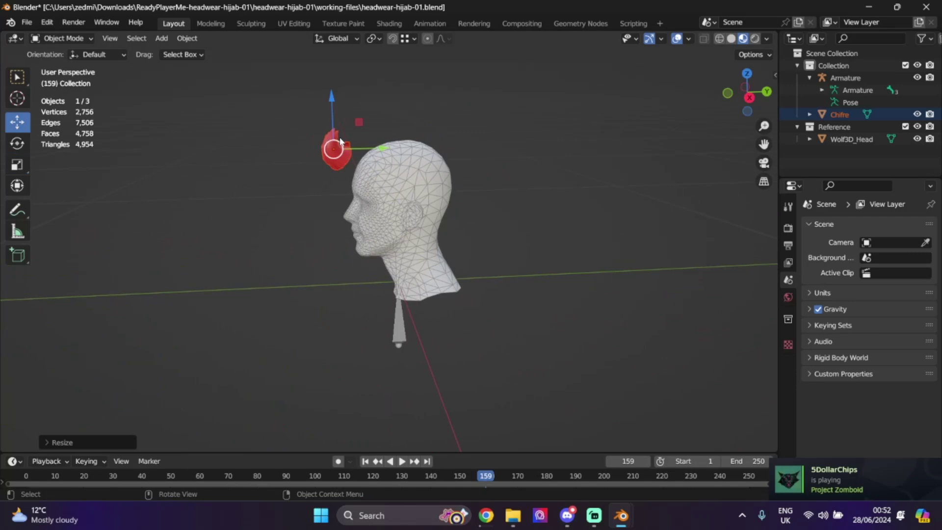
drag(378, 151, 411, 150)
scroll(569, 133, up, 2)
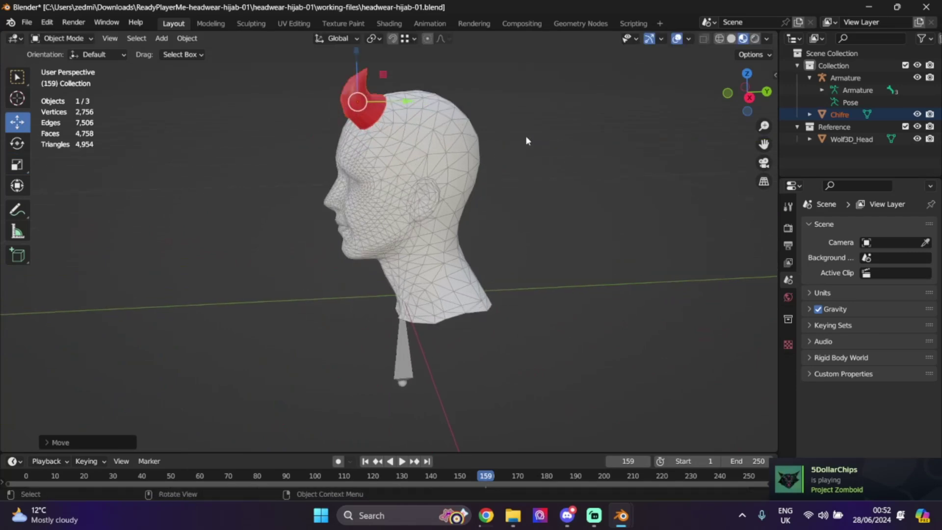
drag(739, 98, 734, 108)
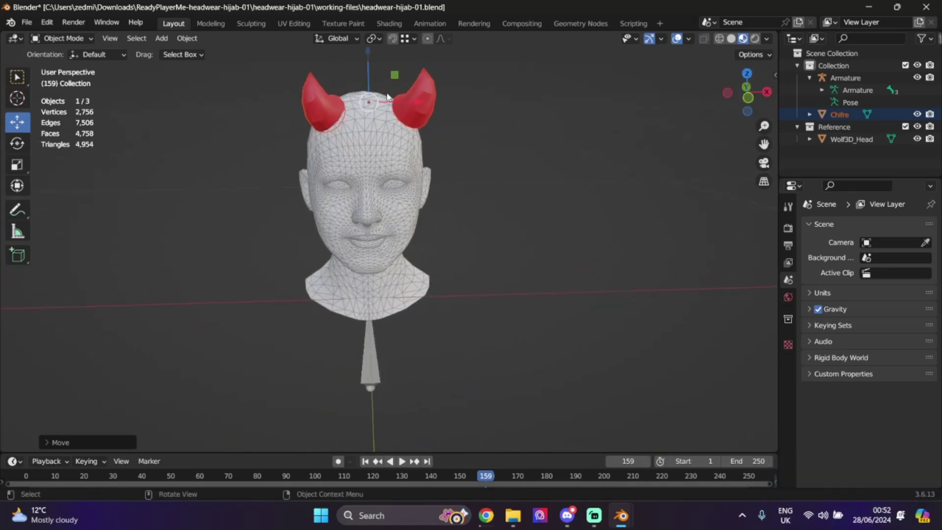
Enter Edit Mode on the Chifre mesh, select all linked geometry of the head's left horn and rotate that horn slightly.
click(421, 97)
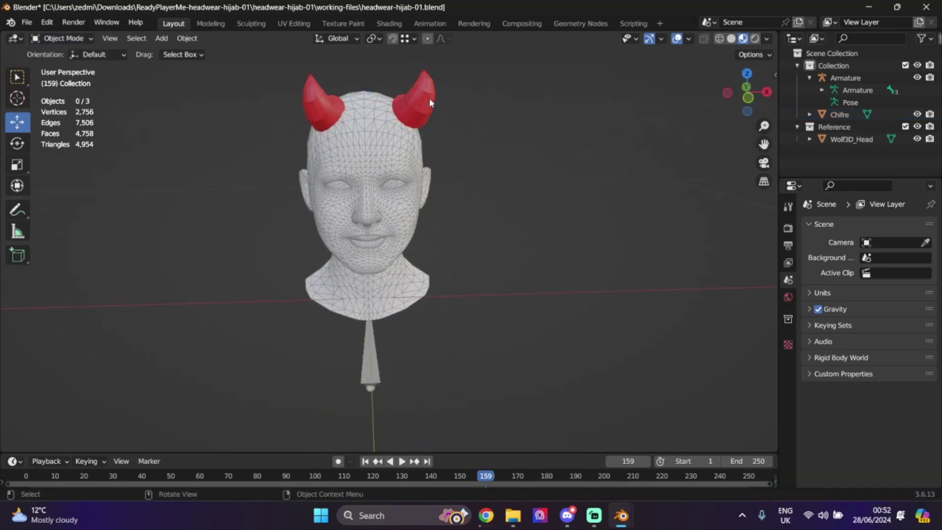
click(64, 38)
click(64, 66)
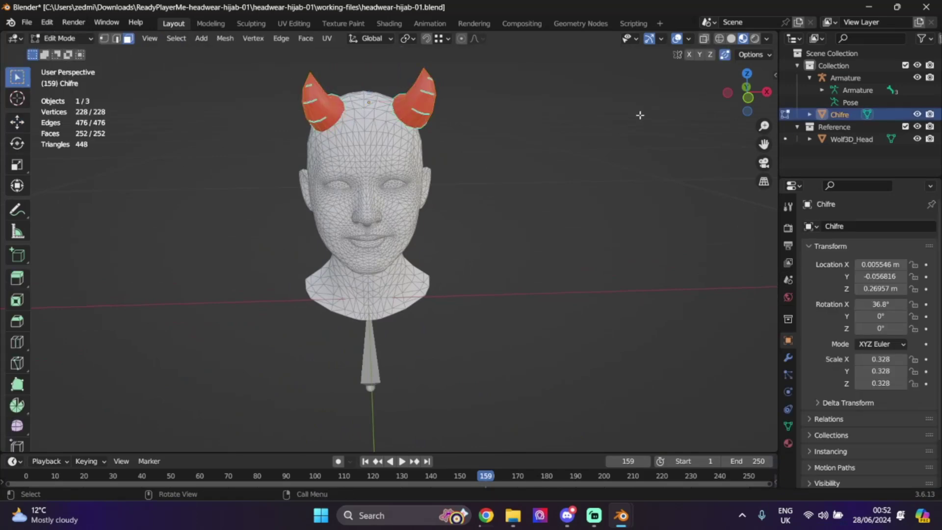
drag(748, 94, 701, 101)
key(ctrl+l)
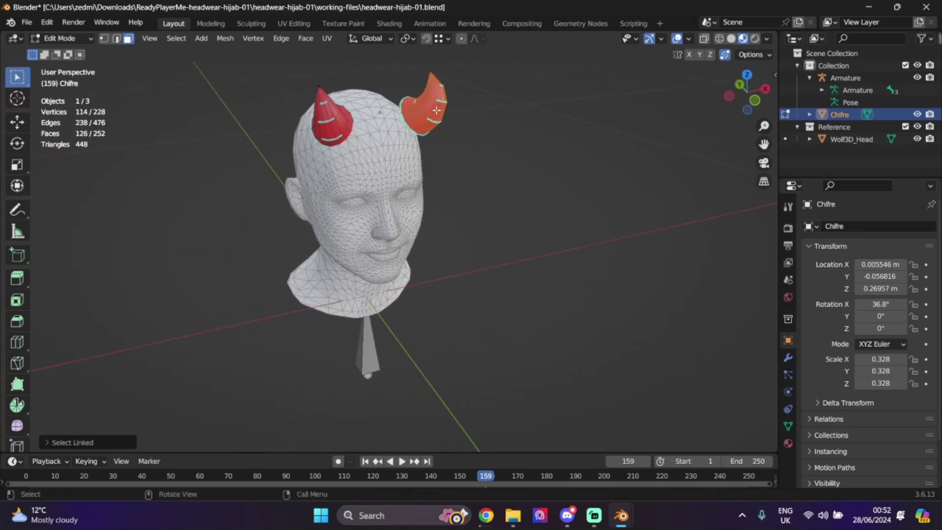
mouse_move(746, 91)
mouse_down()
mouse_move(717, 93)
mouse_move(738, 93)
mouse_up()
click(18, 143)
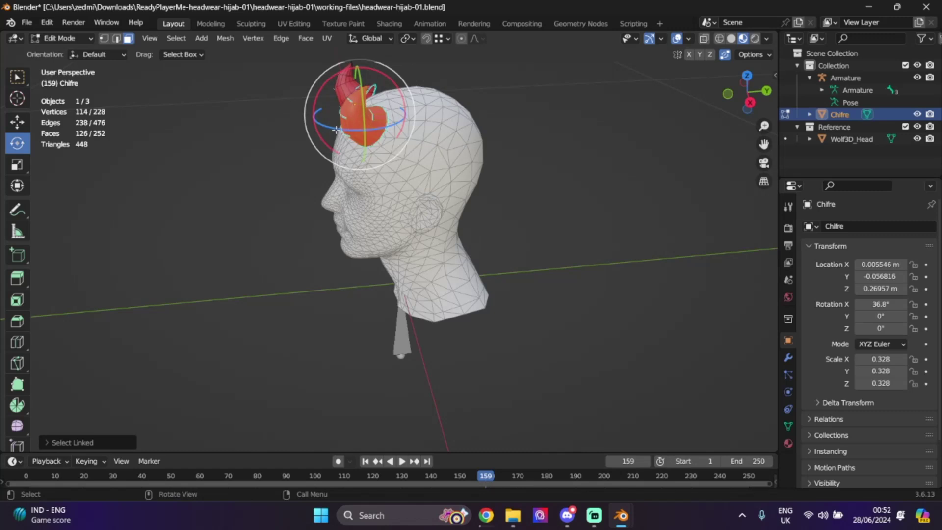
mouse_move(377, 104)
mouse_down()
mouse_move(380, 134)
mouse_move(359, 149)
mouse_move(380, 115)
mouse_up()
mouse_move(735, 107)
mouse_down()
mouse_move(723, 105)
mouse_move(736, 105)
mouse_move(726, 96)
mouse_up()
Turn on the Screencast Keys display and show the selected horn's transform values.
click(10, 123)
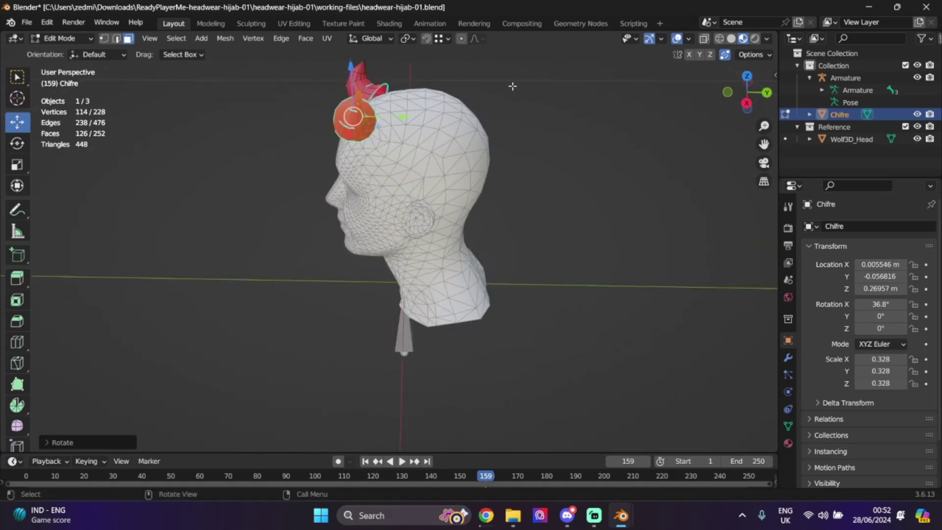
click(775, 75)
click(771, 236)
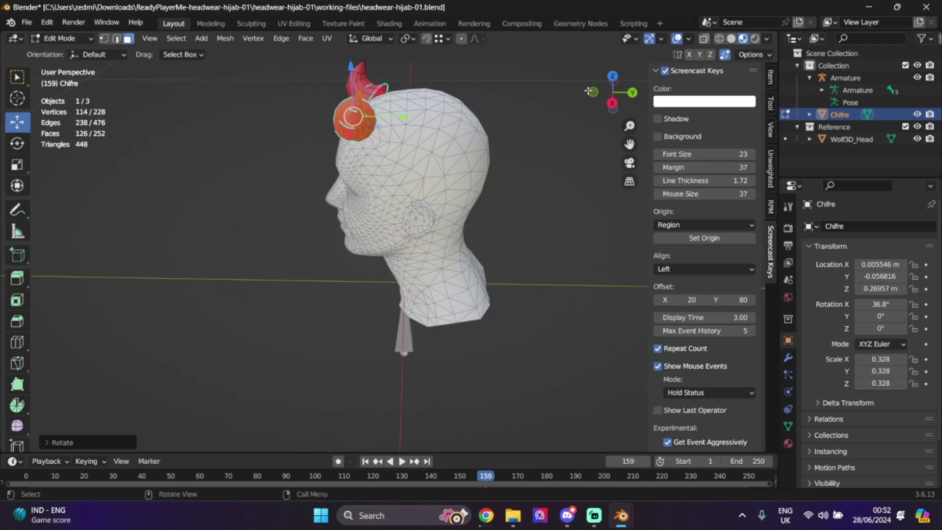
drag(609, 102, 631, 105)
click(771, 79)
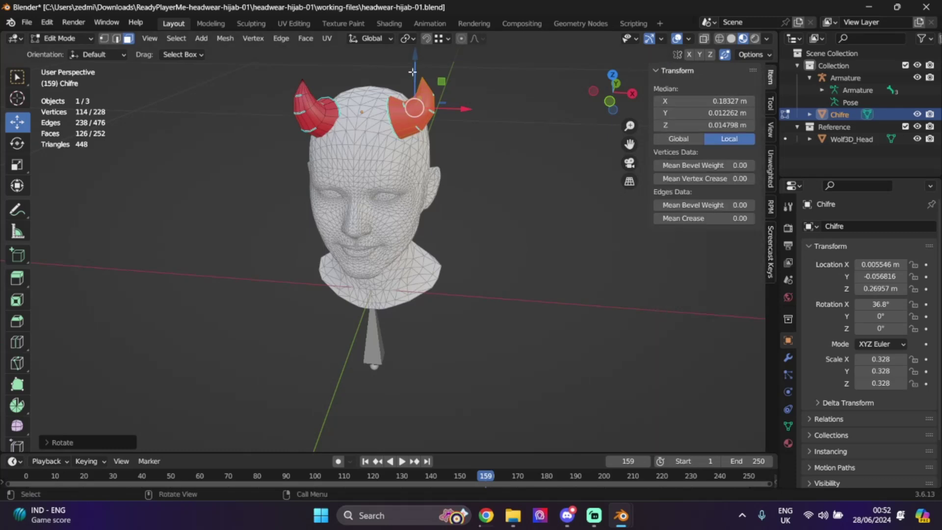
Lower the selected horn and shift it so its base sits against the upper side of the head.
drag(413, 72, 415, 99)
drag(603, 96, 615, 102)
drag(433, 137, 487, 137)
drag(617, 106, 612, 98)
drag(478, 120, 491, 120)
click(538, 212)
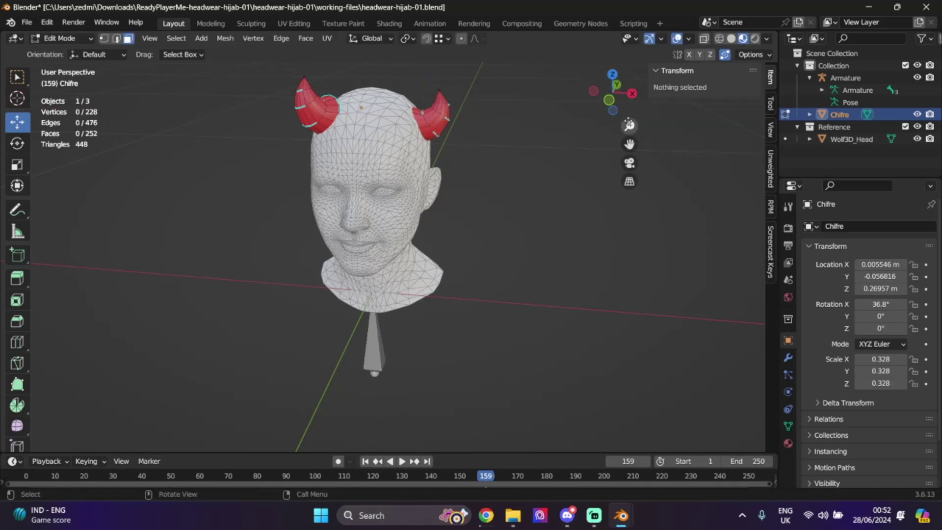
Delete the entire horn on the opposite side of the head and return to Object Mode.
drag(619, 101, 611, 103)
key(l)
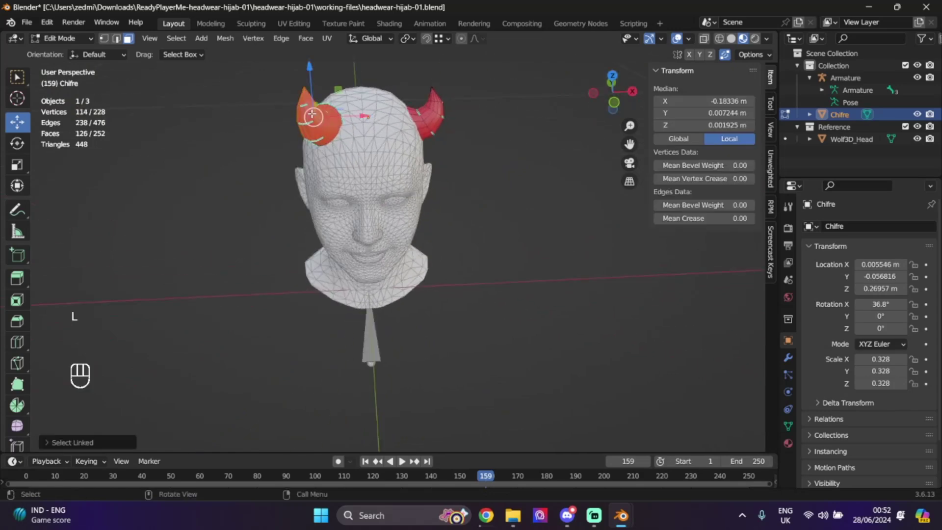
key(Delete)
click(287, 121)
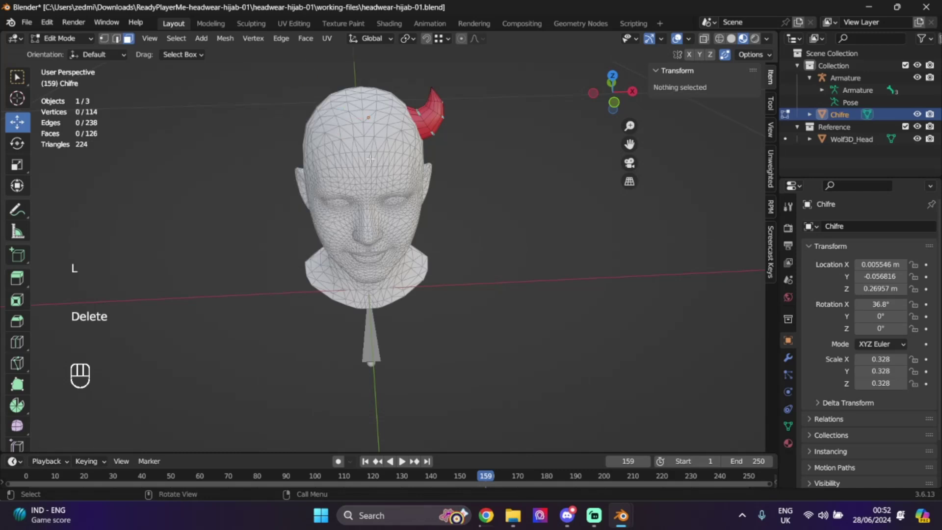
click(83, 38)
click(61, 51)
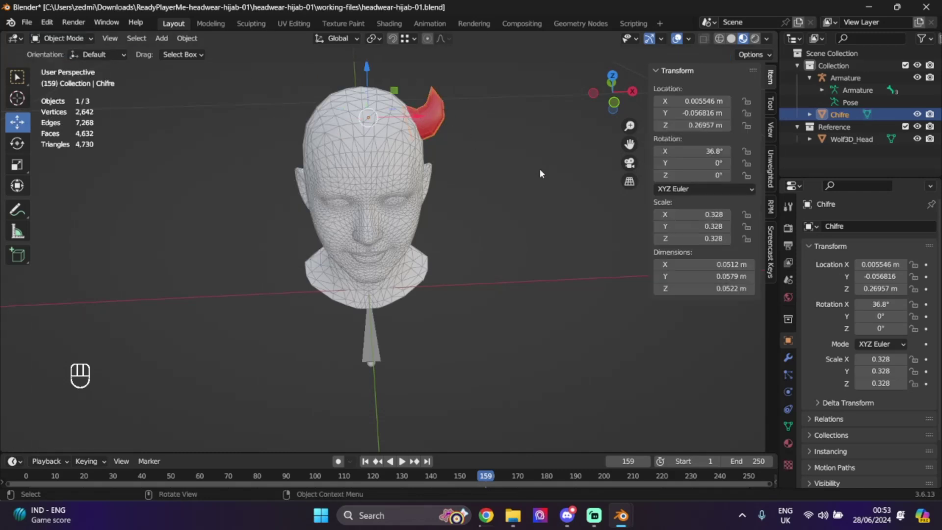
Add a Mirror modifier on the X axis to the remaining horn and apply it.
click(787, 365)
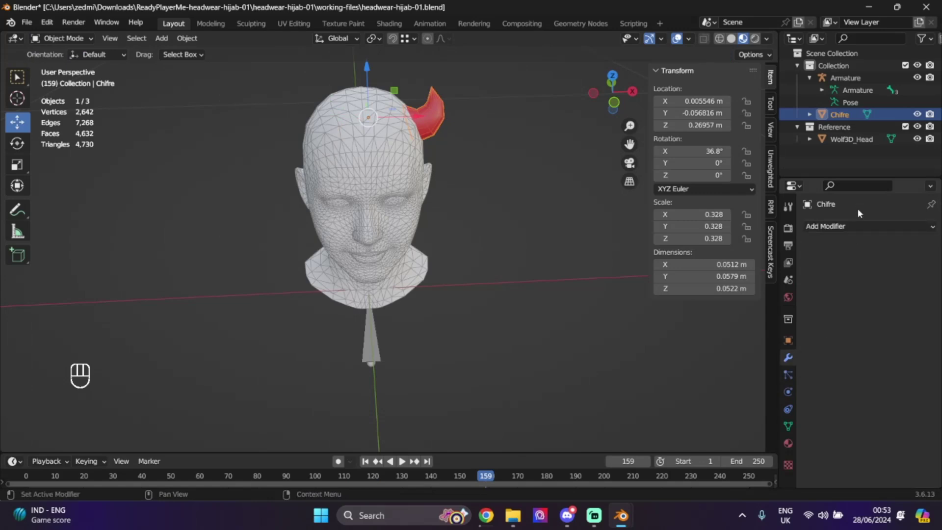
click(856, 225)
click(685, 365)
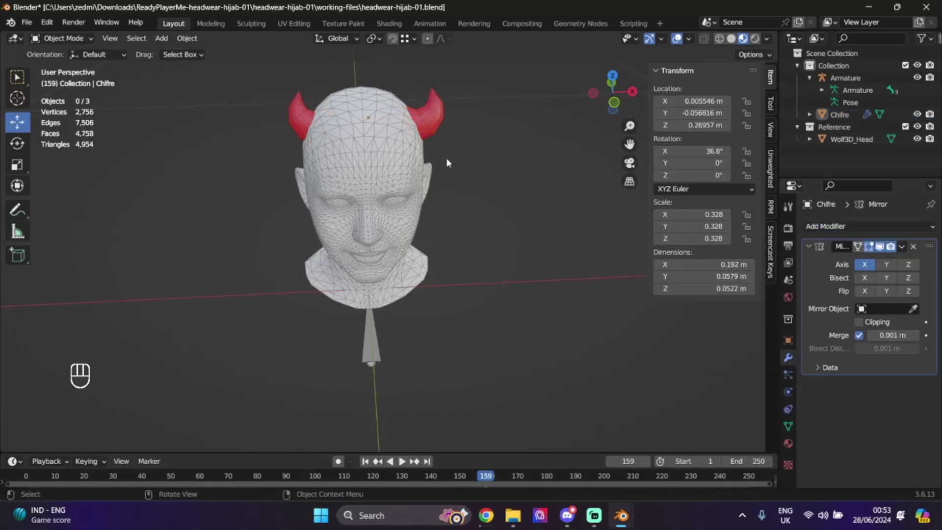
click(913, 309)
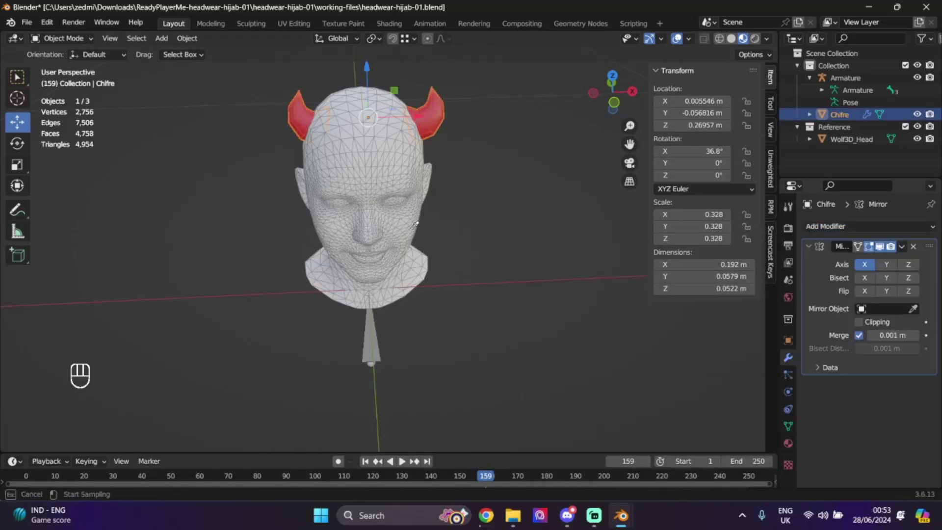
key(Escape)
drag(613, 93, 570, 204)
click(62, 36)
click(902, 246)
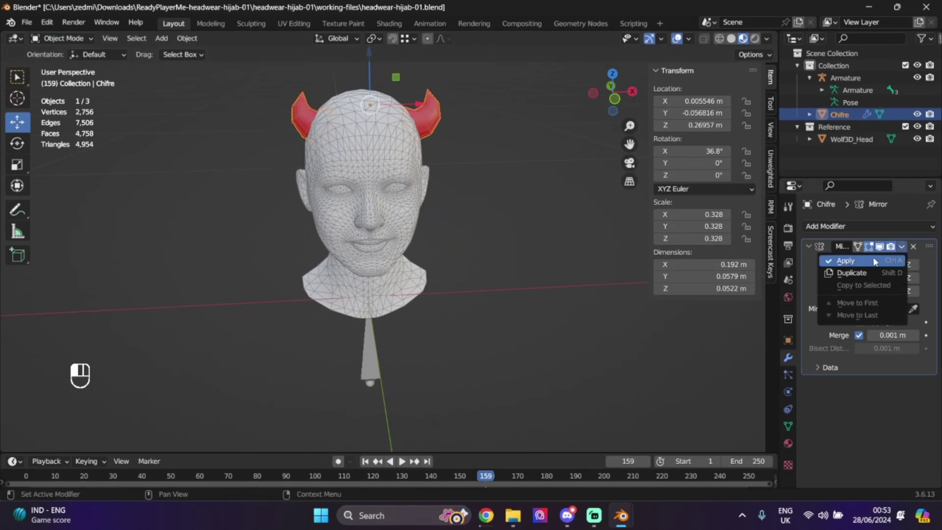
click(873, 259)
In Edit Mode, move only the mirrored horn outward along X until the pair spans about 0.204 m, and return to Object Mode.
click(62, 37)
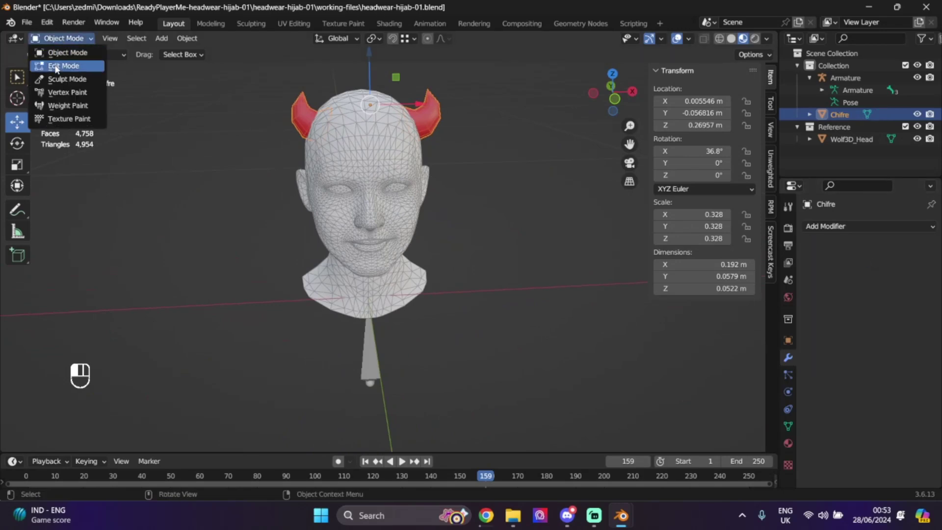
click(59, 64)
key(l)
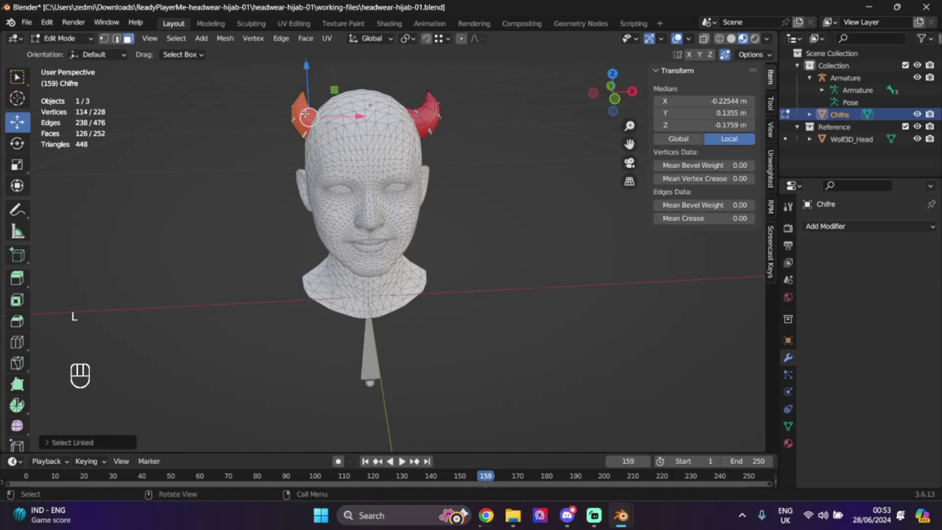
drag(360, 116, 350, 123)
click(568, 185)
mouse_move(612, 106)
mouse_down()
mouse_move(569, 109)
mouse_move(613, 108)
mouse_up()
click(62, 38)
click(59, 49)
click(601, 167)
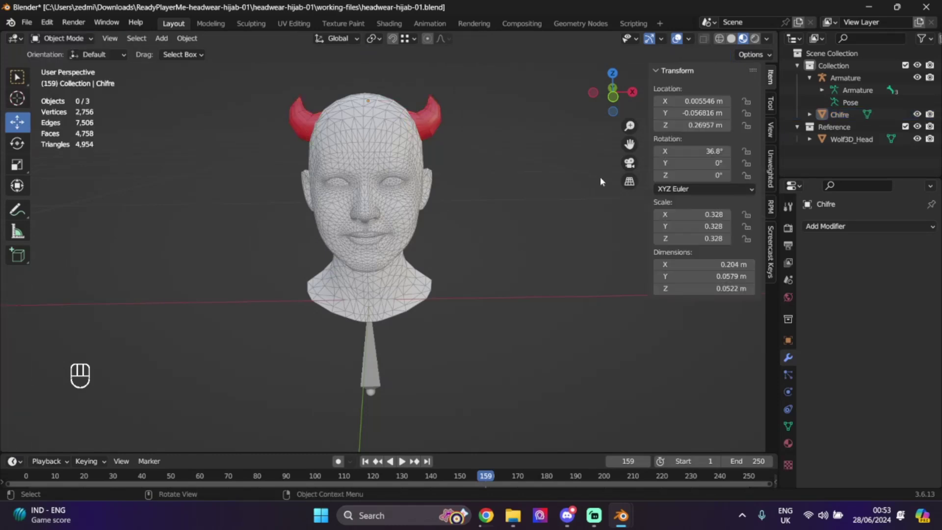
Remove the Vermelho.001 material slot from the horns and feed Vermelho's base color from an Image Texture.
click(429, 121)
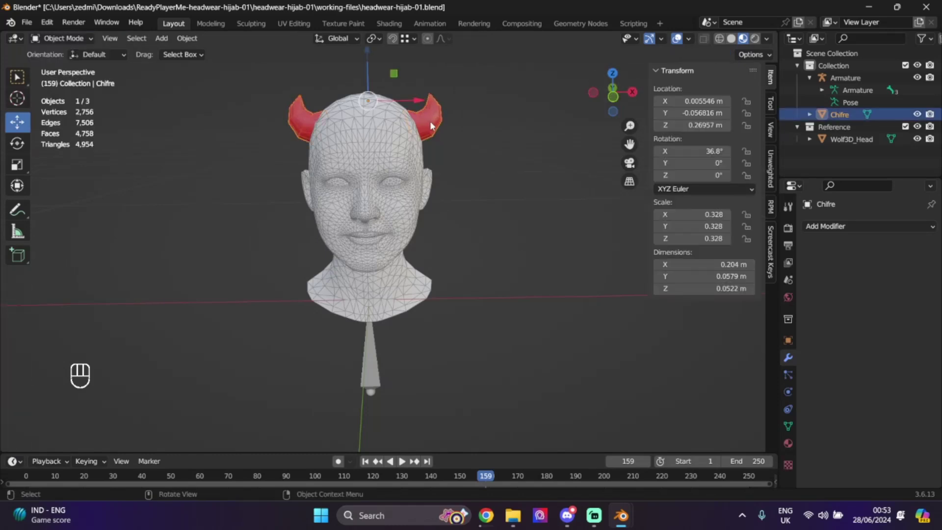
click(788, 441)
click(841, 241)
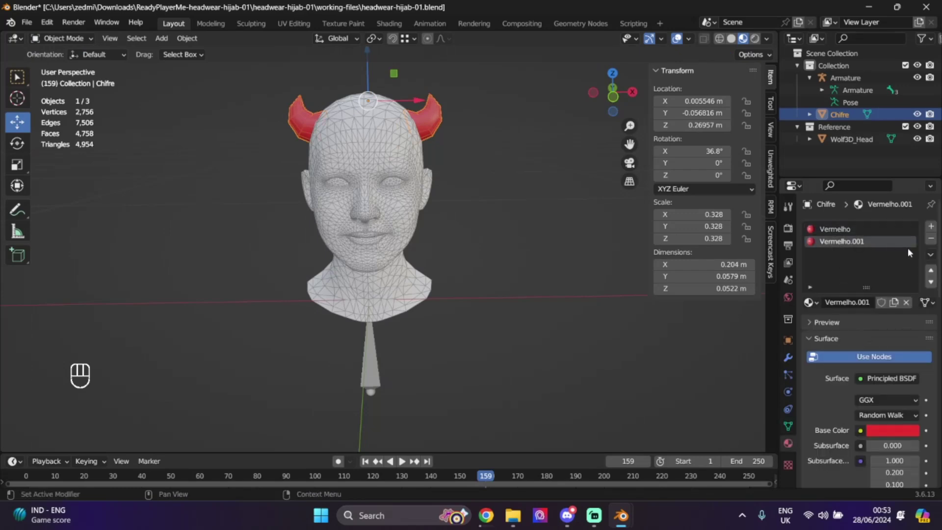
click(931, 239)
click(861, 405)
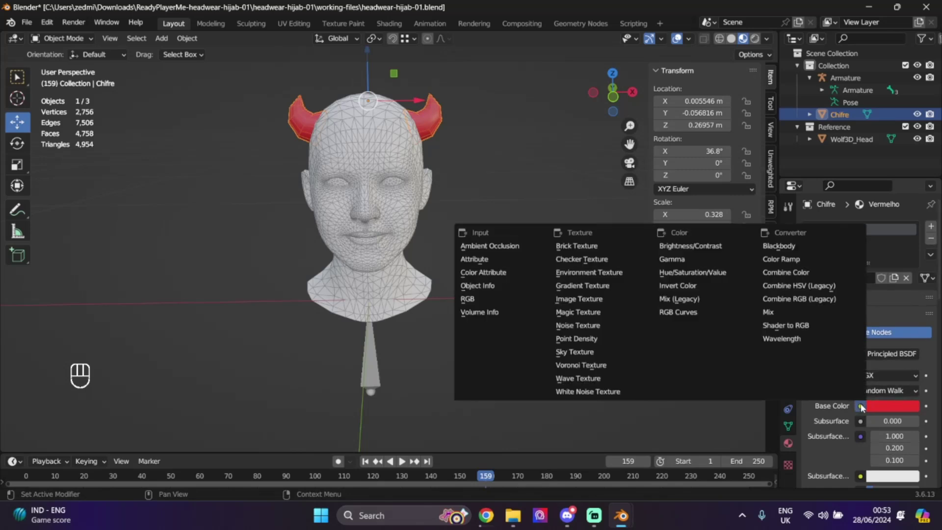
click(589, 300)
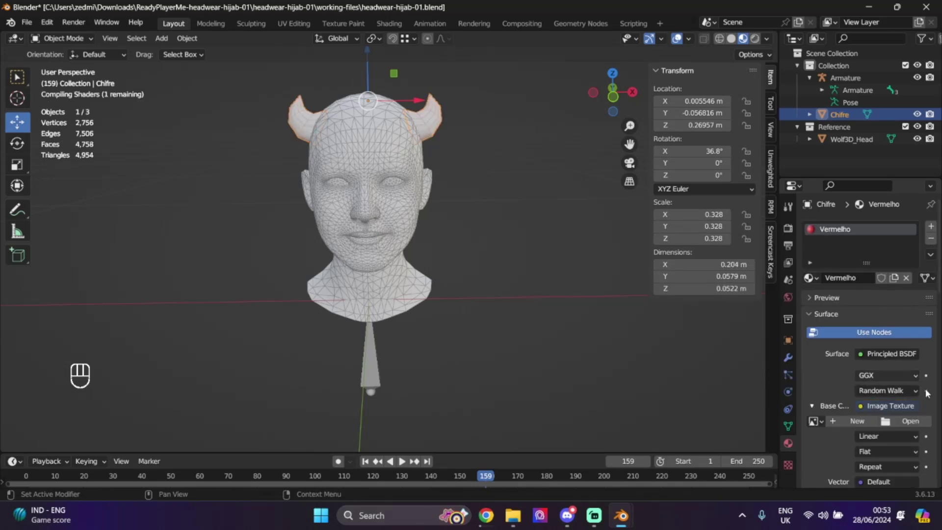
click(856, 420)
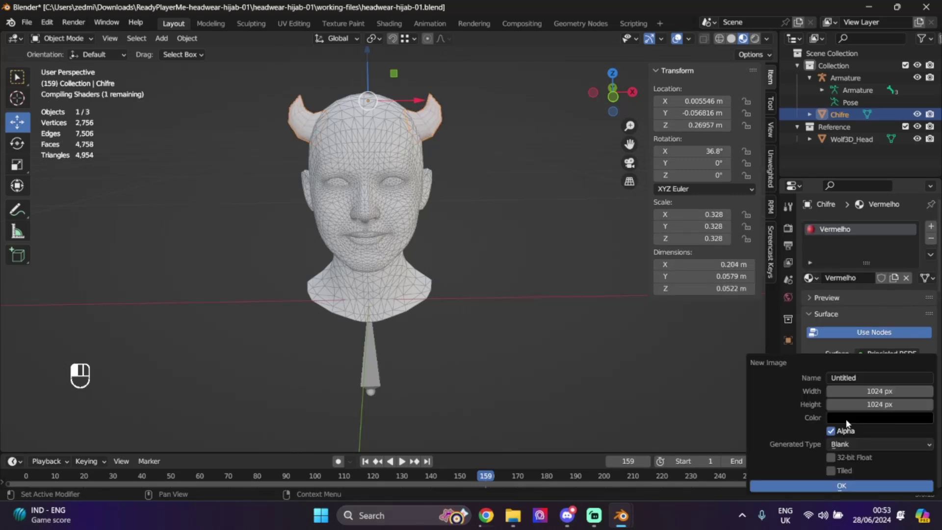
click(871, 417)
drag(925, 318, 924, 244)
drag(866, 374, 902, 374)
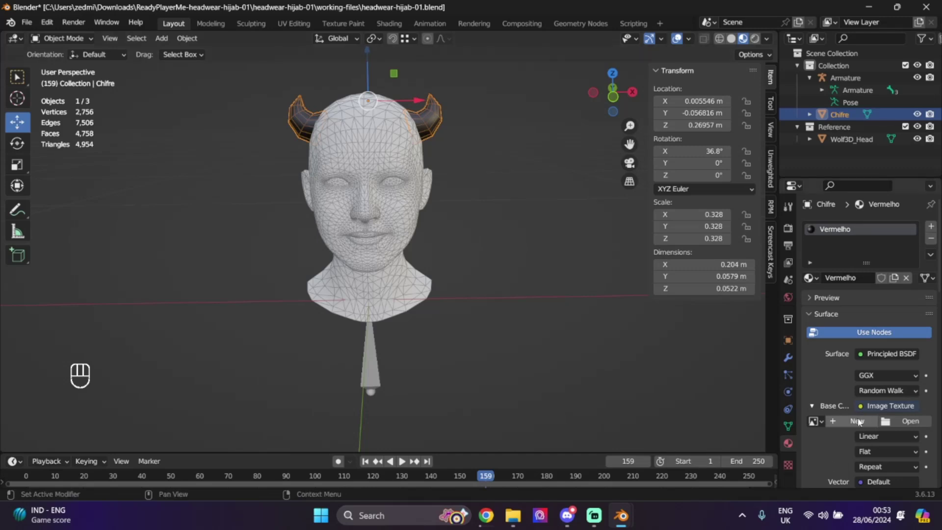
Create a new blank 1024 x 1024 px image filled with red as the horn material's base color texture.
click(858, 420)
click(870, 415)
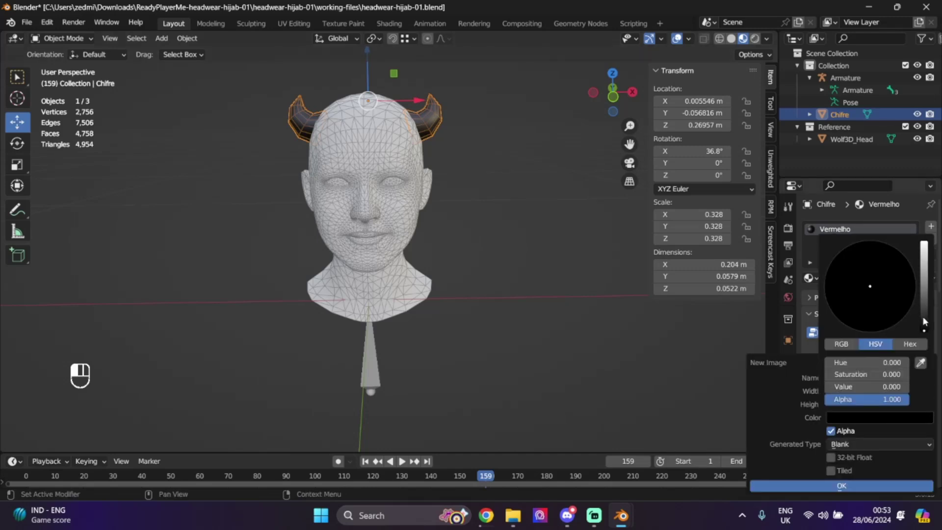
drag(924, 321, 924, 244)
drag(866, 374, 905, 374)
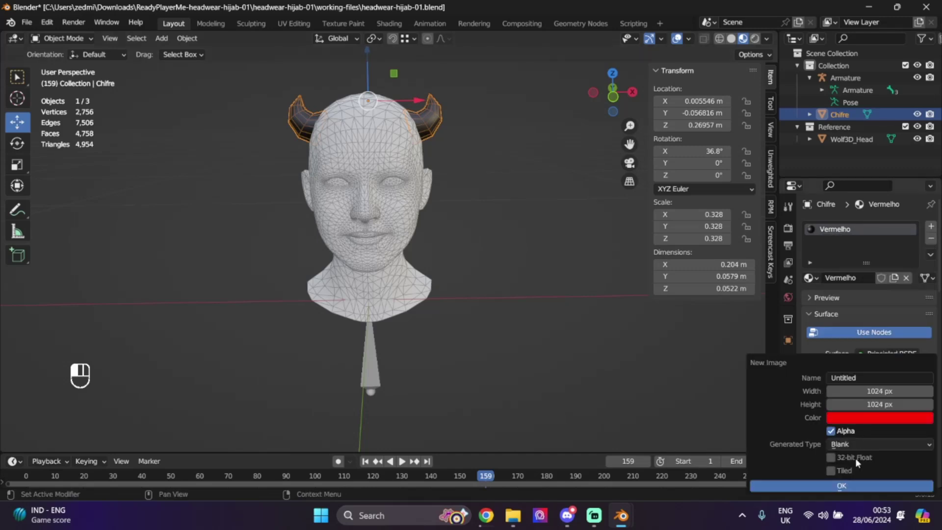
click(851, 488)
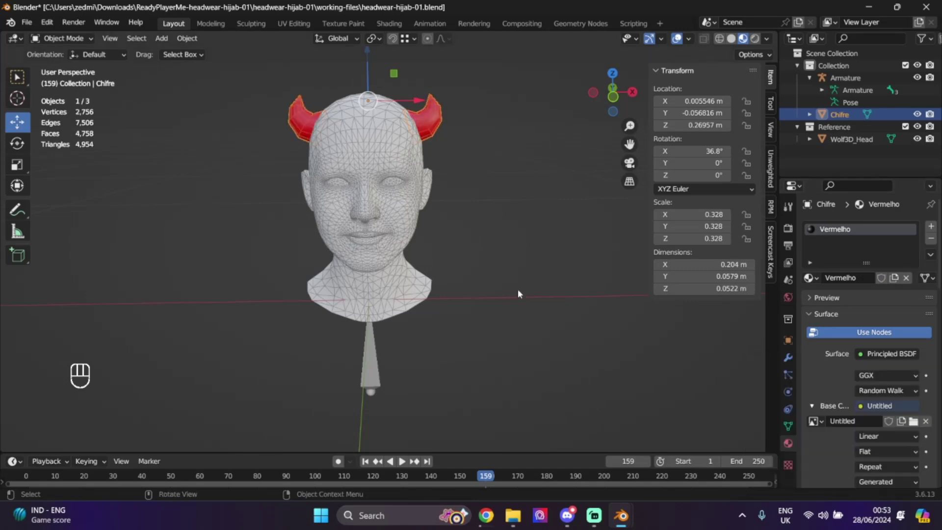
Hide the Reference collection and parent the Chifre horns to the Armature with automatic weights.
drag(613, 93, 628, 96)
click(917, 127)
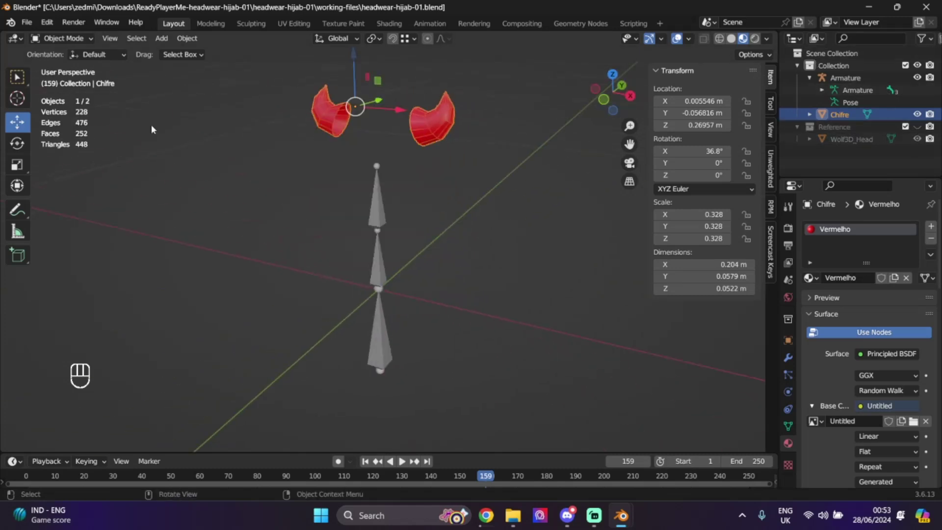
click(63, 39)
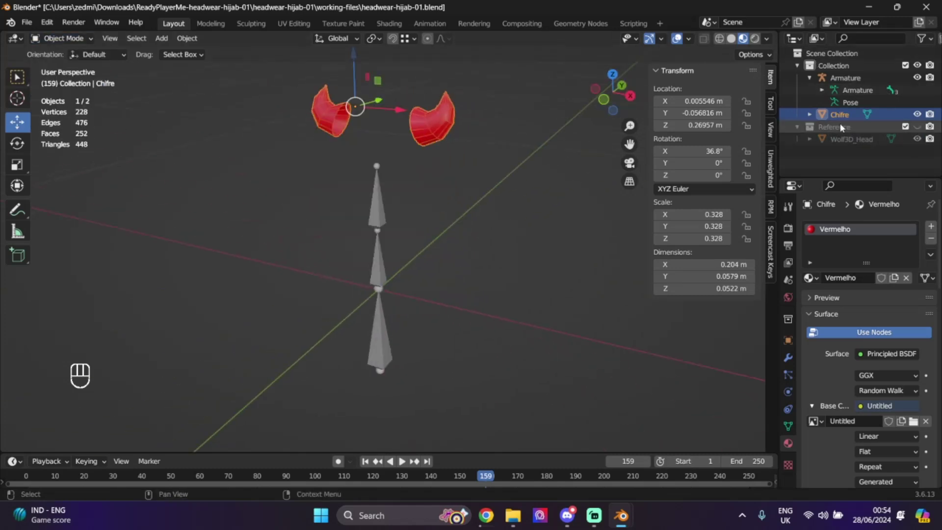
ctrl+click(847, 79)
click(187, 40)
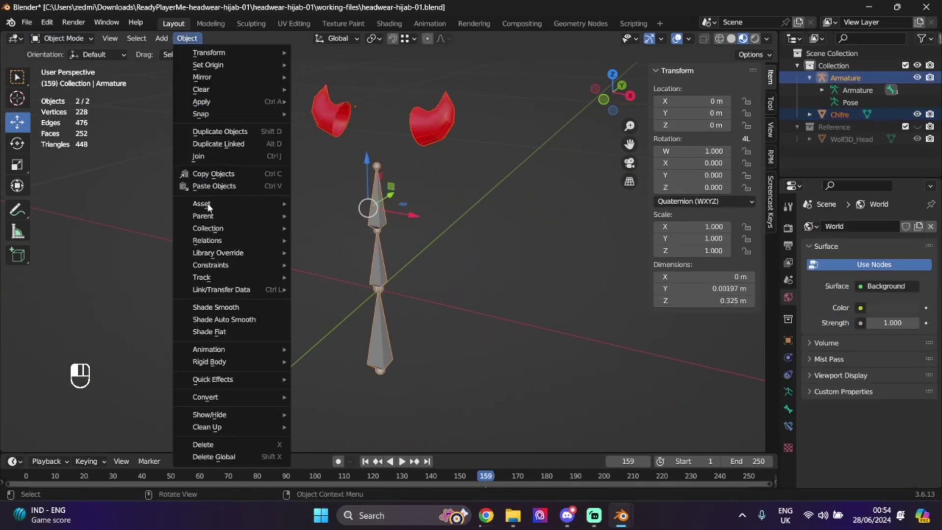
mouse_move(215, 216)
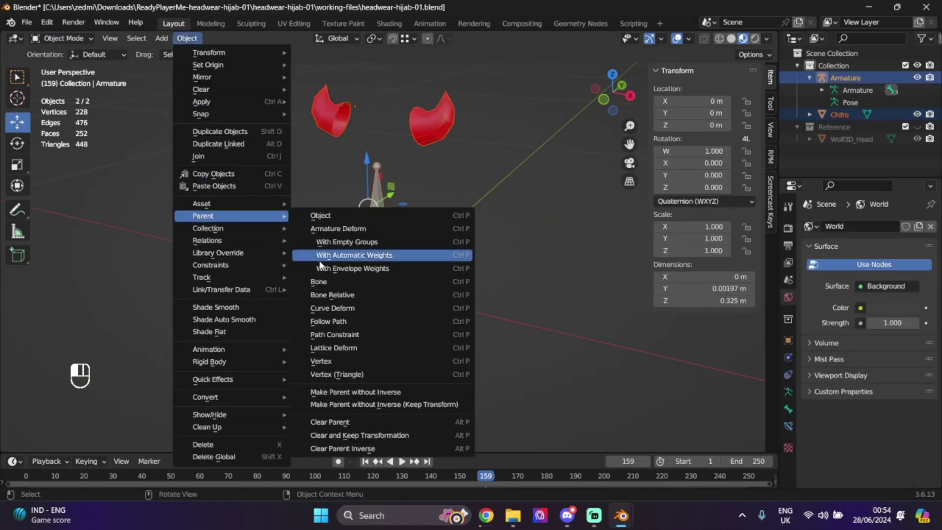
click(356, 256)
Make the Chifre horns the active object while keeping the Armature selected.
click(65, 39)
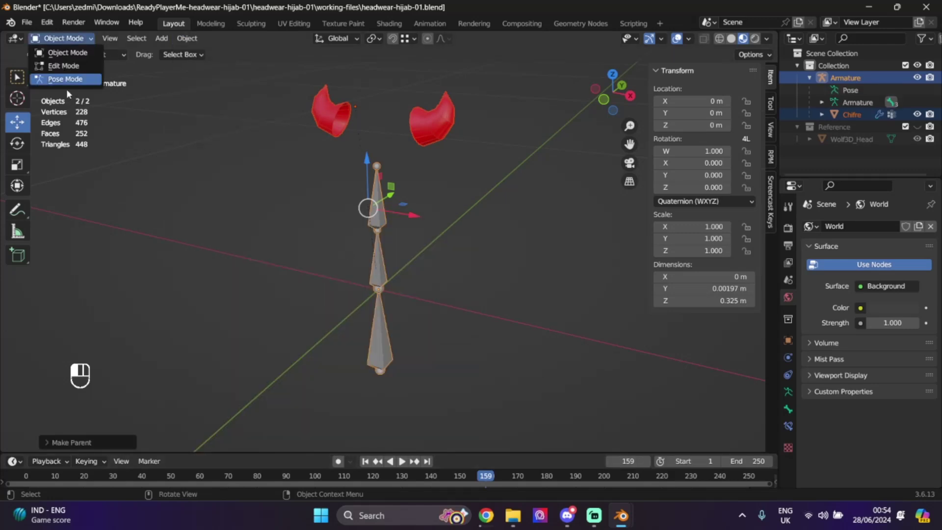
ctrl+click(853, 115)
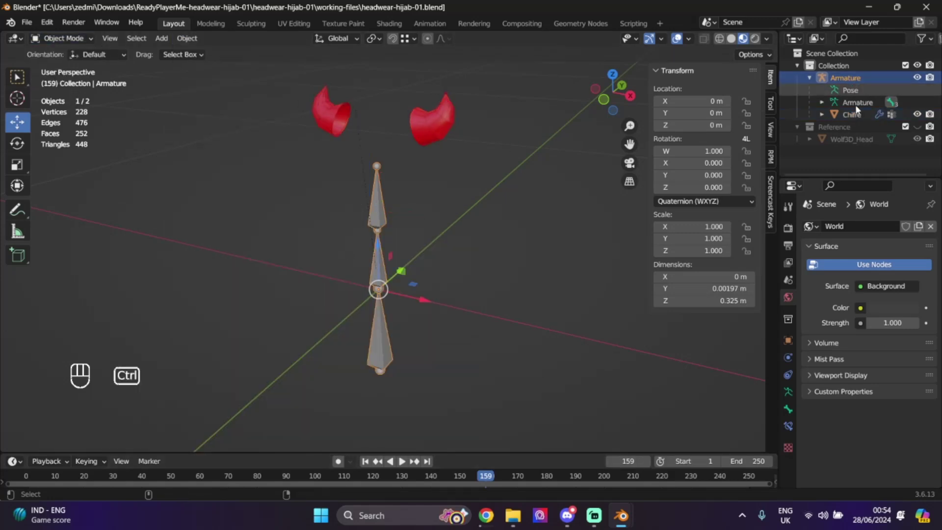
ctrl+click(855, 116)
Try to parent the selected horns and Armature again with automatic weights.
click(187, 39)
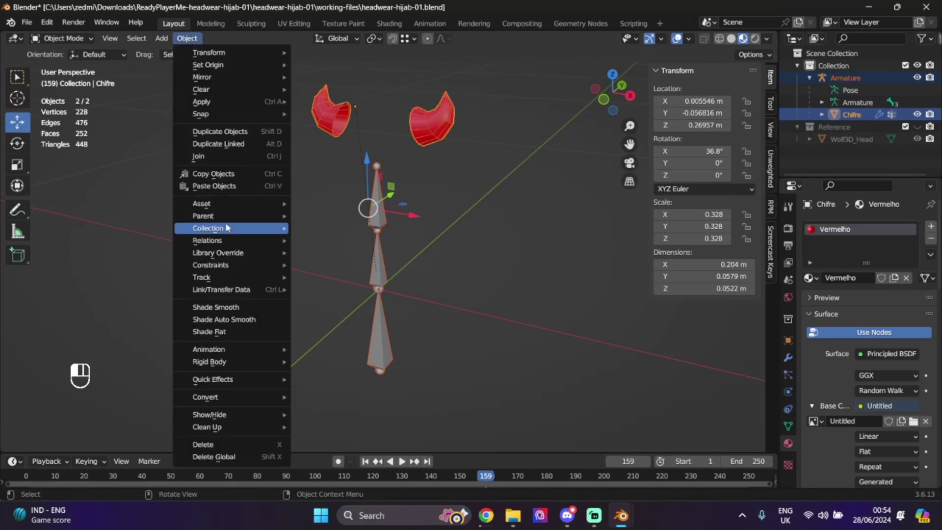
mouse_move(221, 216)
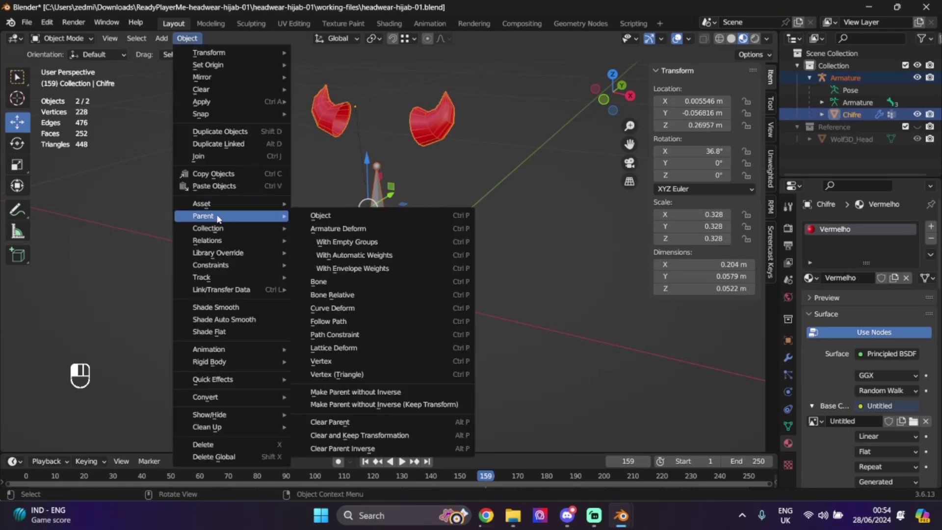
click(340, 254)
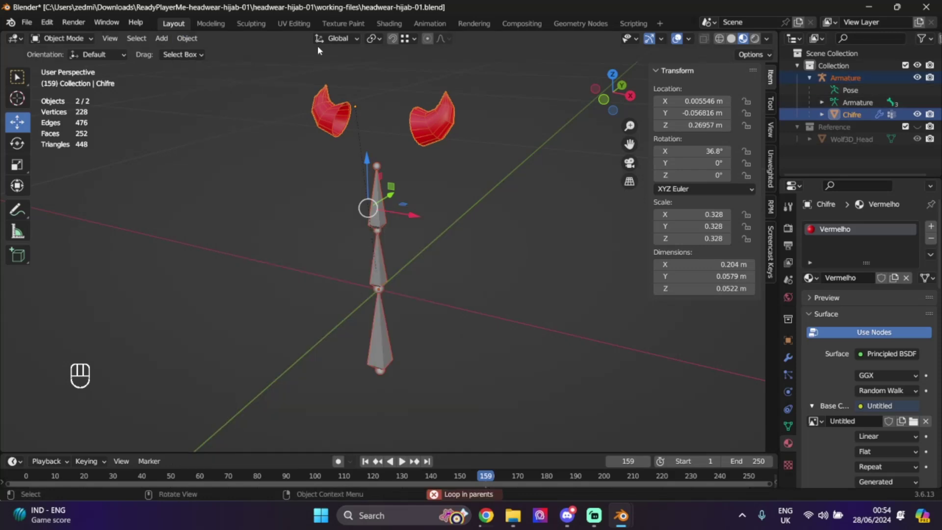
click(184, 40)
In Weight Paint mode, fill both horns with weight 1.000 for the Head bone using the Add brush at about 359 px radius, and return to Object Mode.
click(63, 40)
click(59, 105)
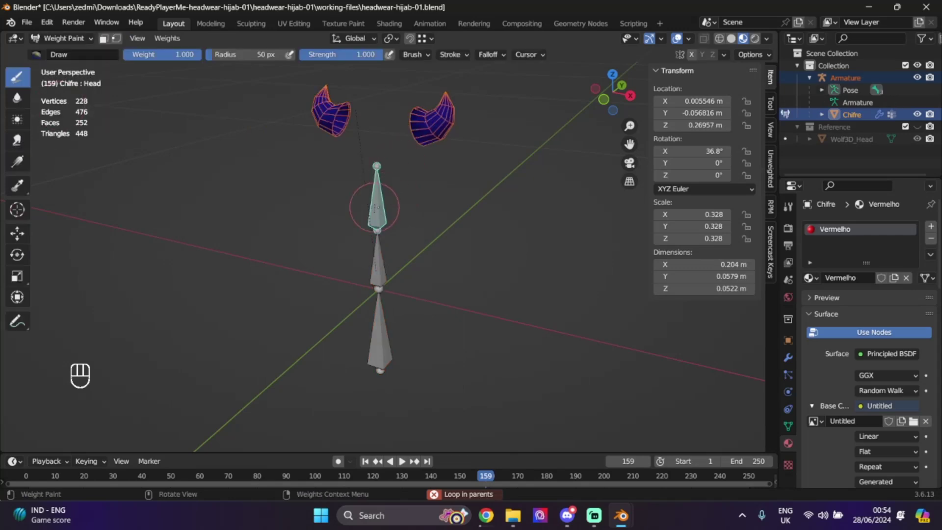
click(746, 55)
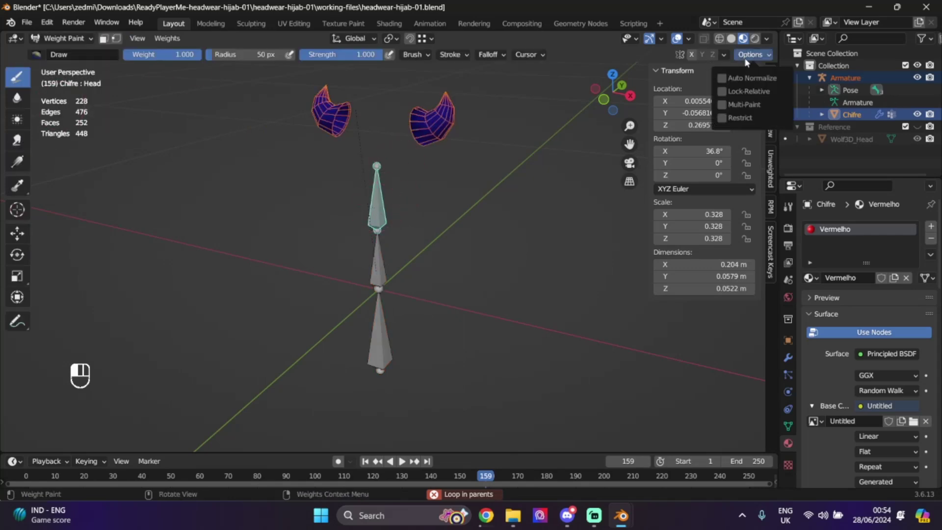
click(36, 55)
click(53, 96)
key(f)
click(337, 168)
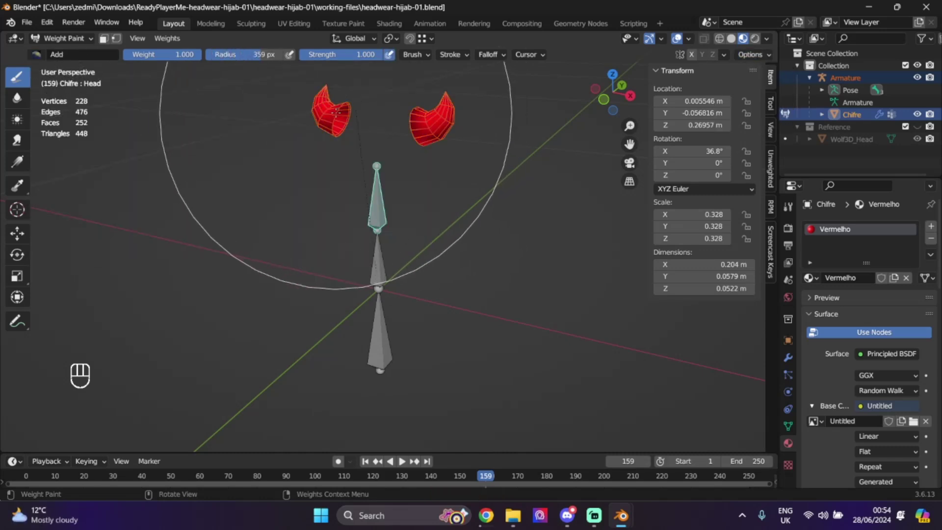
mouse_move(484, 199)
middle_down()
mouse_move(540, 206)
mouse_move(432, 211)
middle_up()
click(65, 39)
click(72, 58)
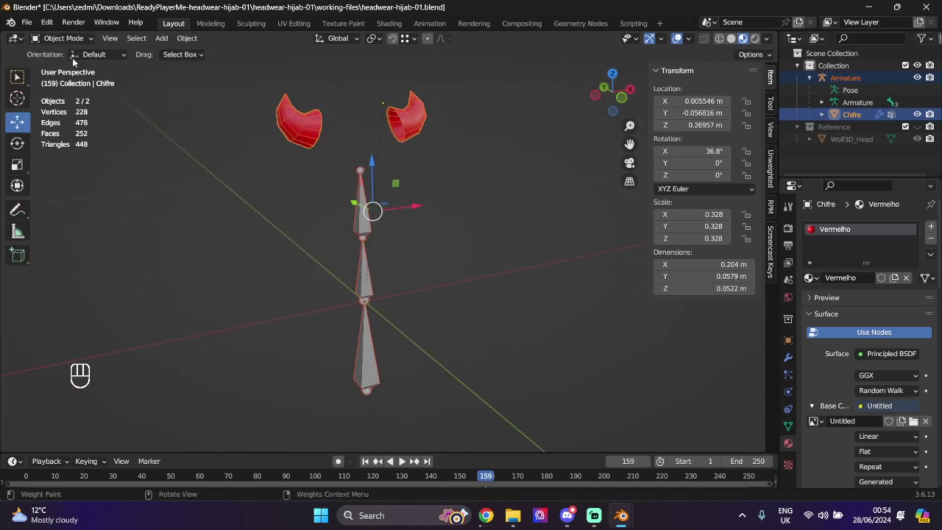
Select only the horns, rename them to Wolf3D_Headwear with the RPM Headwear naming tool, and check the mesh name and vertex groups.
click(852, 115)
click(771, 206)
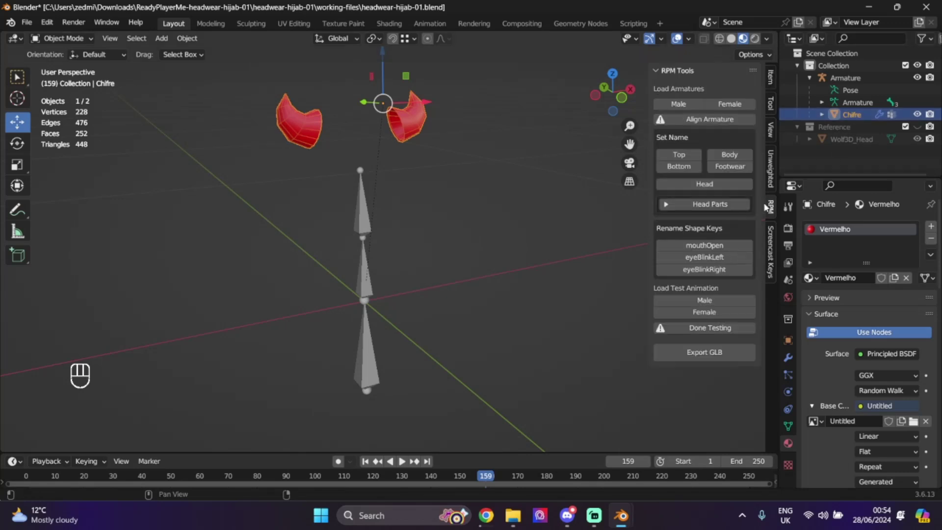
click(677, 204)
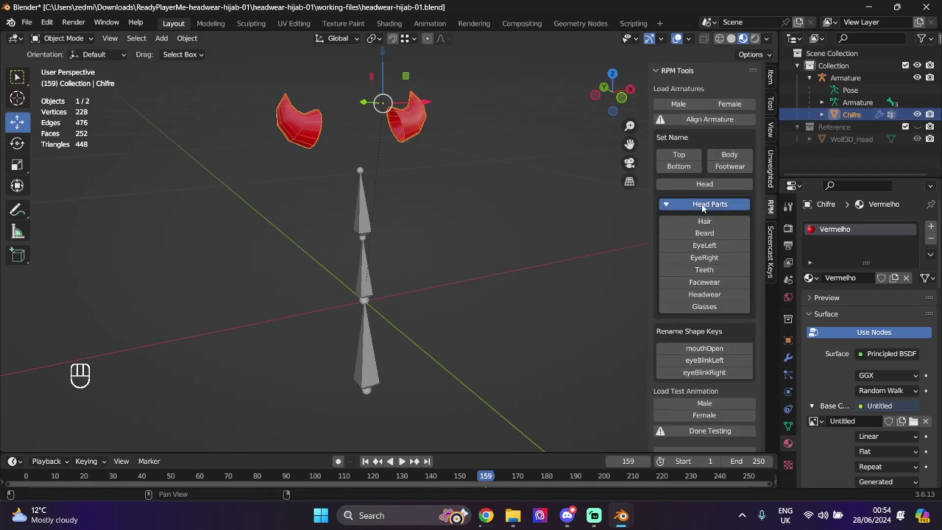
click(704, 294)
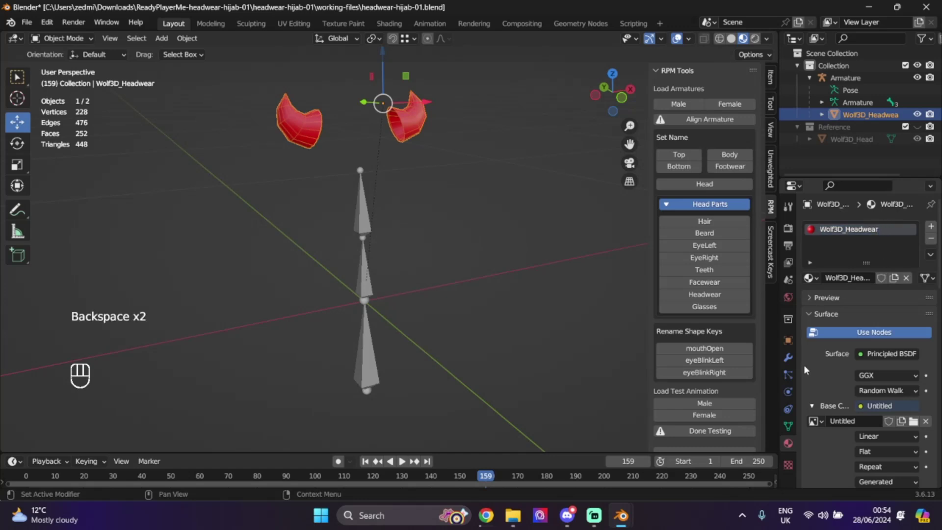
click(787, 426)
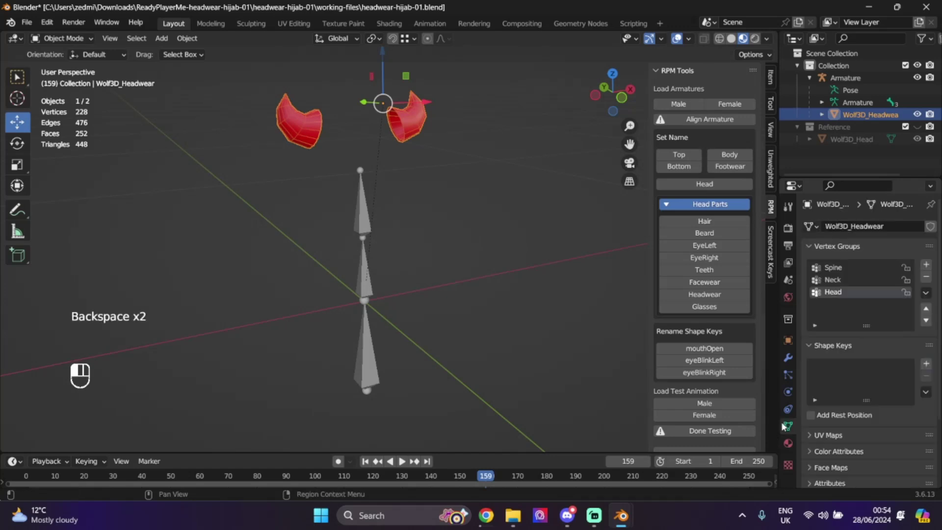
Export the horns as a glTF 2.0 file under the default name headwear-hijab-01.glb in the working-files folder.
click(27, 22)
mouse_move(64, 199)
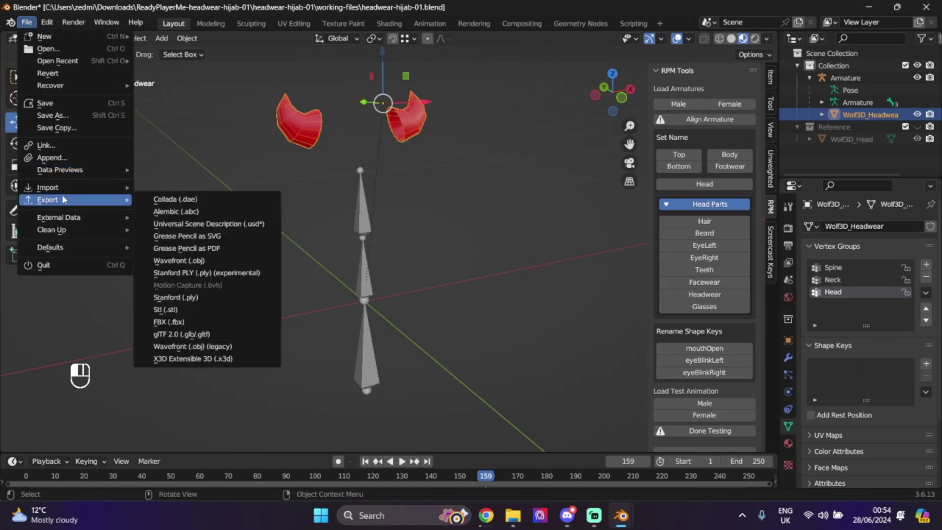
click(190, 334)
click(668, 419)
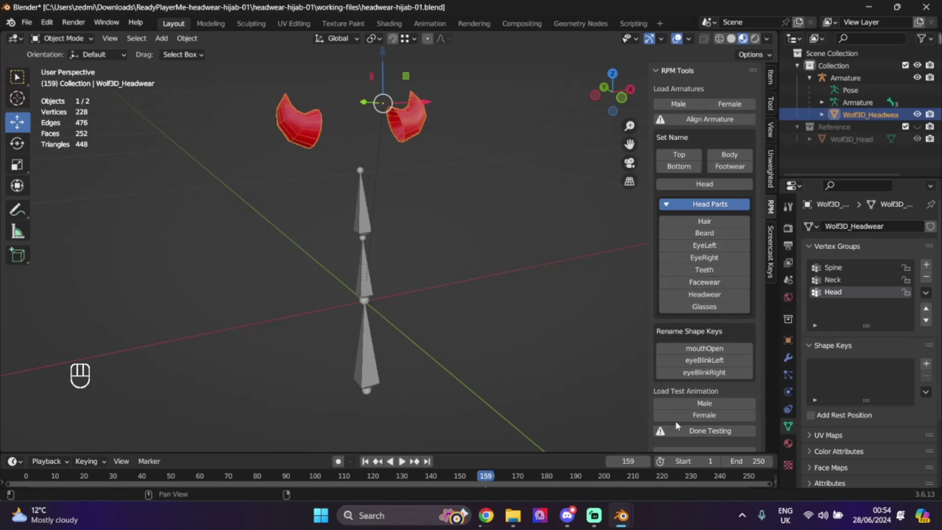
Export the horns in glTF Binary (.glb) format to the Documents folder with the file name Horns.
click(26, 23)
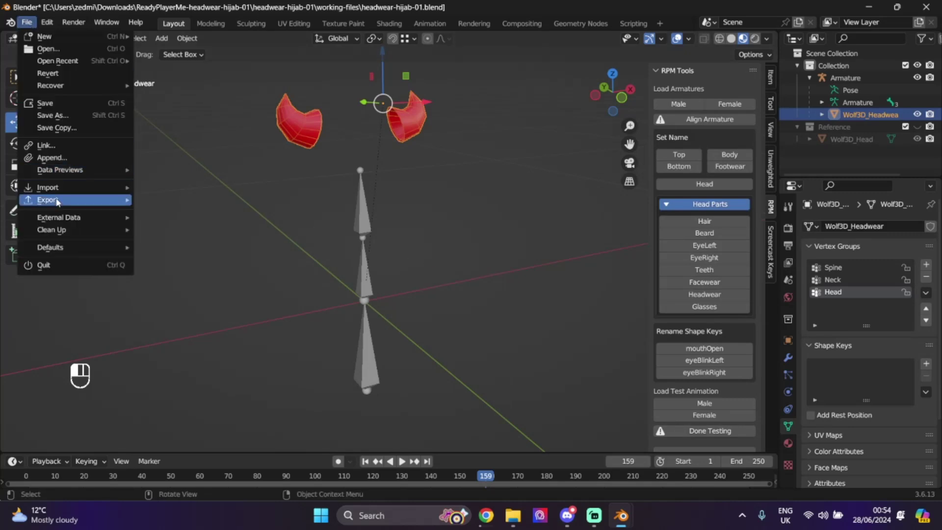
mouse_move(64, 199)
click(196, 334)
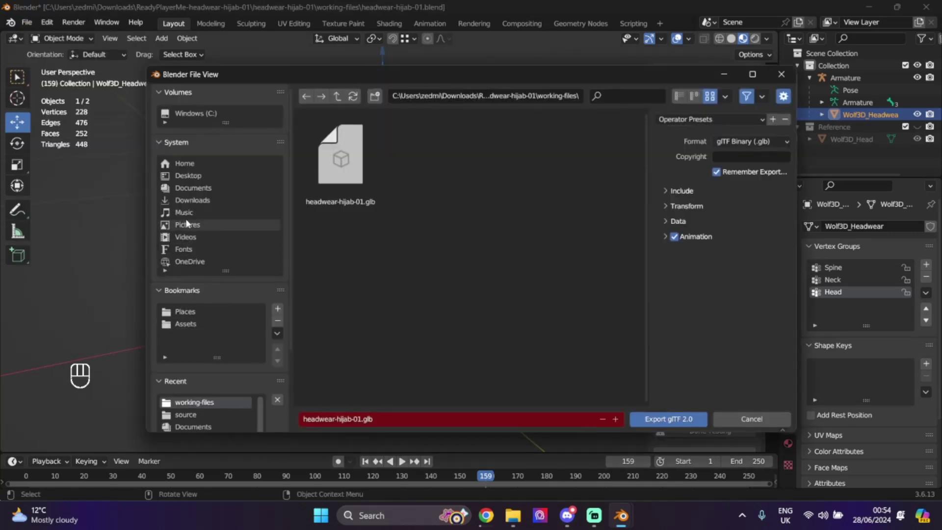
click(193, 188)
click(464, 419)
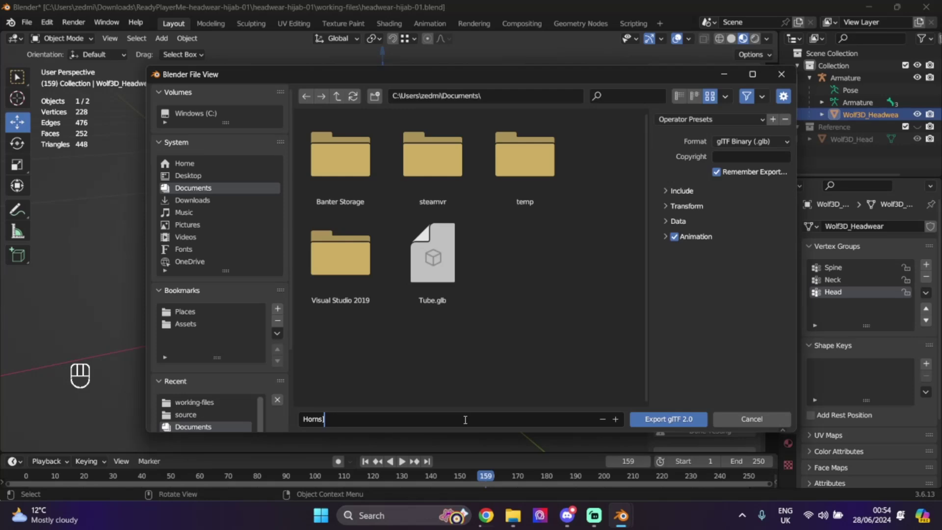
text(Horns)
key(Return)
click(668, 419)
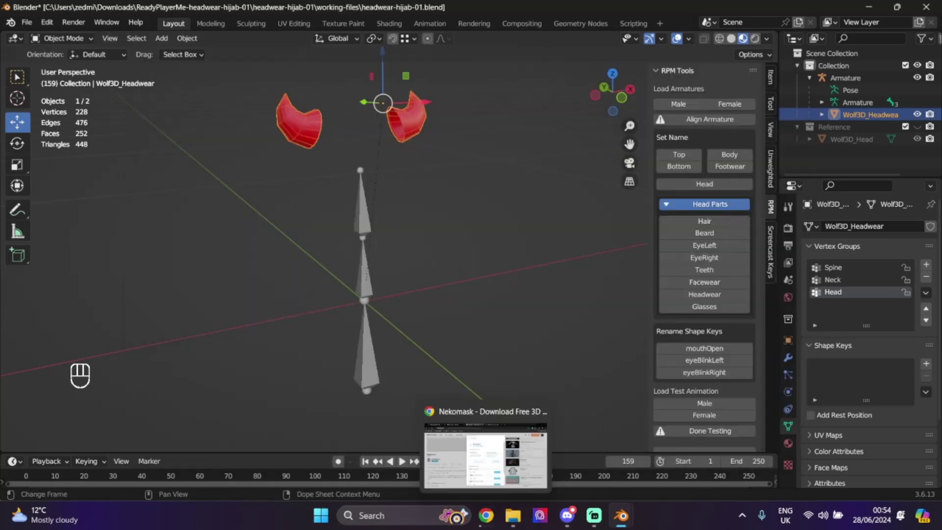
Switch to Ready Player Me Studio in Chrome and start a new asset named Horns.
click(482, 522)
click(561, 5)
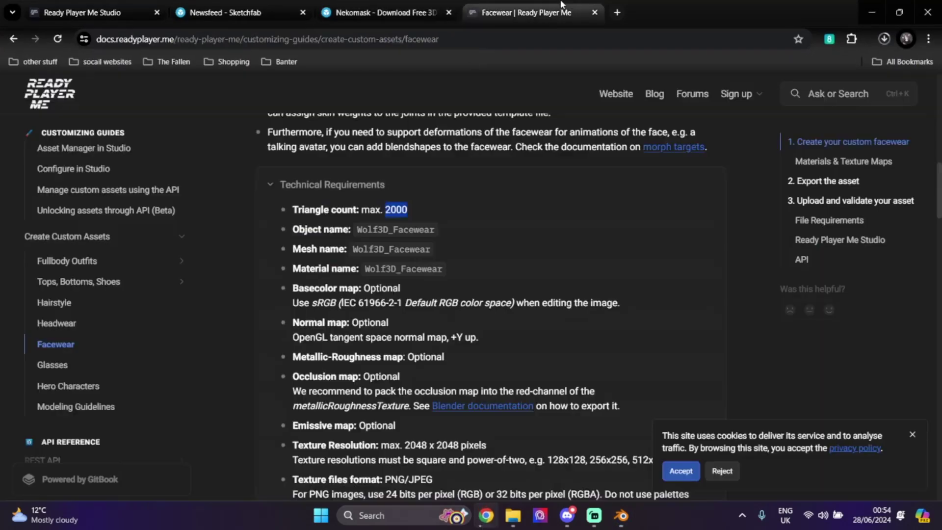
click(90, 7)
click(780, 118)
click(564, 206)
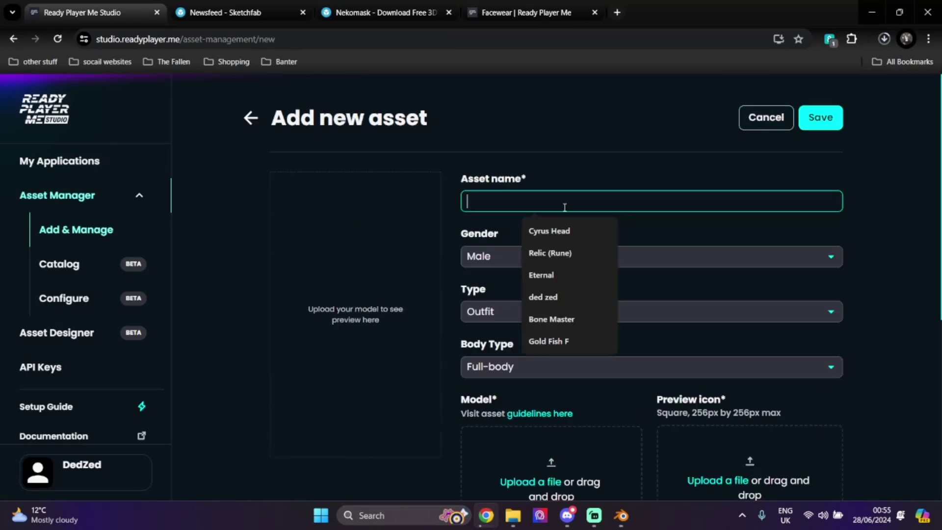
text(Horns)
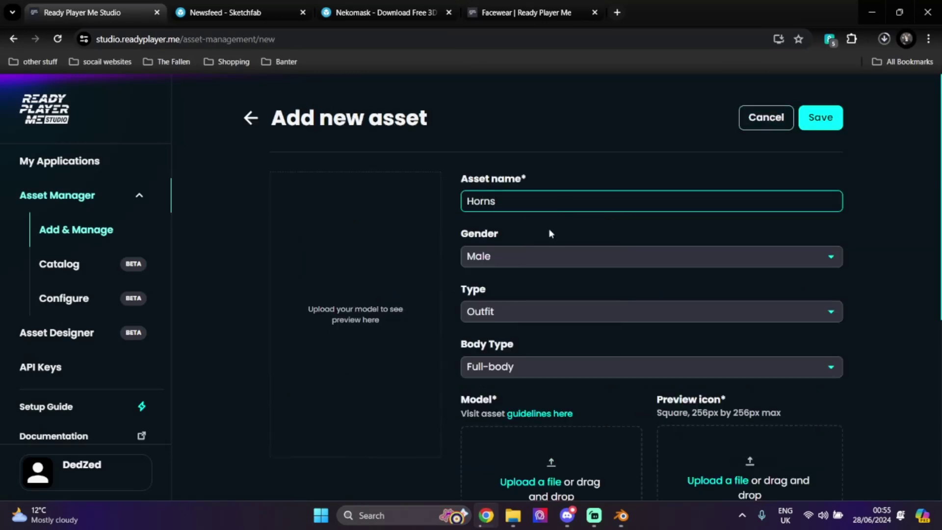
Set the new asset's type to Headwear and its gender to Neutral.
click(498, 312)
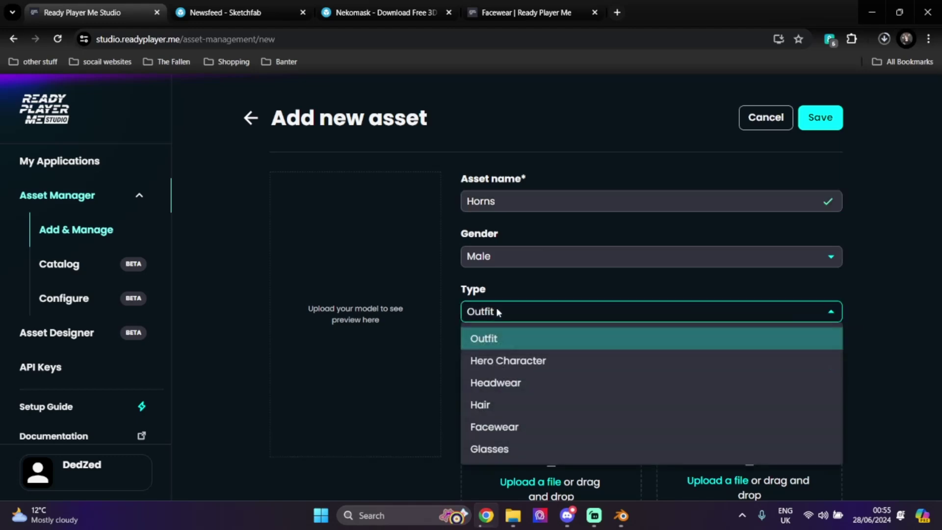
click(505, 381)
click(489, 267)
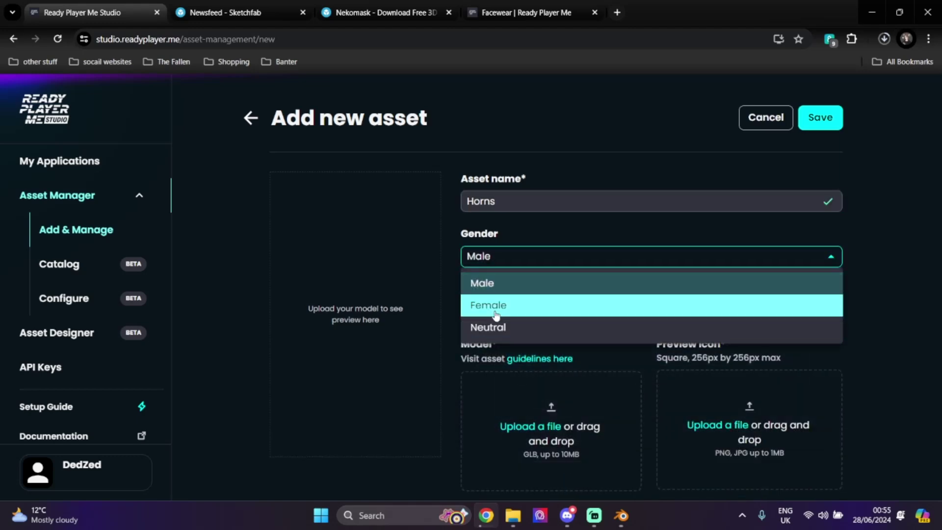
click(491, 305)
click(496, 266)
click(490, 325)
Upload Horns.glb from Documents as the asset's model, inspect its preview and open the validation log.
click(537, 436)
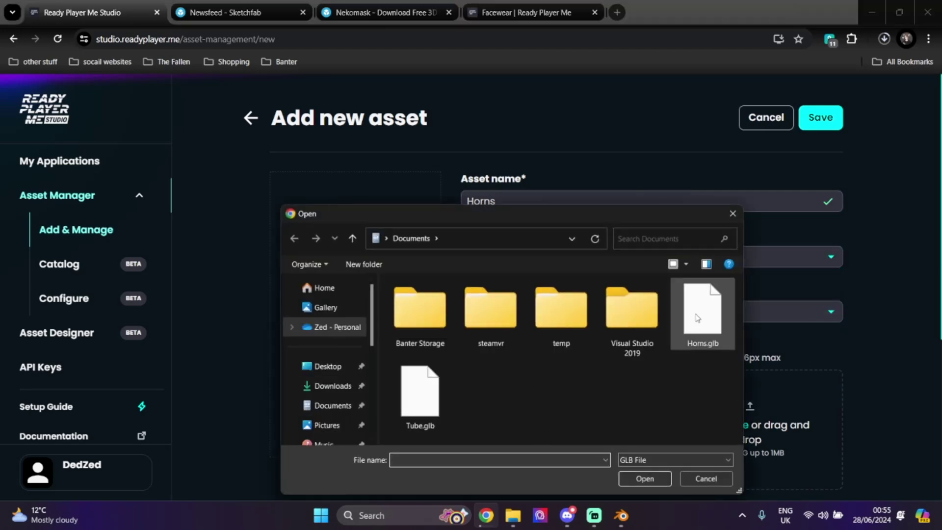
double_click(712, 334)
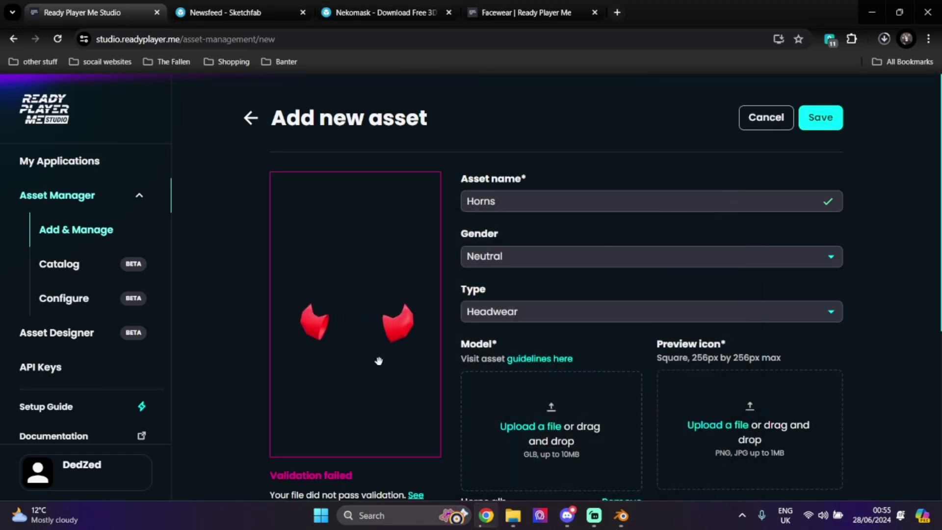
drag(361, 362, 372, 367)
scroll(904, 366, down, 3)
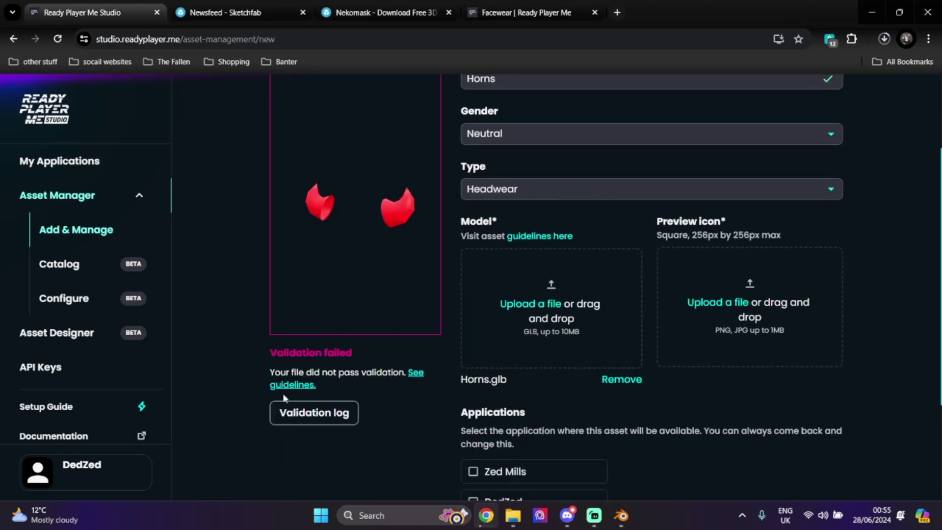
click(313, 410)
mouse_move(619, 515)
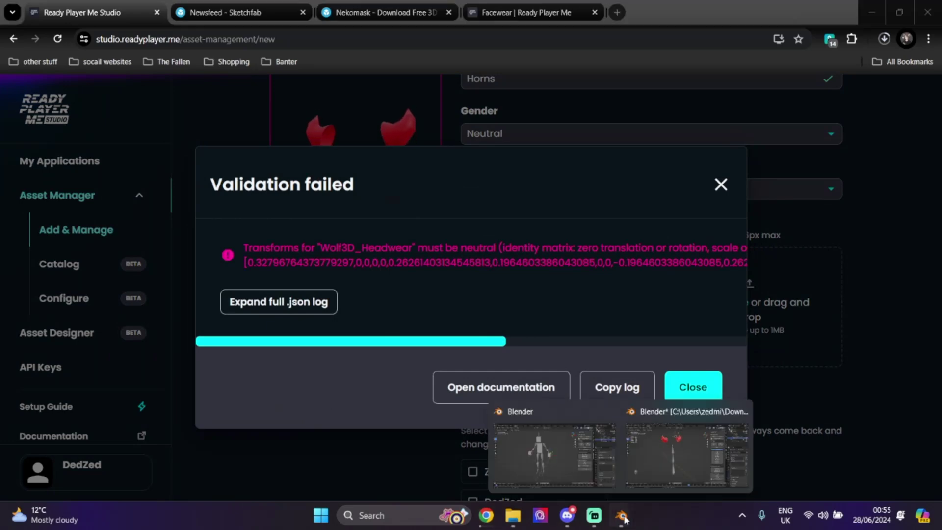
Switch to the Blender window with the horns and apply all transforms to the Wolf3D_Headwear mesh.
click(675, 467)
key(ctrl+a)
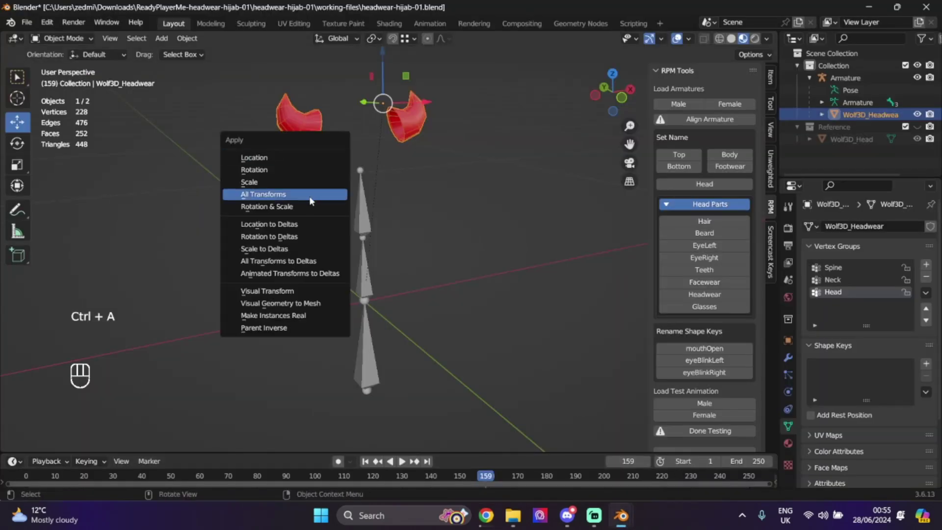
click(296, 195)
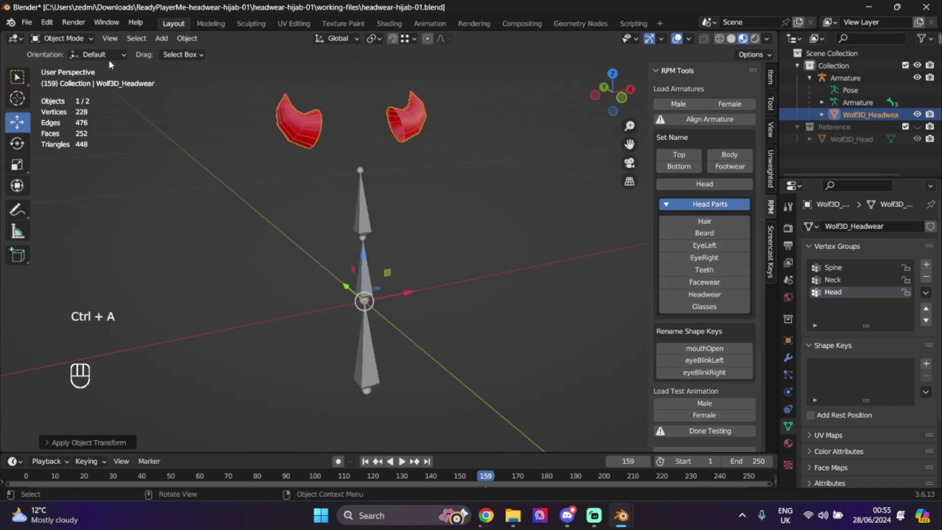
Export the corrected horns as glTF 2.0 again, overwriting Horns.glb in the Documents folder.
click(27, 23)
mouse_move(49, 210)
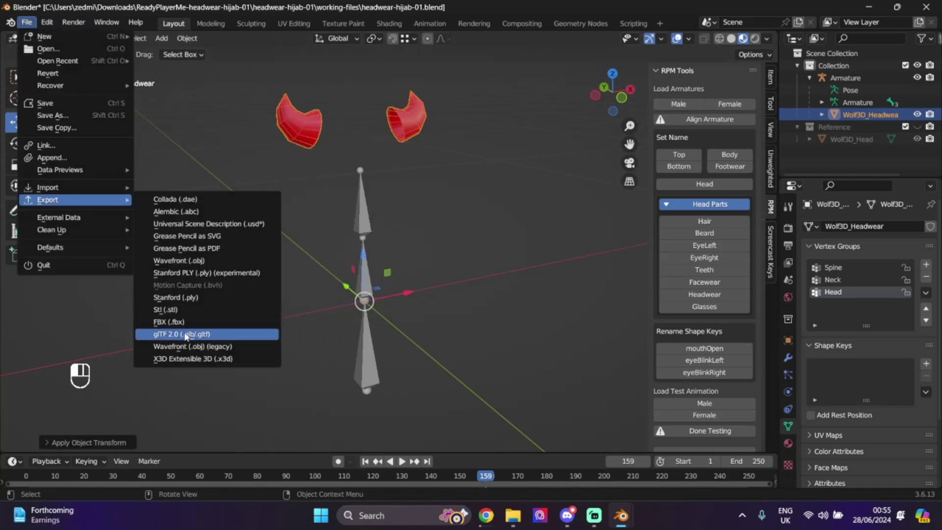
click(186, 330)
click(667, 419)
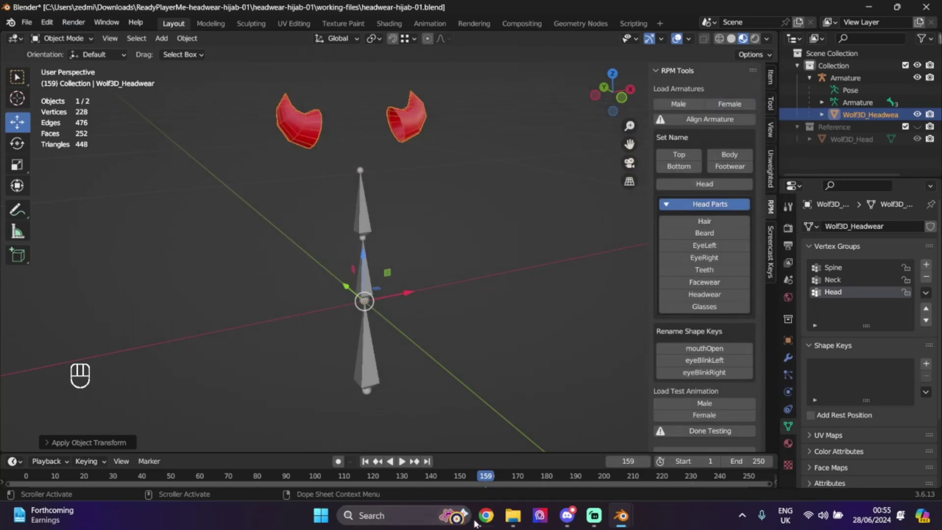
Return to Ready Player Me Studio, close the validation log and upload the new Horns.glb from the Documents folder as the model.
click(485, 451)
click(513, 515)
click(49, 219)
click(900, 12)
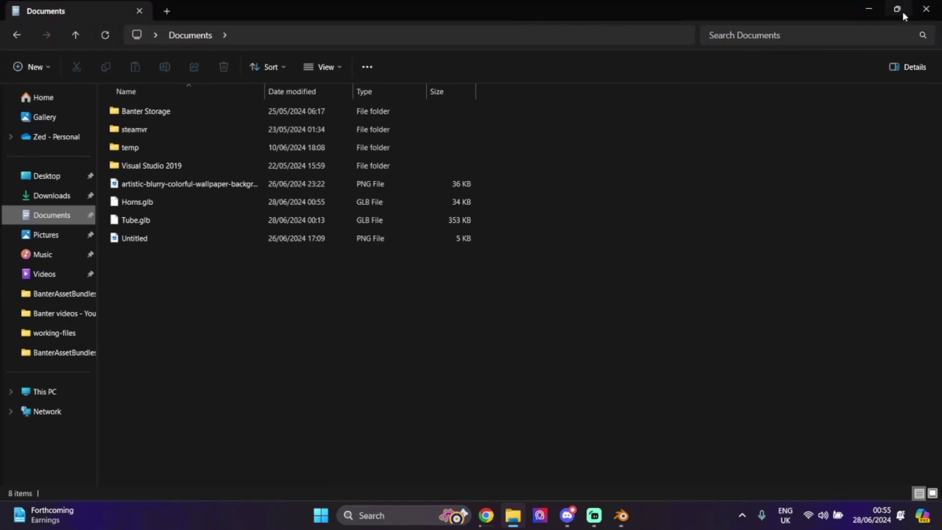
drag(587, 25, 564, 313)
click(721, 184)
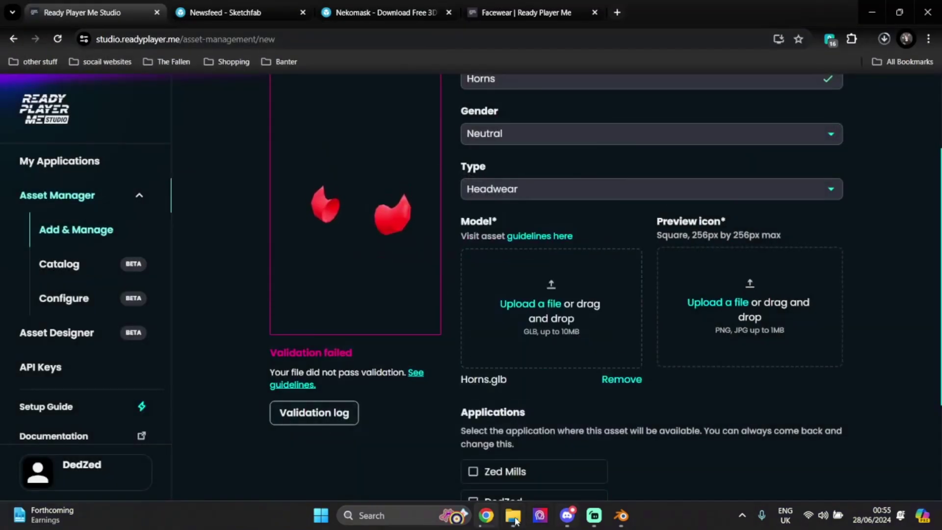
click(510, 521)
drag(121, 482, 543, 264)
Save an image of the horns from the model preview and upload download (3).png as the asset's preview icon.
scroll(316, 350, up, 1)
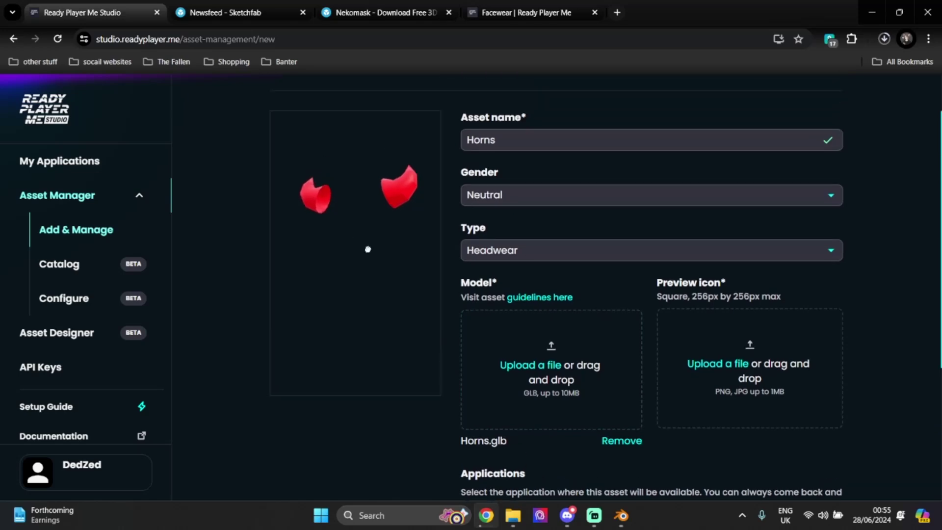
click(392, 273)
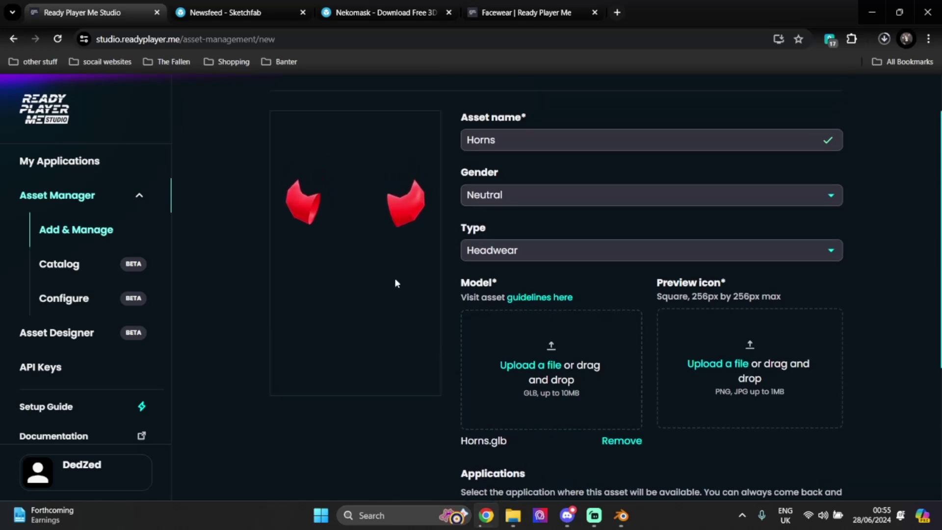
click(638, 479)
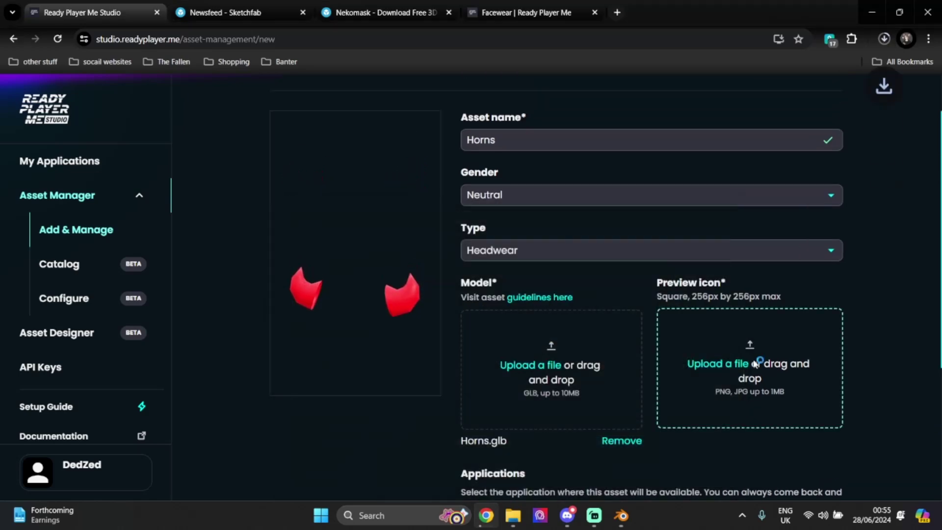
click(687, 392)
click(329, 385)
double_click(401, 320)
Make the Horns asset available in the application that shares the account's display name, and save the asset.
scroll(426, 400, down, 5)
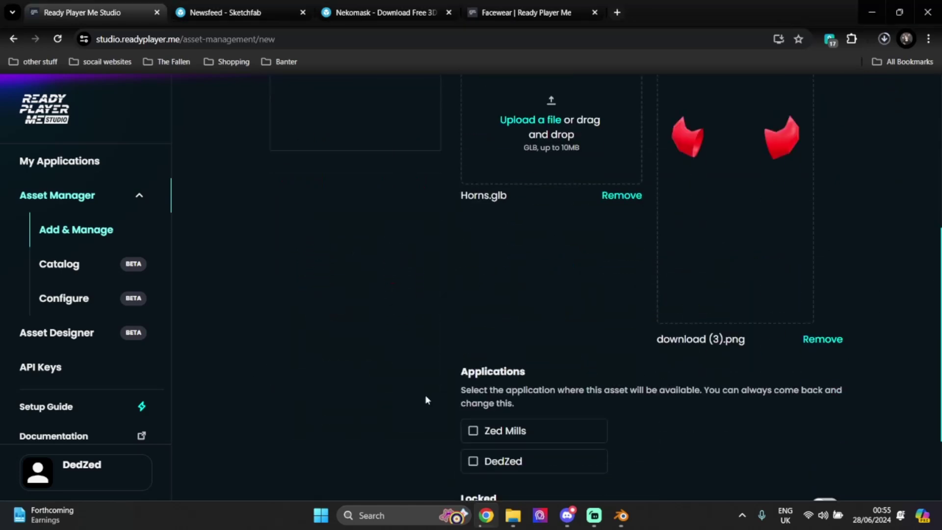
click(473, 460)
scroll(858, 181, up, 6)
click(811, 120)
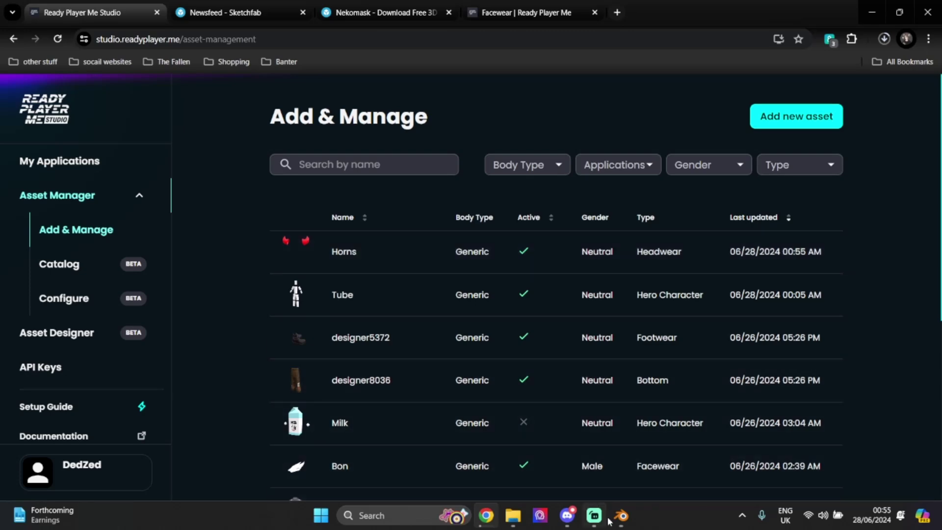
Switch back to the Blender horns scene, show the Reference collection's head and delete the Wolf3D_Headwear mesh.
mouse_move(621, 515)
click(633, 430)
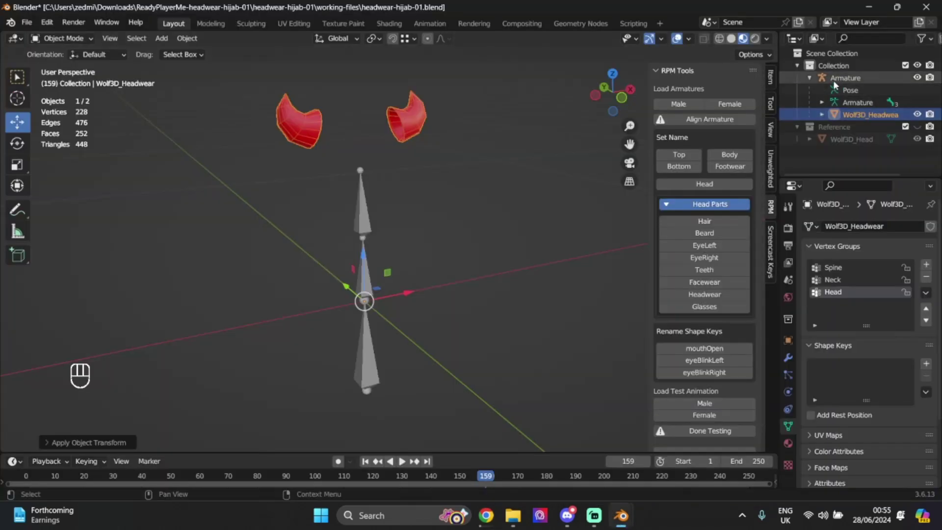
drag(621, 110, 599, 108)
click(917, 126)
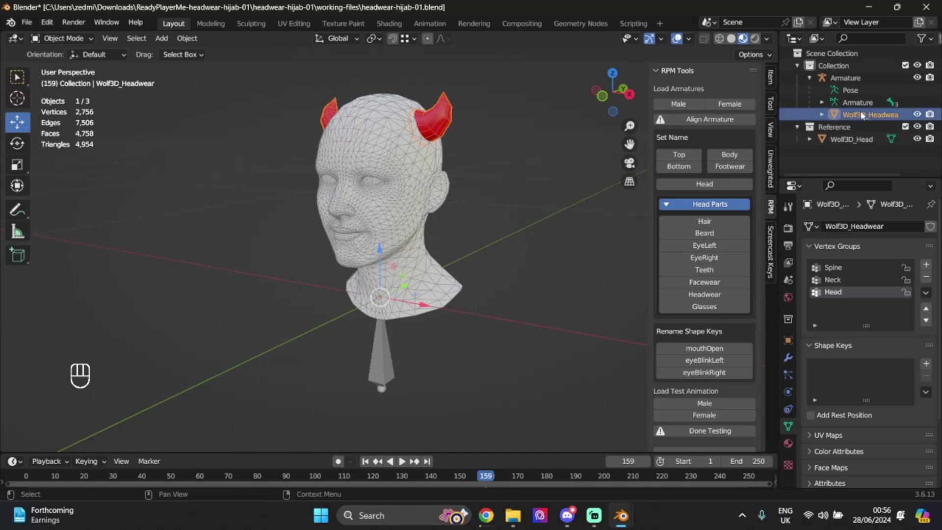
key(Delete)
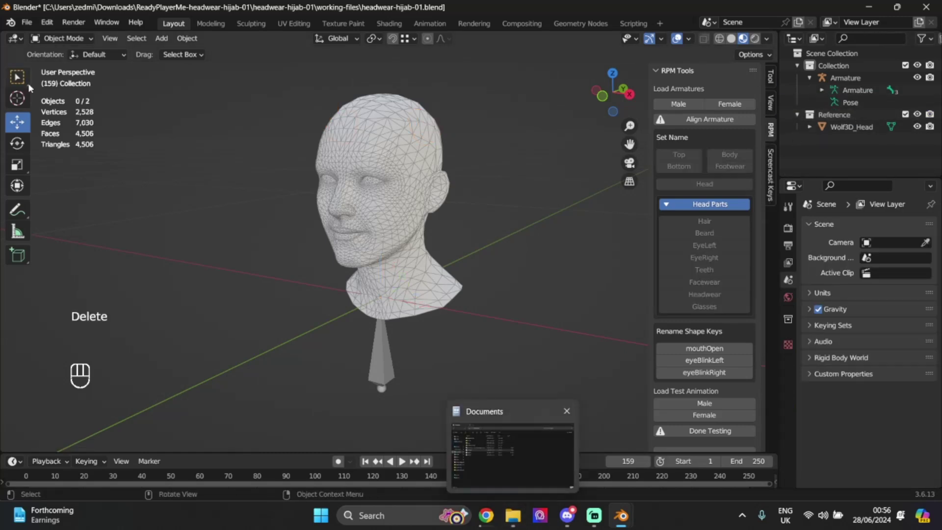
Start an FBX import and browse to the source folder inside Downloads\nekomask.
click(27, 22)
mouse_move(48, 187)
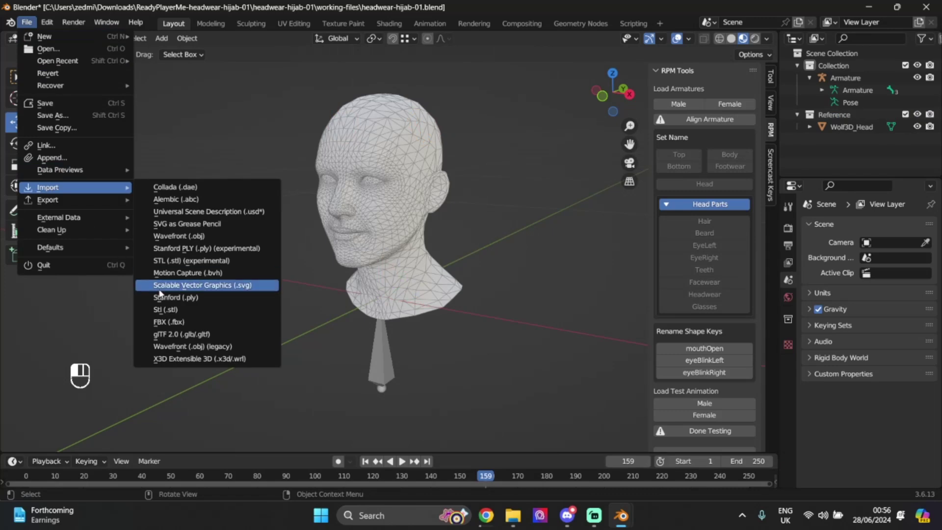
click(176, 325)
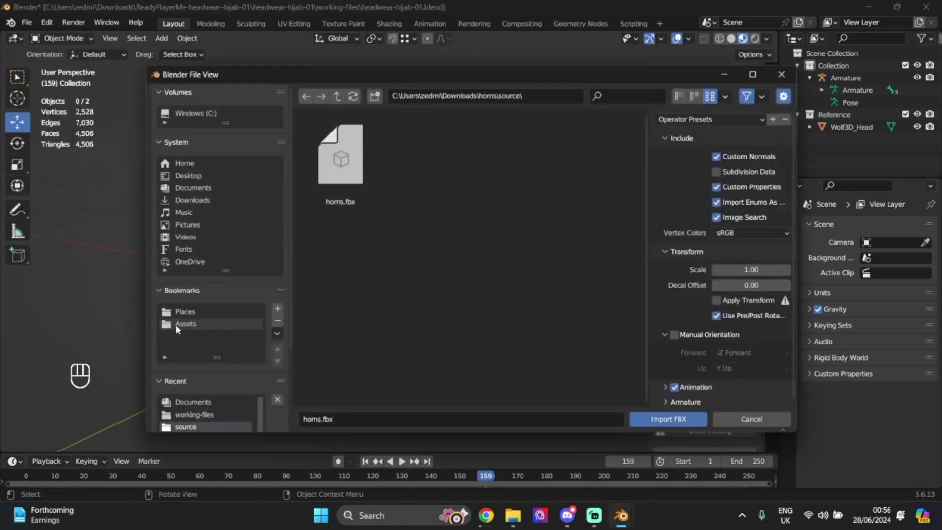
click(188, 201)
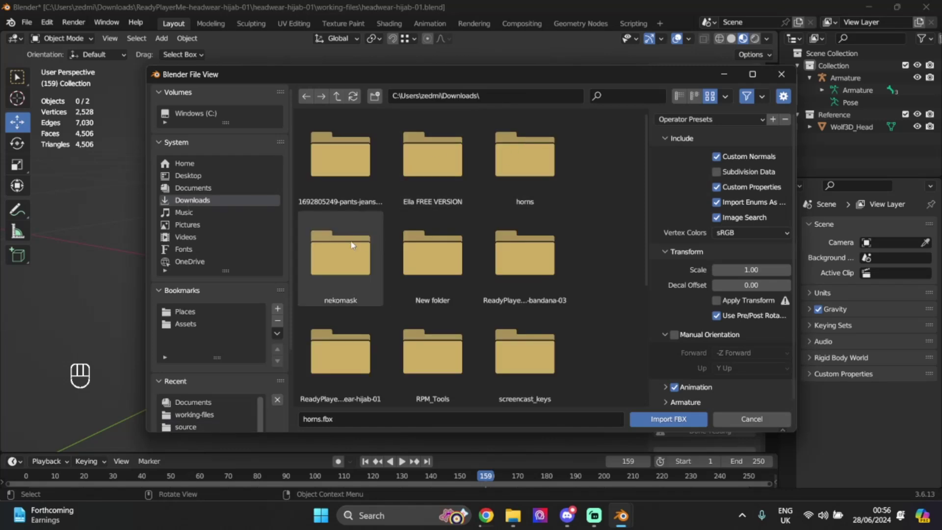
double_click(340, 255)
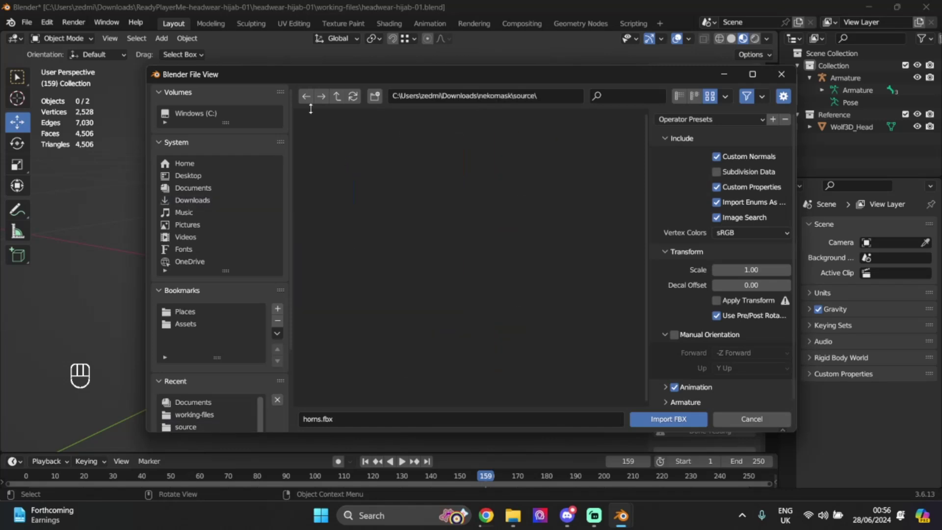
double_click(362, 156)
In File Explorer, extract the zipped Nekomask archive in Downloads\nekomask\source into its own Nekomask folder.
click(516, 519)
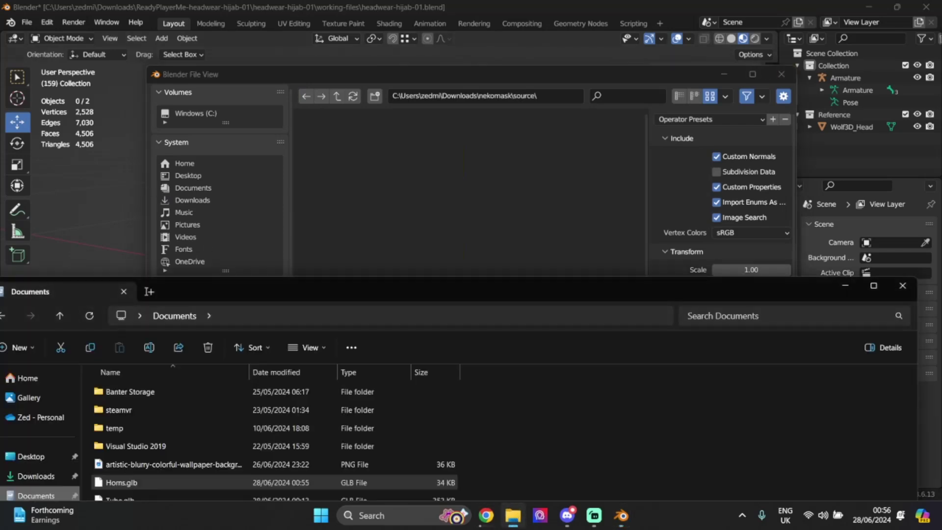
drag(311, 284, 400, 145)
click(112, 332)
double_click(833, 269)
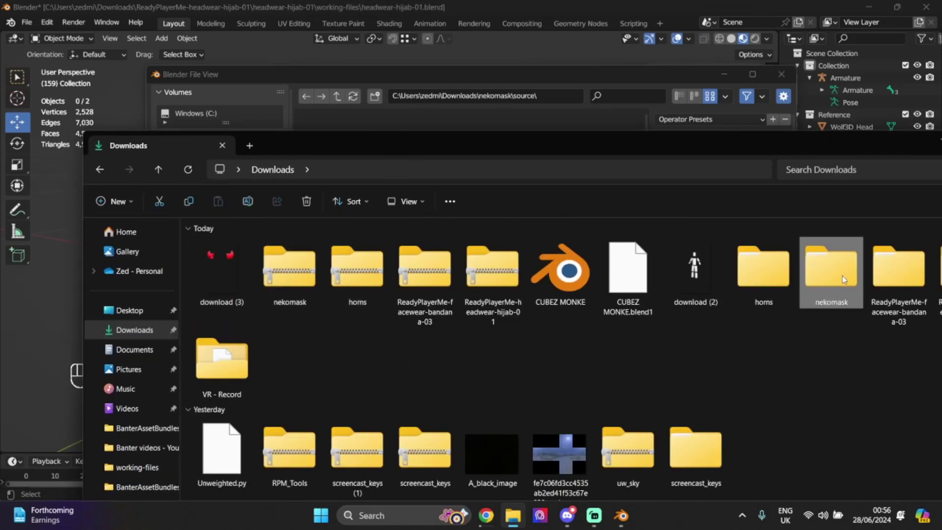
double_click(227, 260)
right_click(227, 261)
click(265, 257)
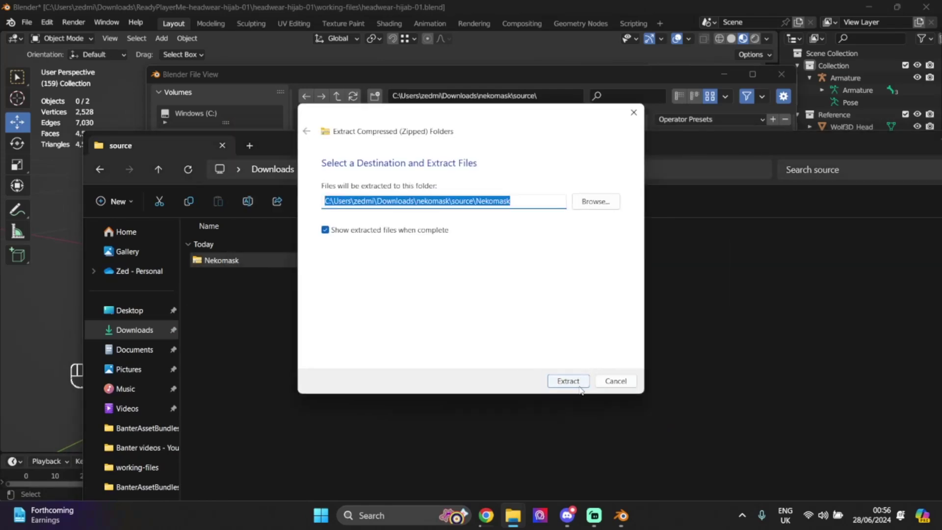
click(568, 379)
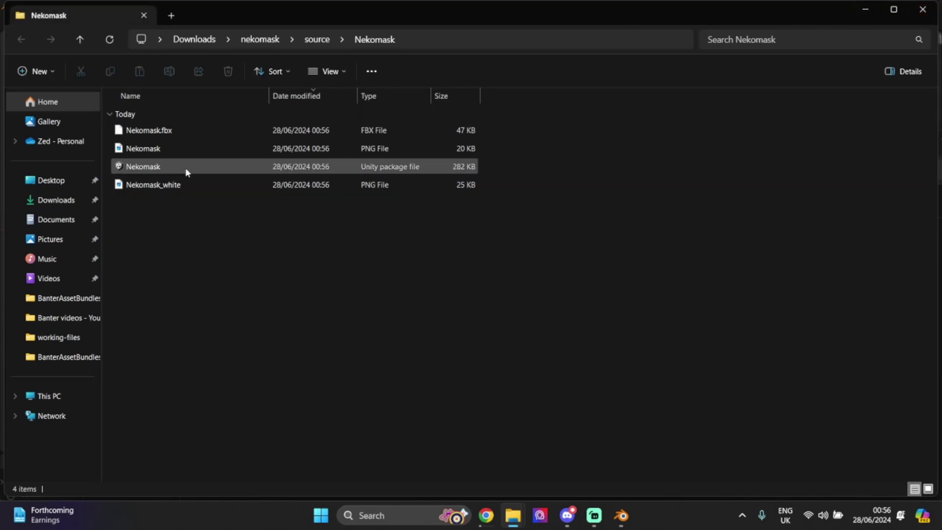
click(923, 10)
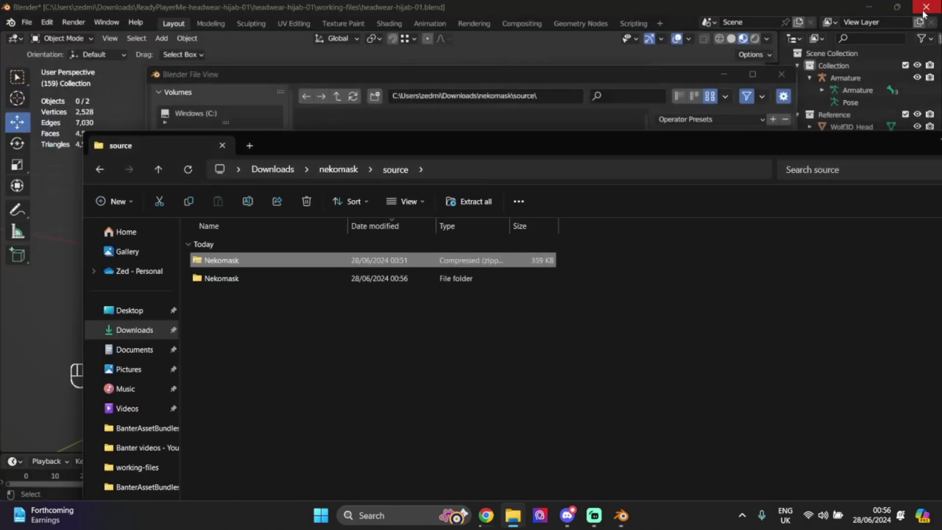
Refresh the Blender import browser, open the extracted Nekomask folder and import Nekomask.fbx.
click(419, 119)
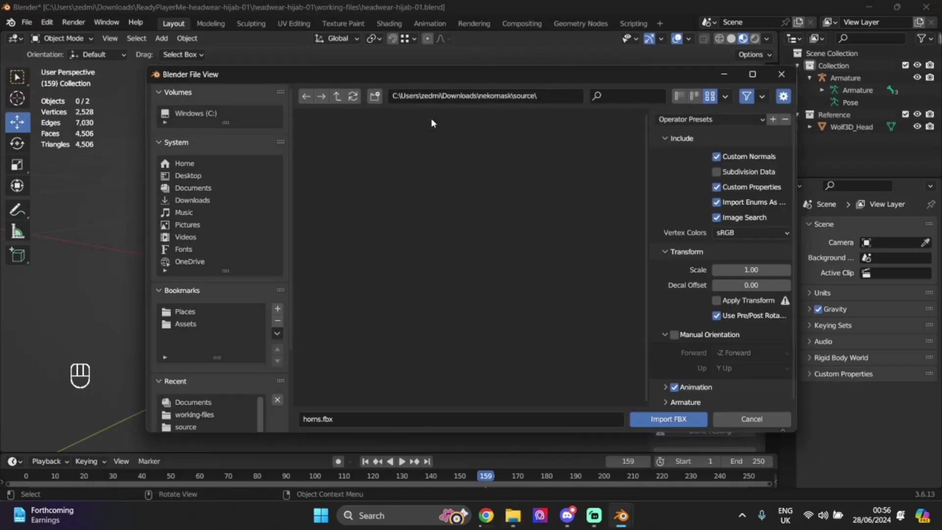
click(351, 100)
double_click(356, 168)
double_click(356, 169)
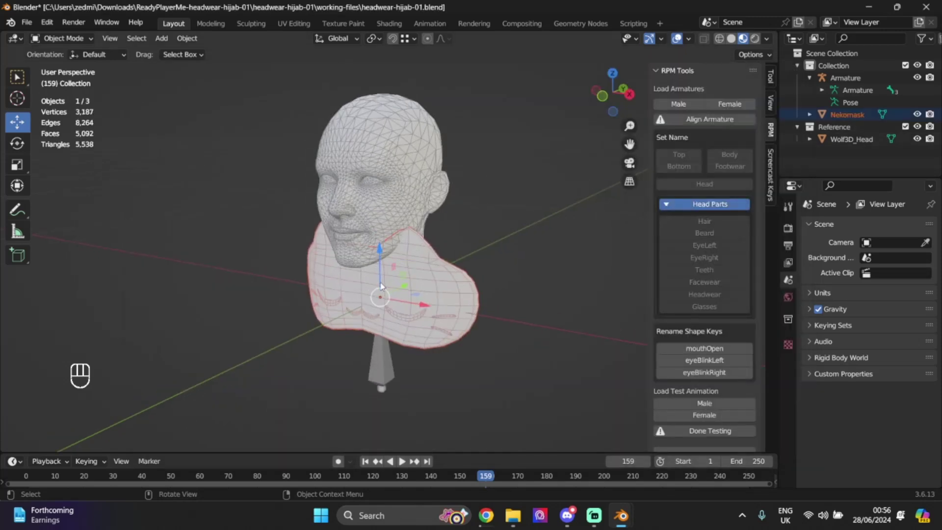
Raise the Nekomask to the reference head's eye level and scale it down to about the width of the face.
drag(374, 258, 387, 143)
mouse_move(604, 98)
mouse_down()
mouse_move(586, 100)
mouse_move(606, 97)
mouse_up()
click(17, 166)
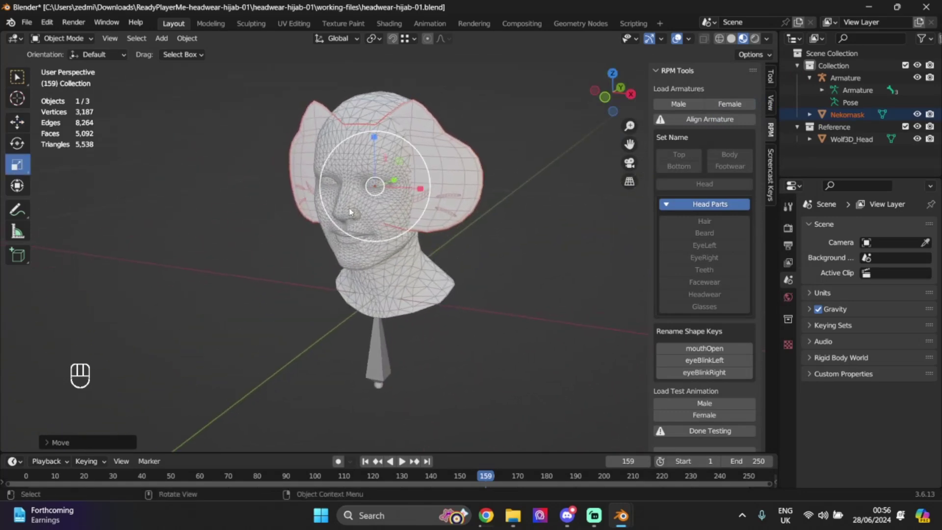
key(s)
click(360, 201)
Move the Nekomask forward and adjust its height so it sits over the reference head's eyes, then deselect it.
click(16, 121)
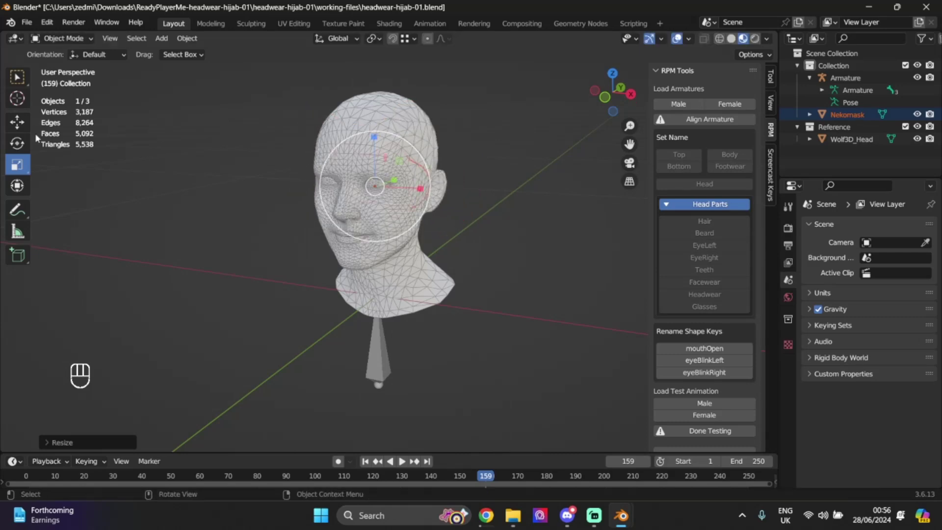
drag(615, 102, 390, 186)
drag(347, 140, 347, 145)
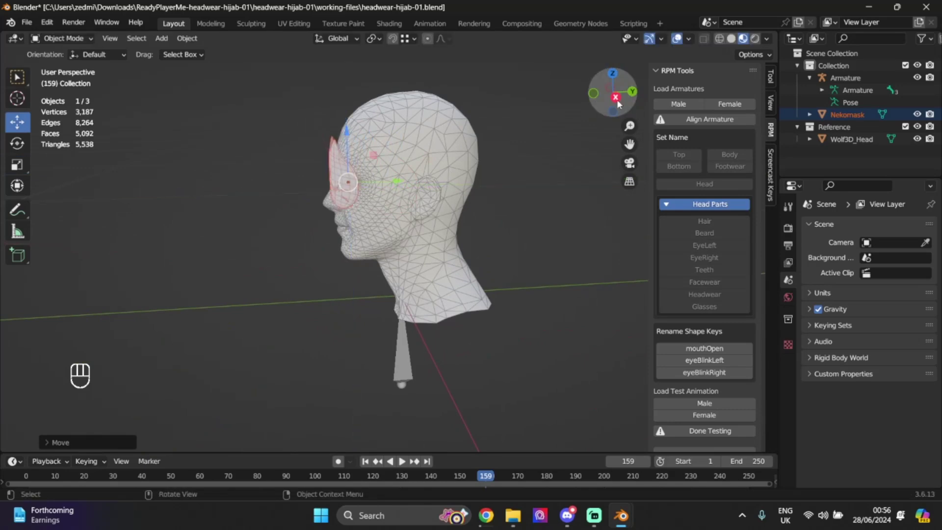
mouse_move(618, 103)
mouse_down()
mouse_move(626, 93)
mouse_move(599, 93)
mouse_move(623, 93)
mouse_up()
click(497, 197)
drag(607, 108, 54, 129)
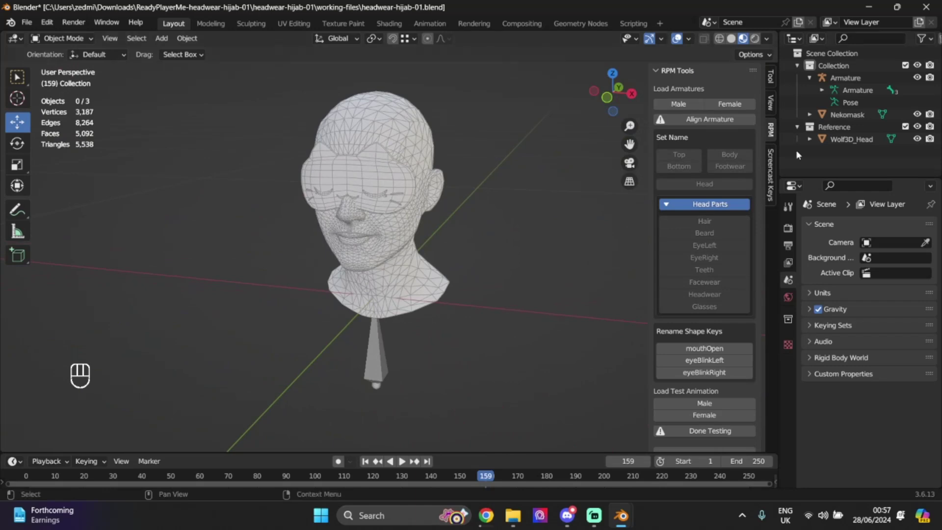
Open the Nekomask's material settings, view the Nekomask PNG texture in its extracted folder and return to Blender.
click(847, 114)
click(788, 441)
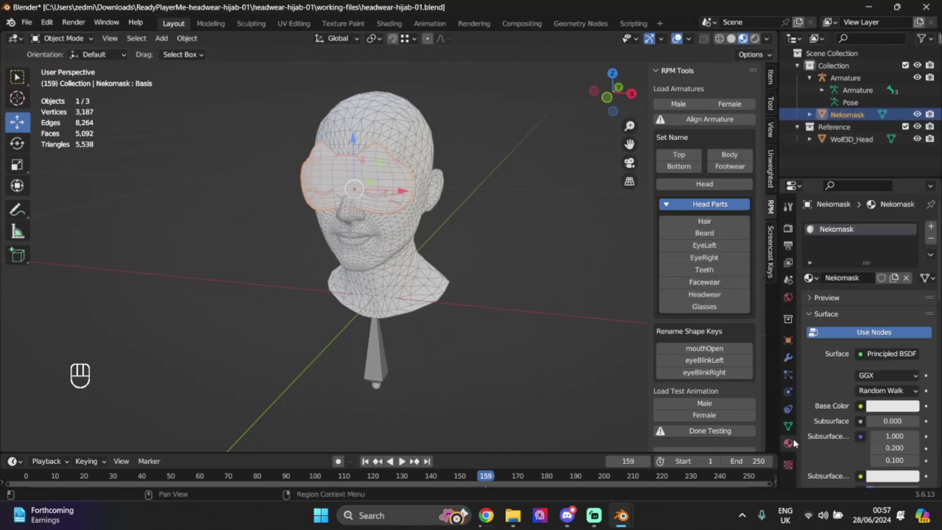
click(513, 515)
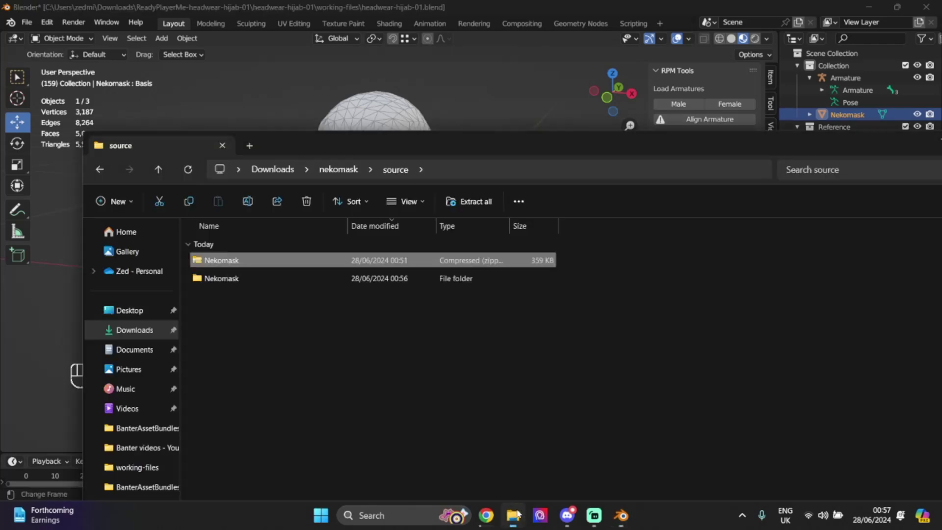
double_click(227, 276)
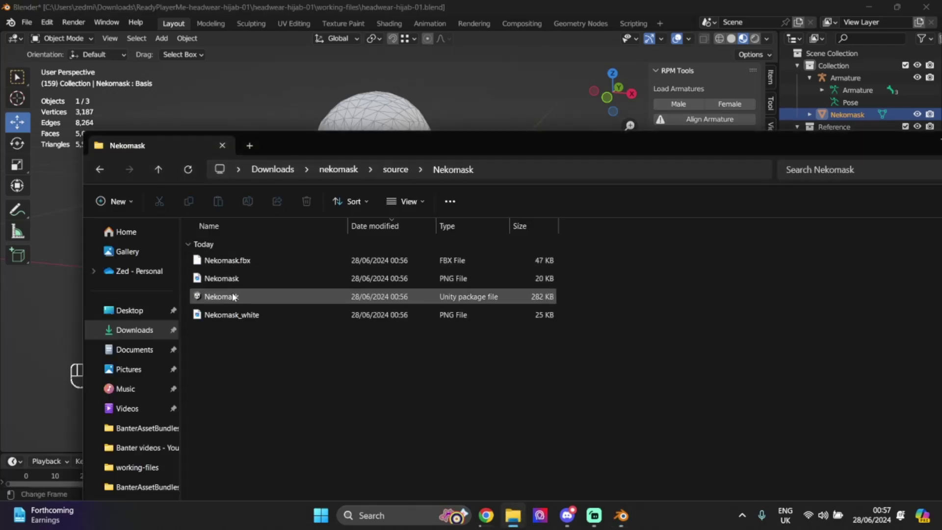
click(235, 282)
double_click(236, 283)
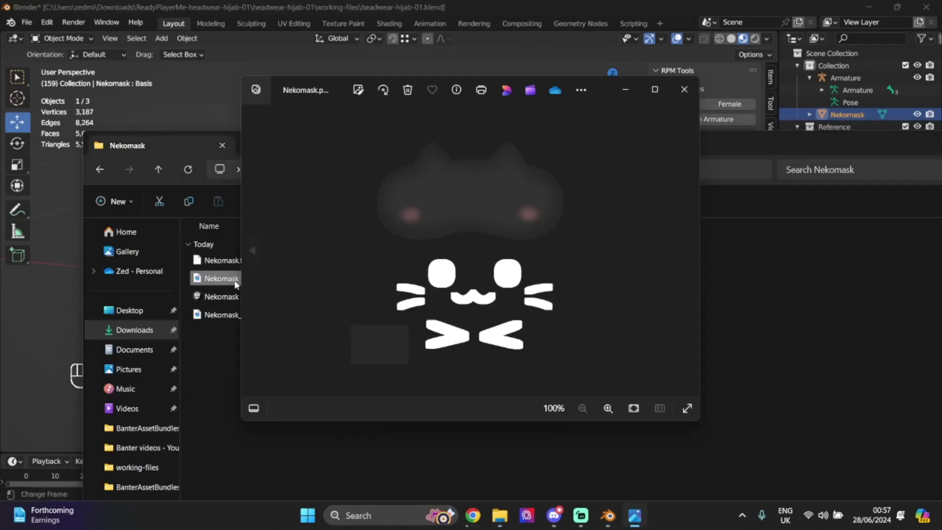
click(683, 90)
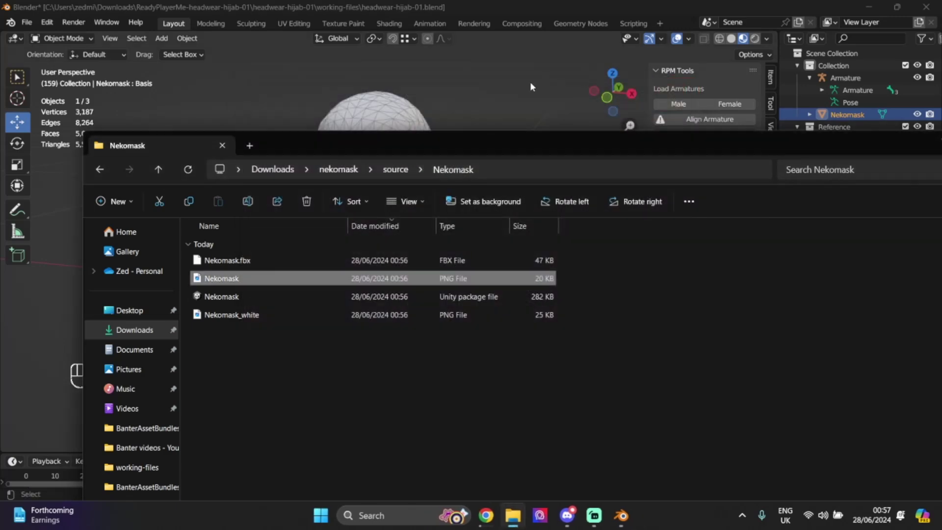
click(530, 81)
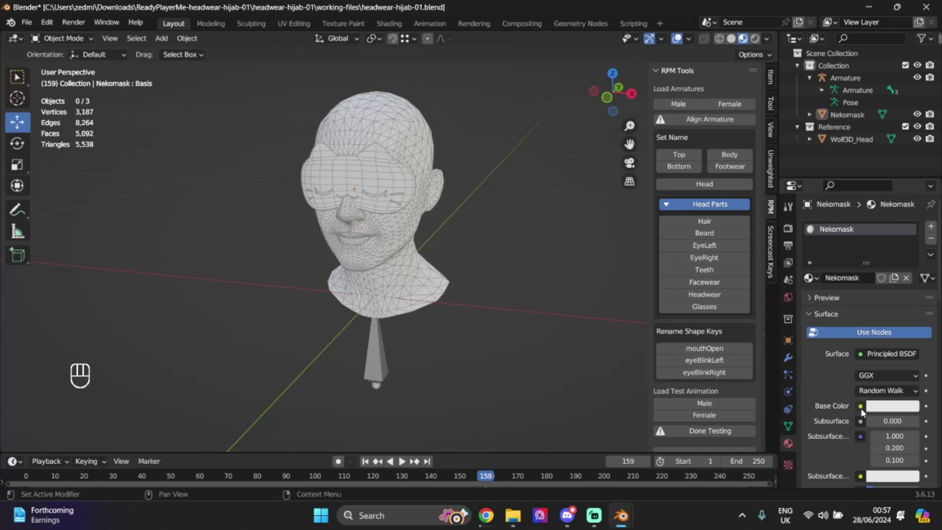
Give the Nekomask material's base color an image texture using a new blank black 1024 x 1024 px image.
click(372, 175)
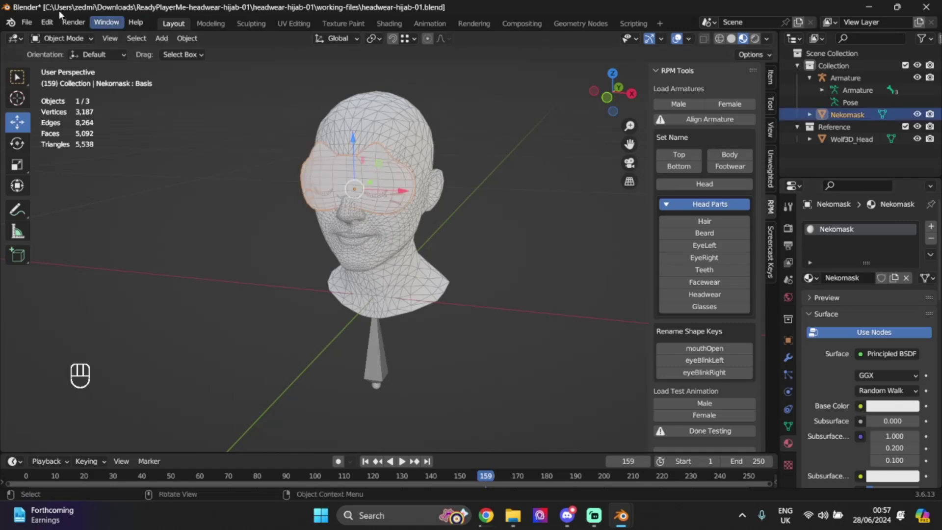
click(71, 39)
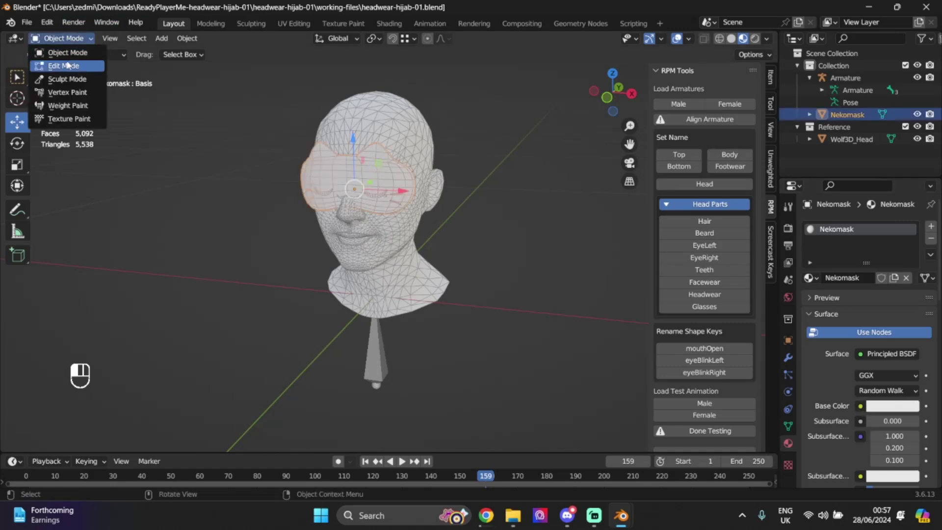
click(861, 406)
click(584, 304)
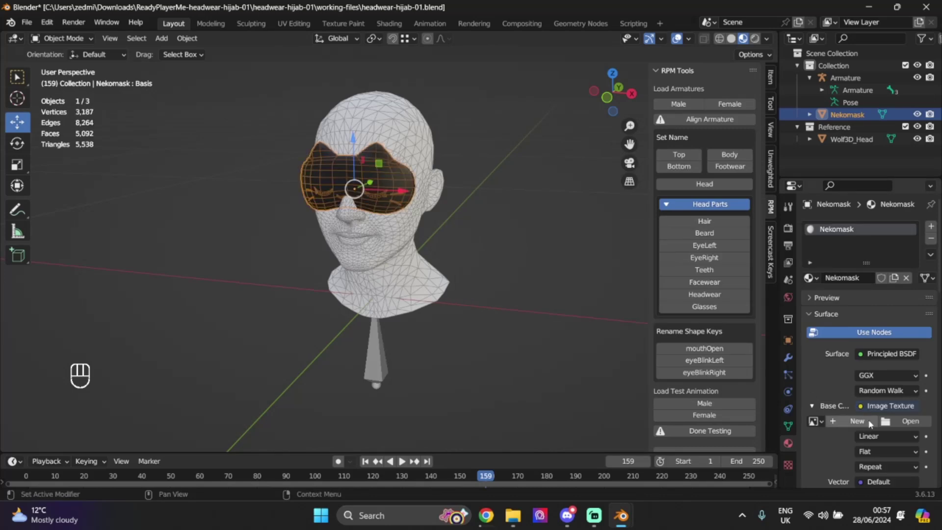
click(850, 422)
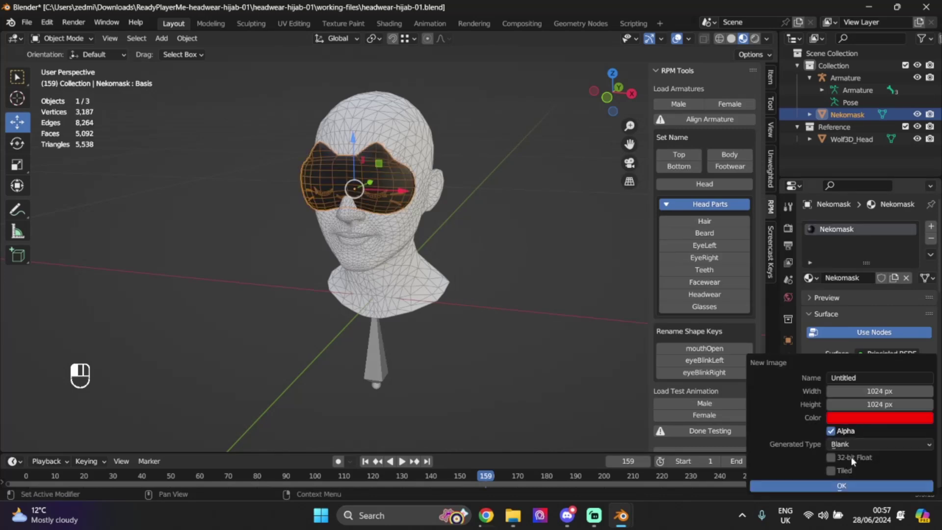
click(844, 416)
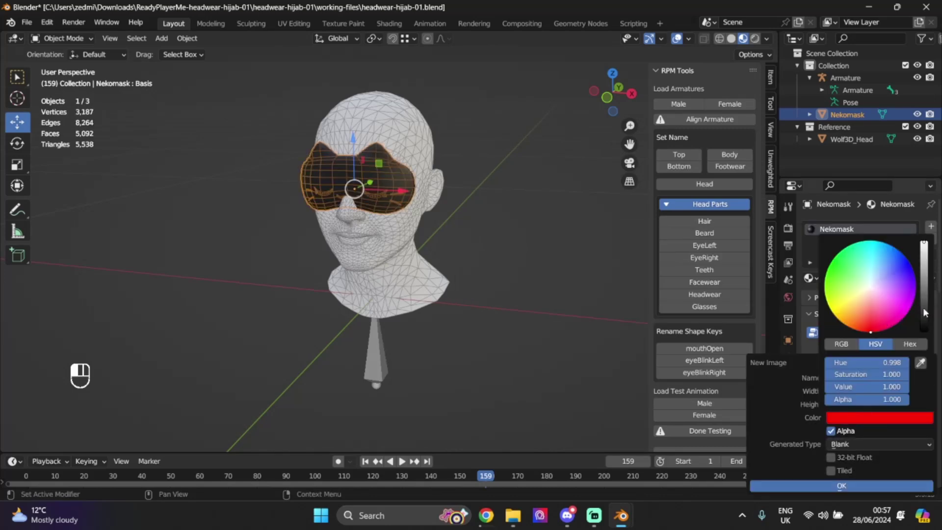
drag(924, 312, 924, 331)
click(842, 484)
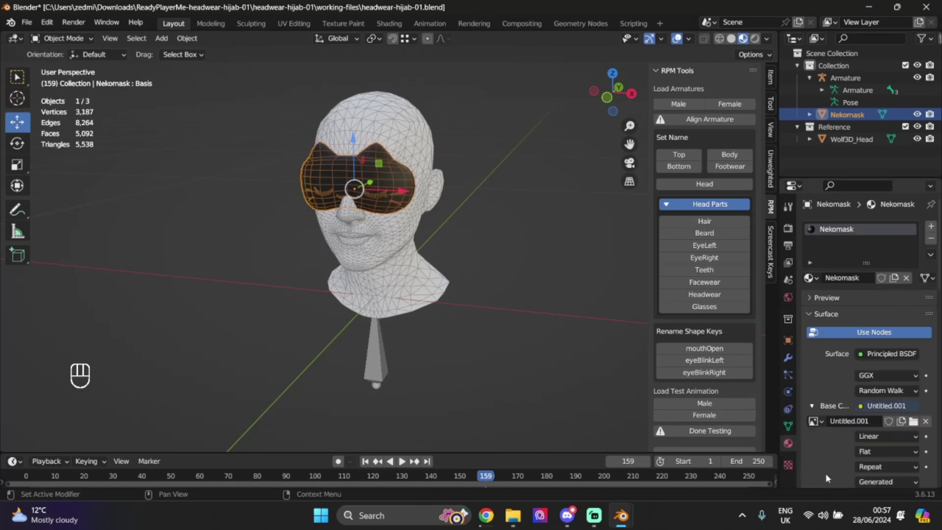
In texture painting, set the brush to magenta (hue 0.857, full saturation) and paint the upper-right corner of the black image.
click(343, 24)
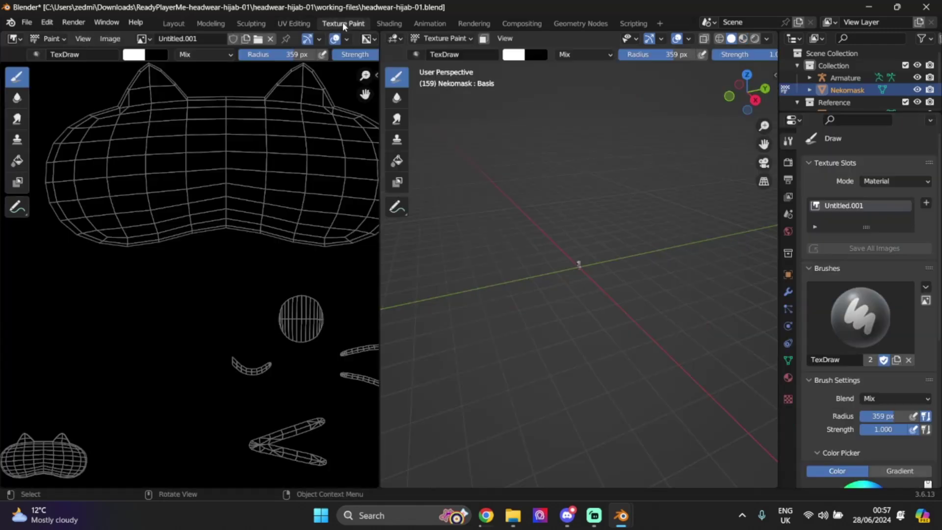
scroll(287, 255, up, 1)
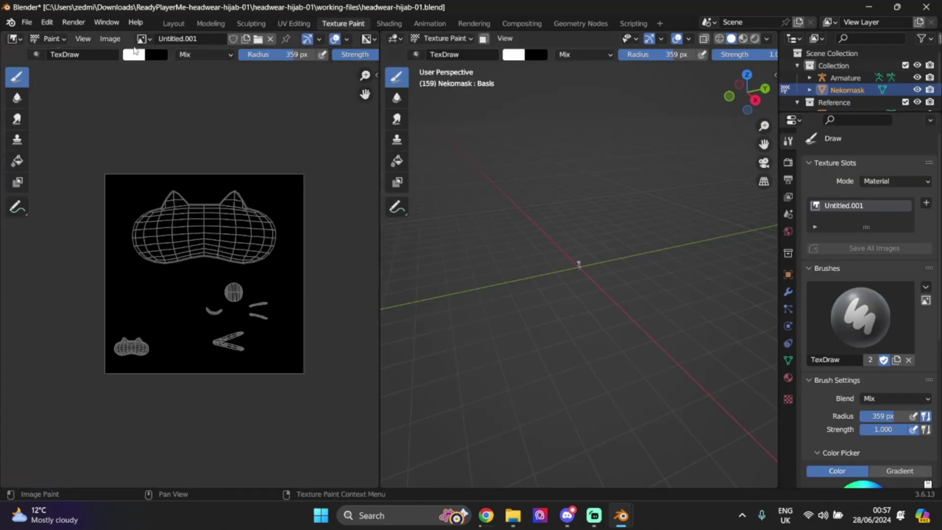
click(133, 54)
drag(182, 123, 210, 141)
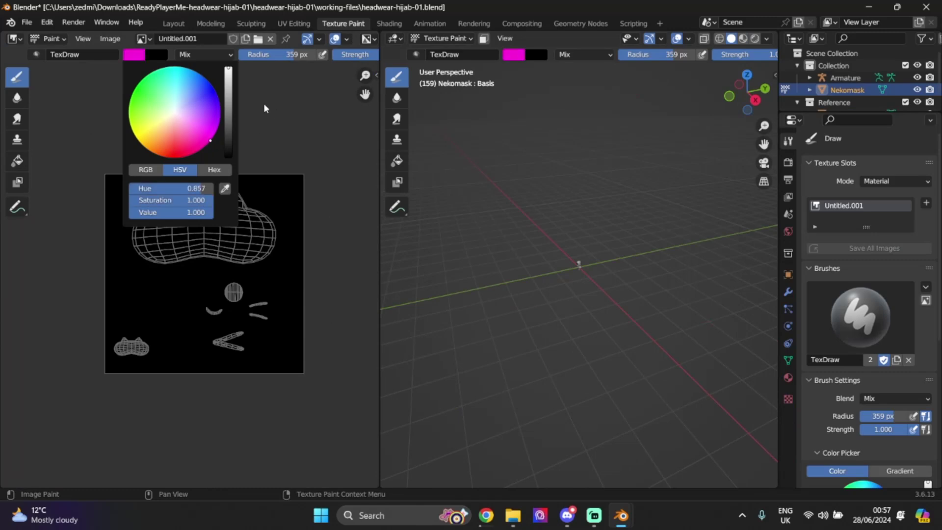
drag(315, 158, 319, 194)
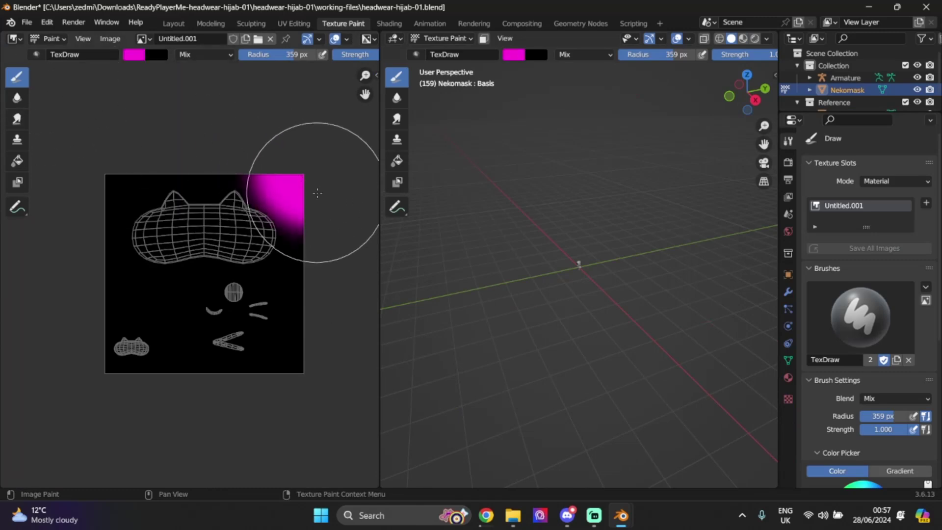
Enter mesh editing on the Nekomask and select the linked geometry of both eyes, the mouth and one side's two whiskers.
click(176, 24)
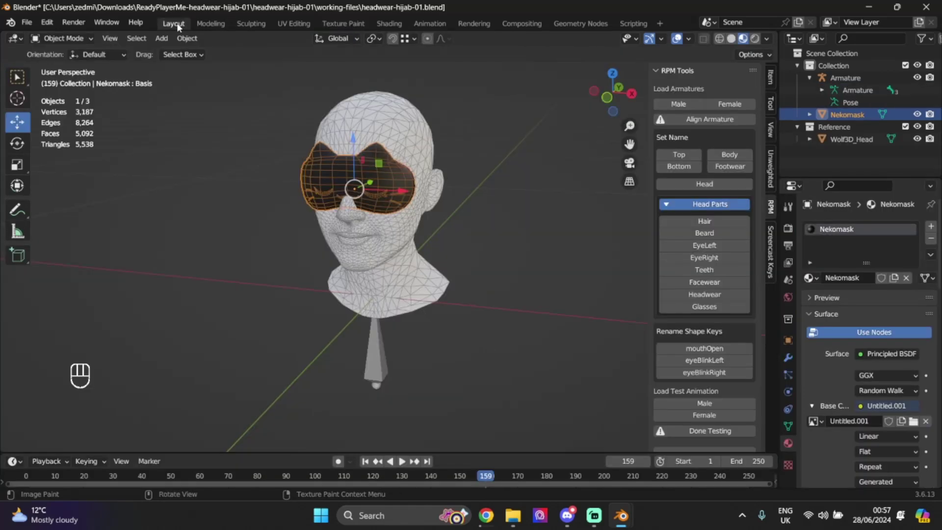
click(62, 38)
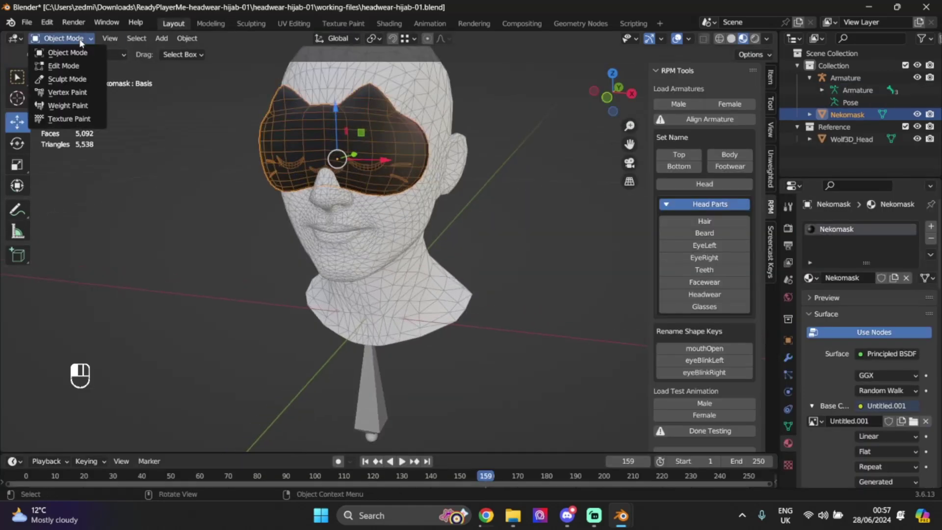
click(54, 63)
scroll(587, 239, up, 3)
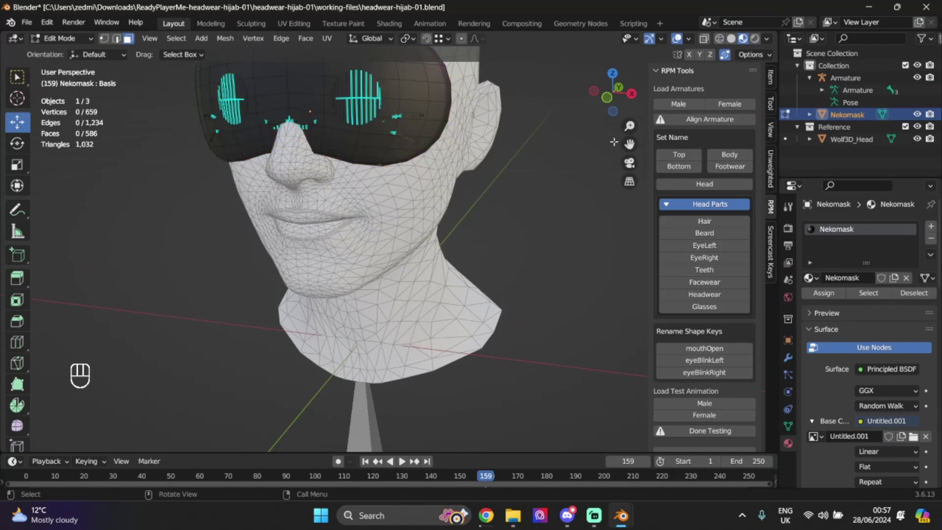
scroll(619, 142, up, 4)
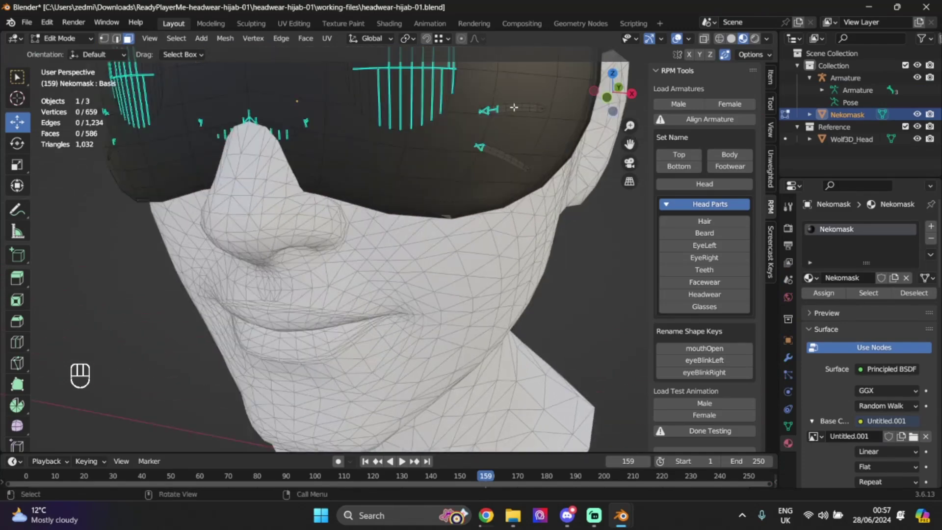
key(l)
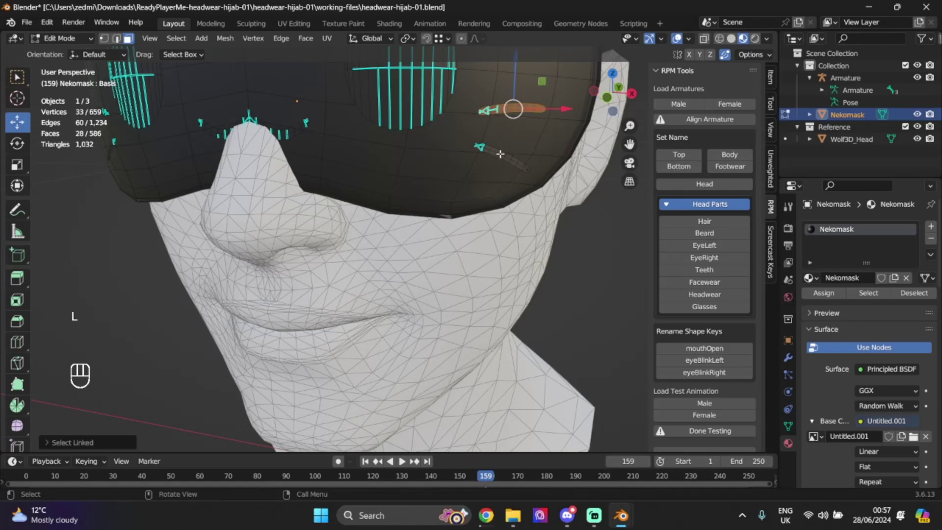
key(l)
key(l)
key(l)
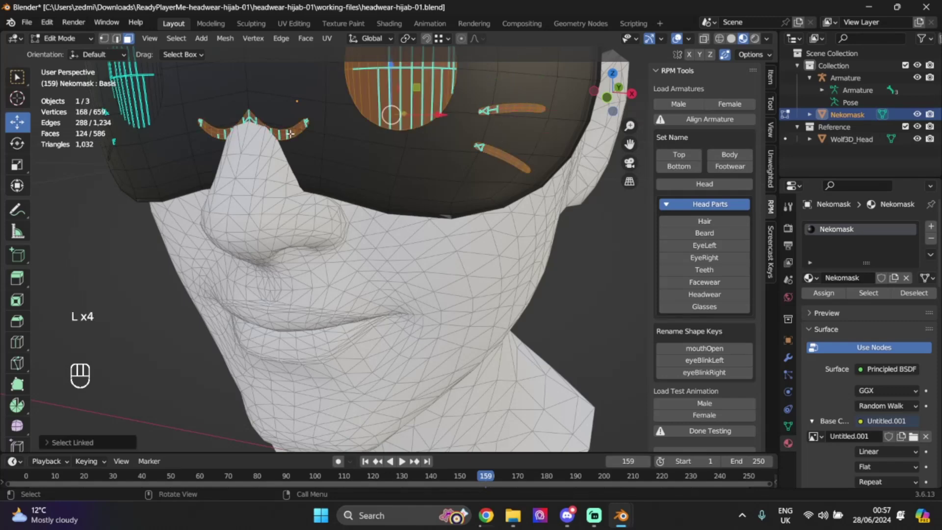
key(l)
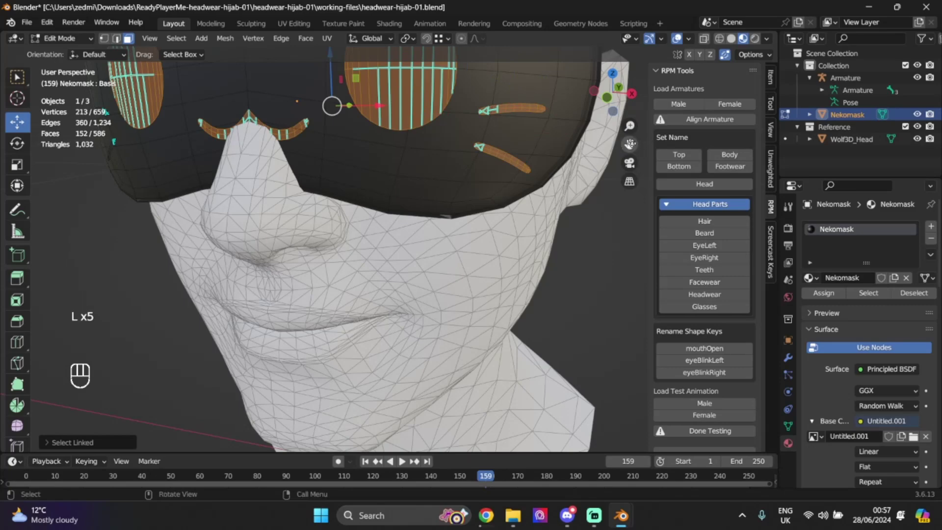
Add the two whiskers on the other side of the Nekomask to the linked-geometry selection.
drag(629, 144, 873, 265)
drag(372, 221, 387, 192)
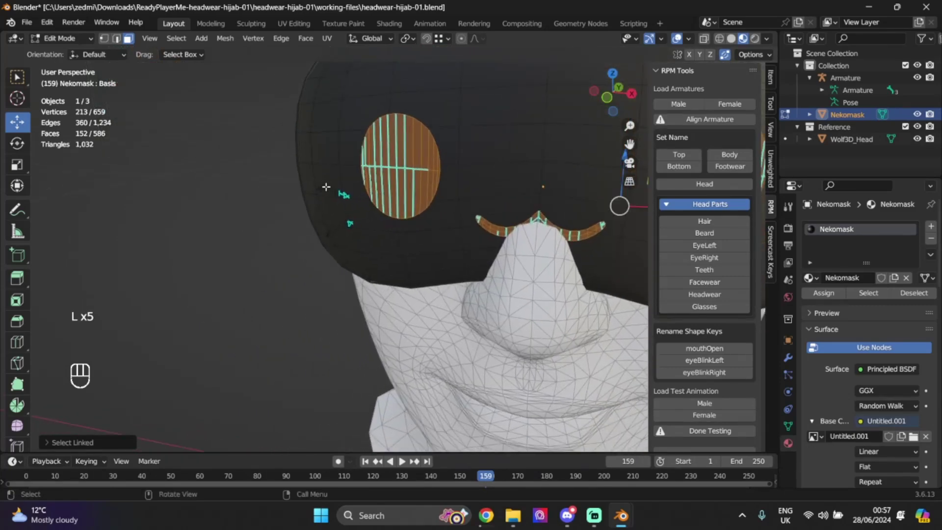
key(l)
key(l)
scroll(377, 230, down, 5)
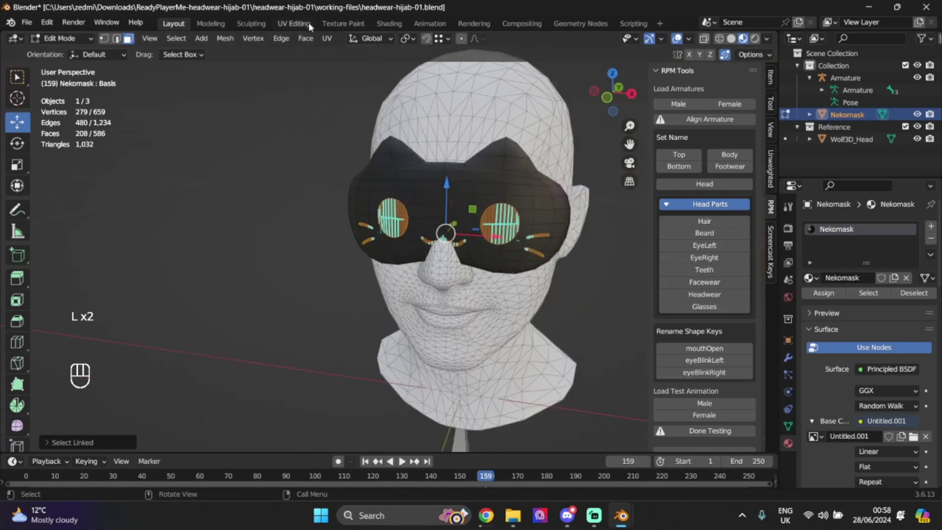
Select the UVs of the eyes, mouth and whiskers in the UV editing workspace and scale them down to a smaller cluster.
click(331, 24)
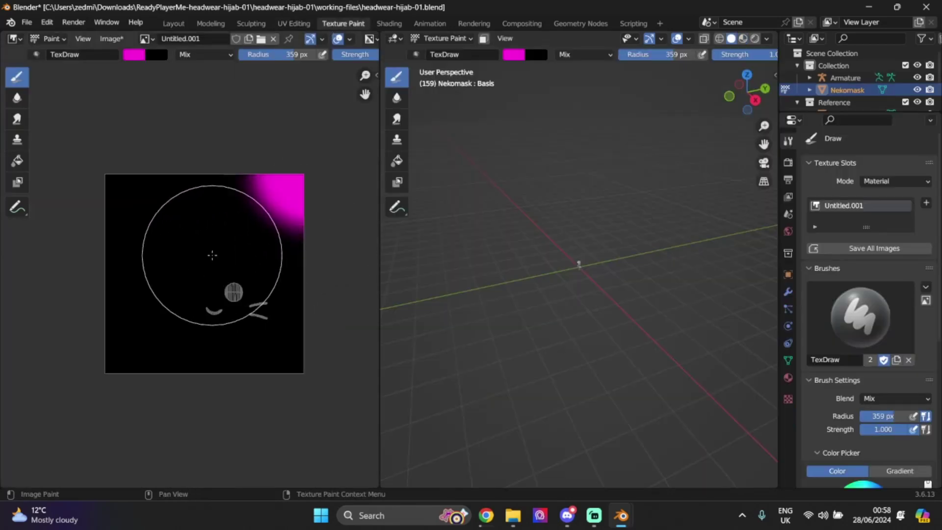
scroll(212, 254, up, 1)
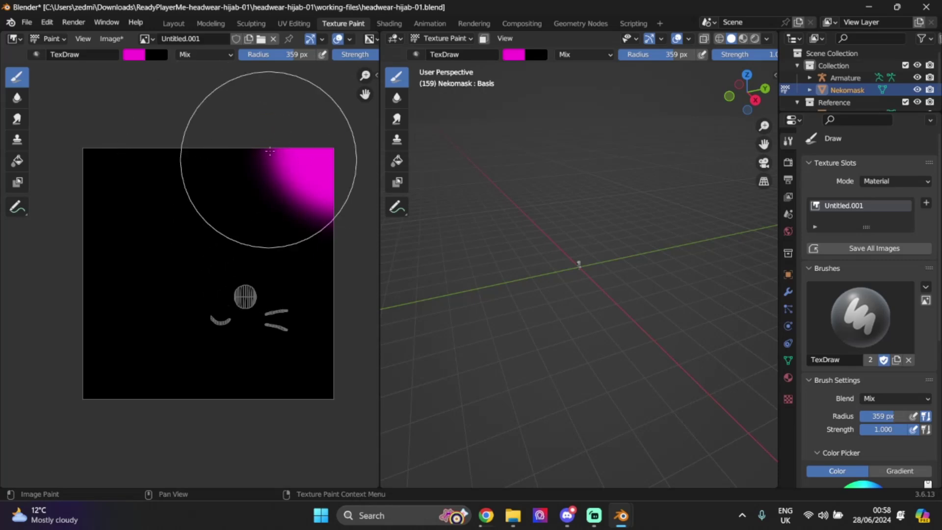
click(294, 24)
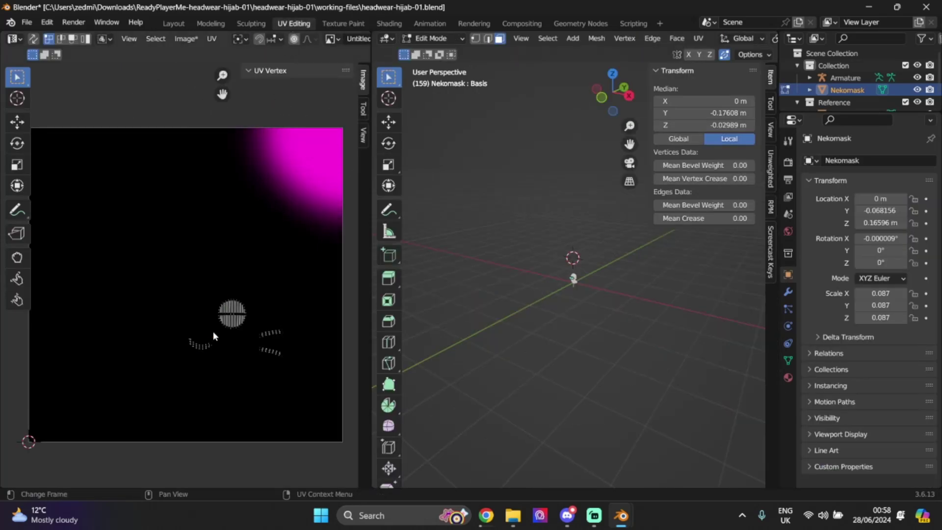
click(15, 122)
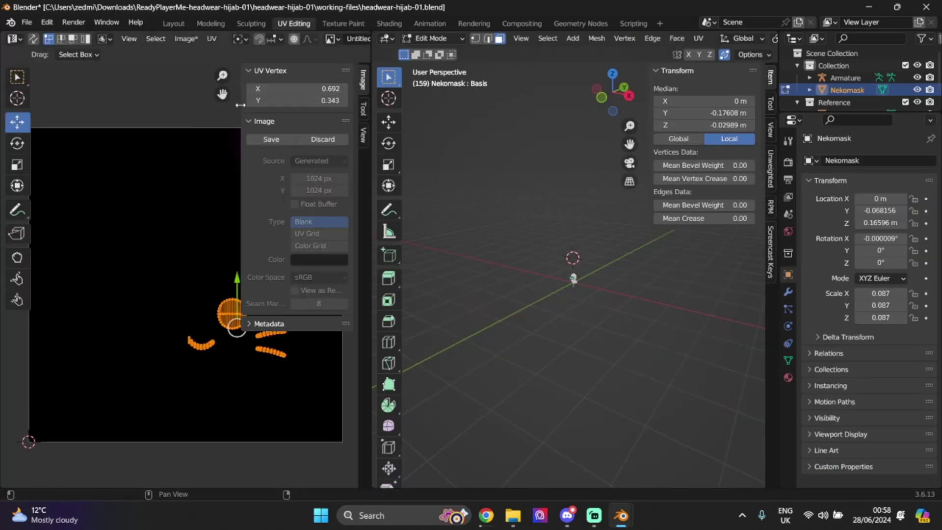
drag(240, 105, 346, 106)
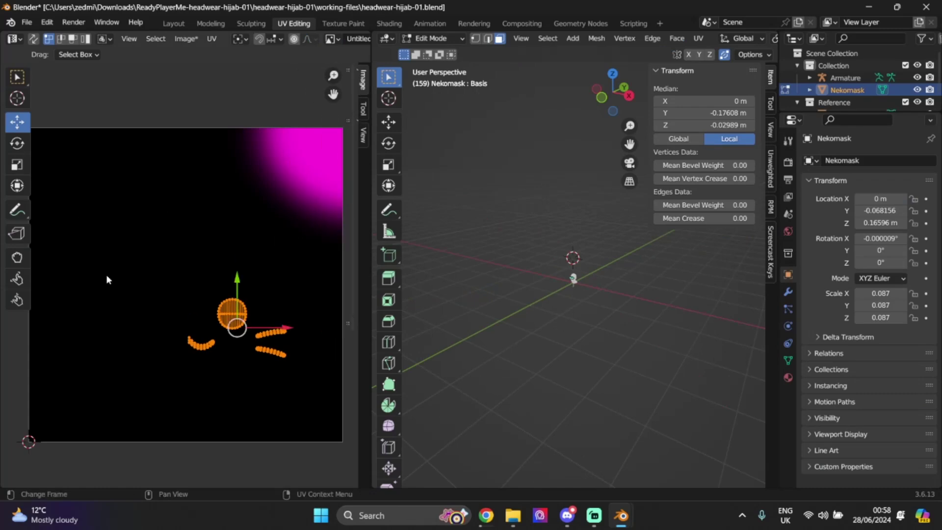
click(17, 165)
drag(210, 372, 222, 352)
Move the scaled UVs onto the magenta corner of the image and return to the Layout workspace.
click(22, 124)
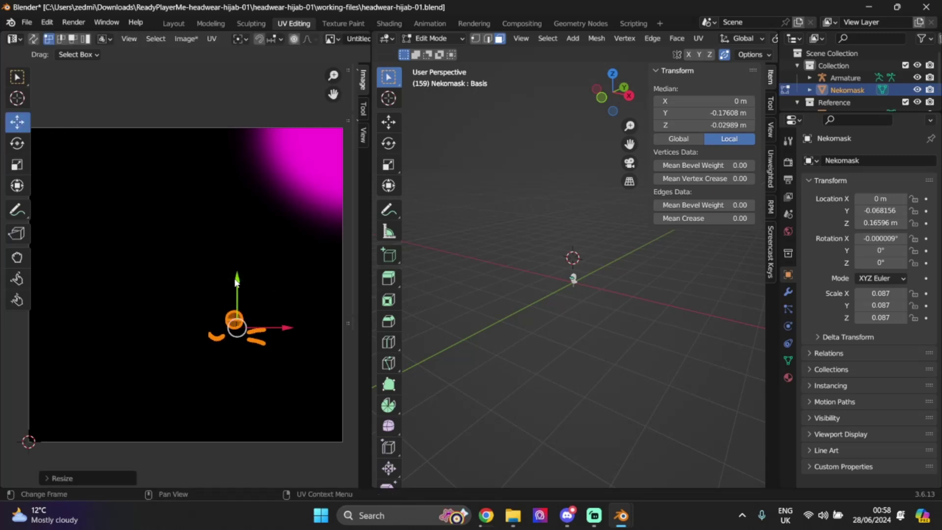
drag(236, 281, 229, 118)
drag(275, 160, 335, 169)
click(178, 24)
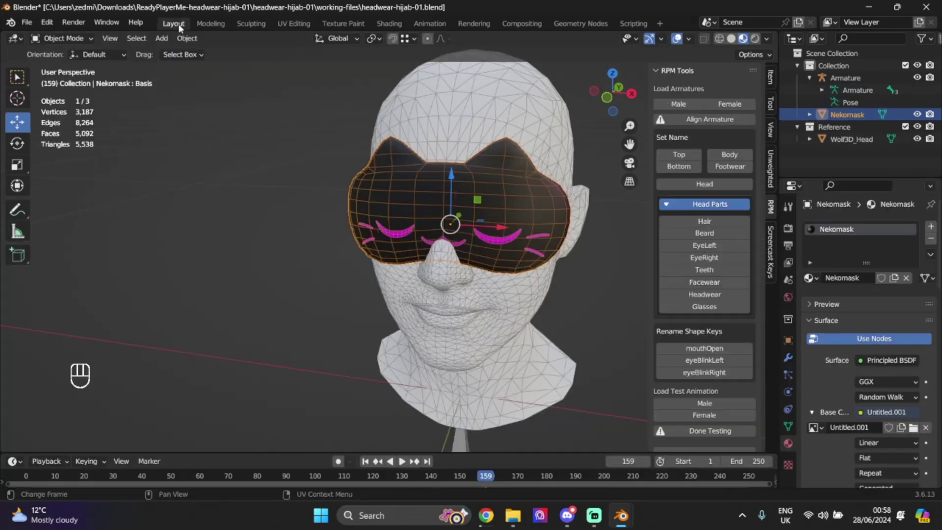
Select the Nekomask together with the Armature and parent the mask to it with an armature deform.
click(580, 345)
mouse_move(610, 96)
mouse_down()
mouse_move(550, 97)
mouse_move(628, 98)
mouse_up()
click(526, 194)
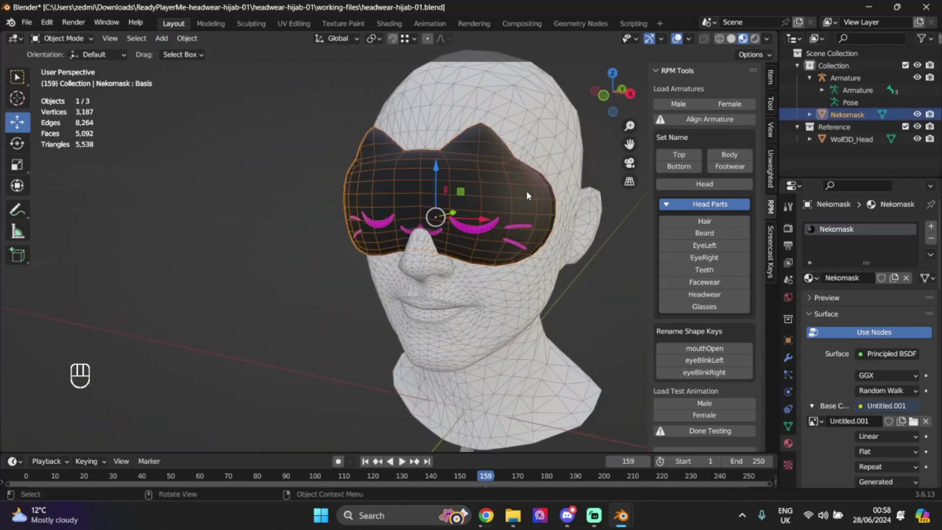
ctrl+click(846, 77)
click(187, 38)
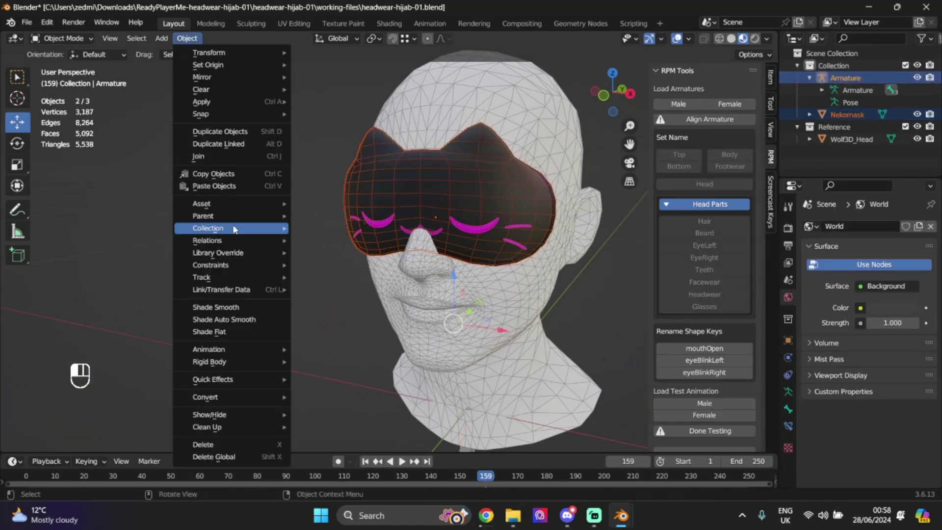
mouse_move(226, 217)
click(356, 254)
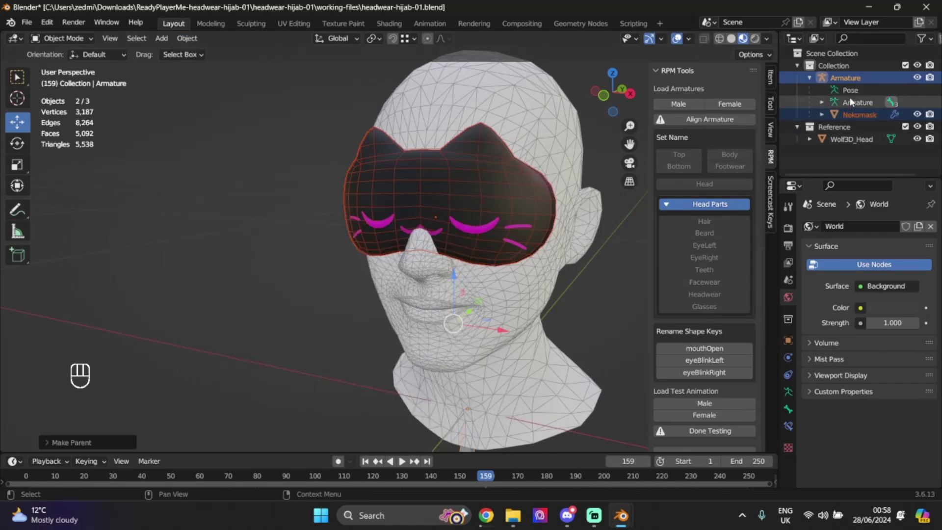
Make the Nekomask active, switch to Weight Paint, hide the Reference collection and paint the whole mask at weight 1.000 for the Head bone.
ctrl+click(860, 116)
ctrl+click(861, 118)
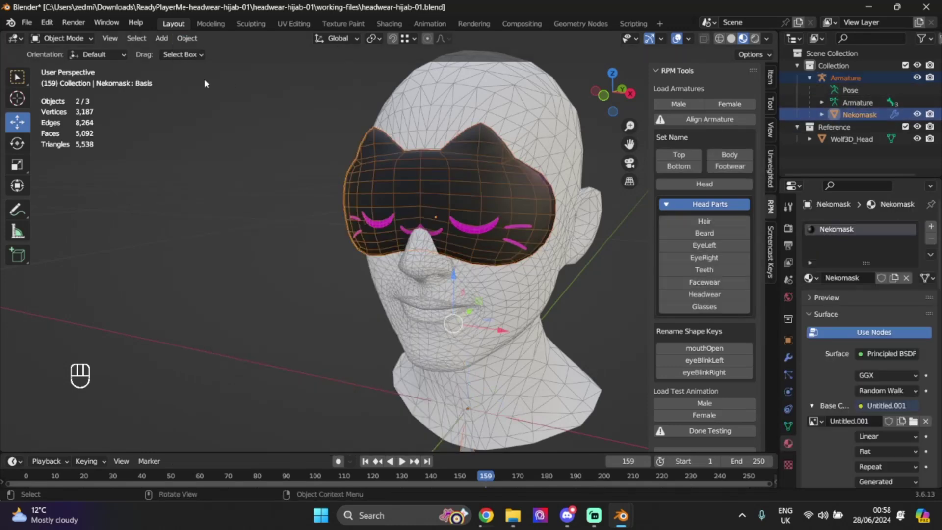
click(63, 38)
click(73, 106)
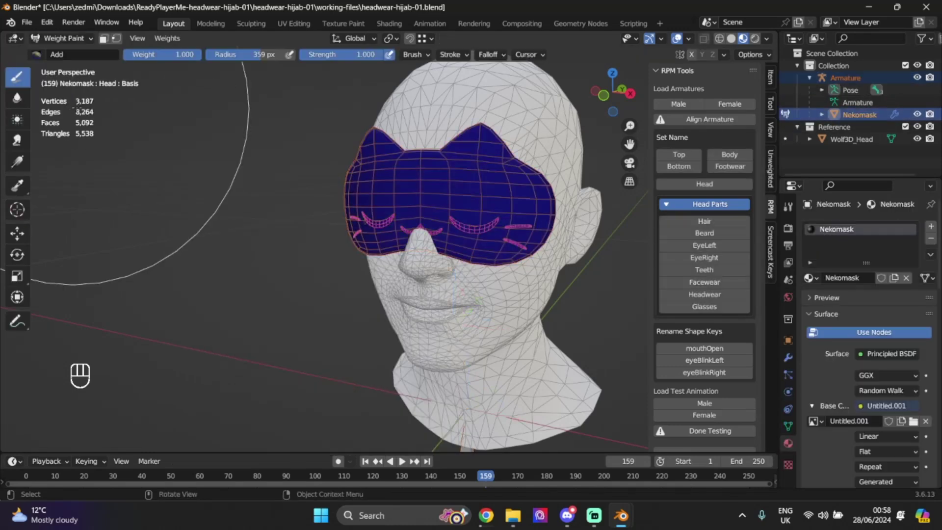
click(917, 126)
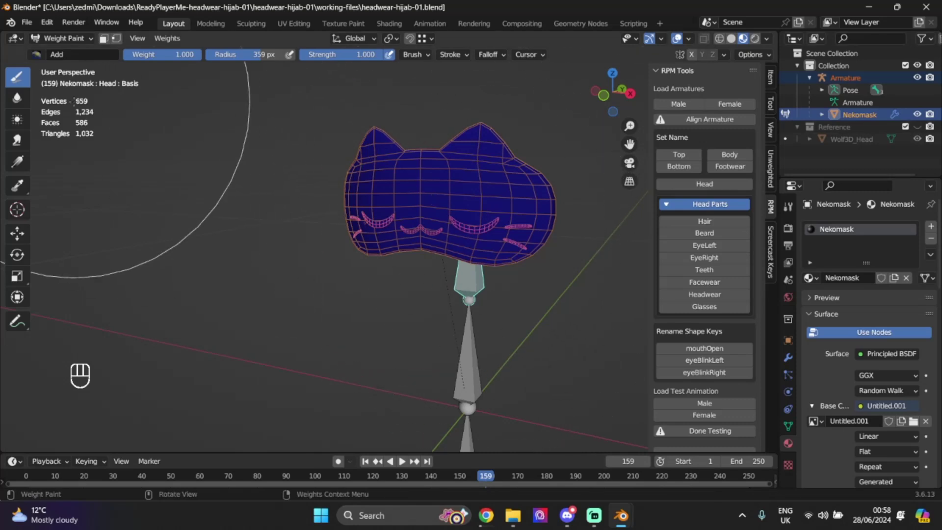
mouse_move(147, 221)
mouse_down()
mouse_move(420, 220)
mouse_move(400, 210)
mouse_up()
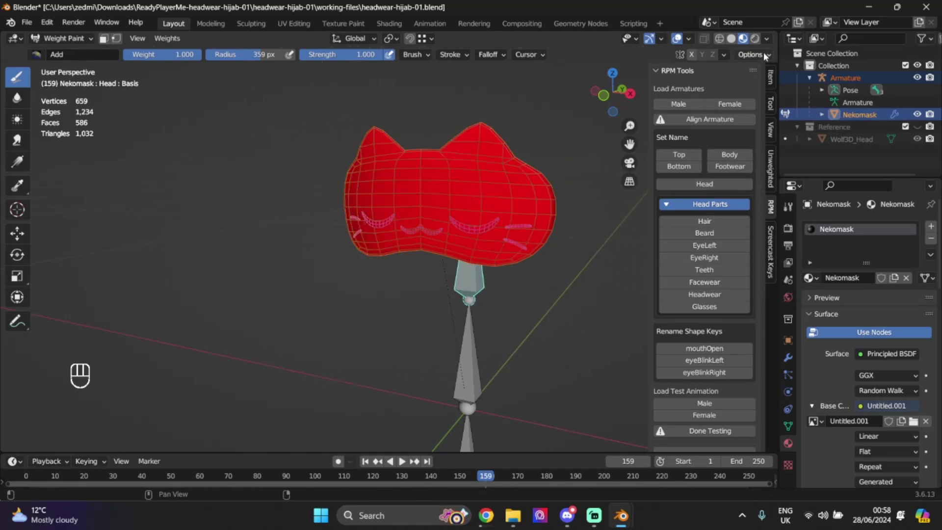
Return the Nekomask to Object Mode, show the Reference collection again and check the mask's fit from the side.
drag(603, 95, 638, 97)
click(63, 38)
click(68, 52)
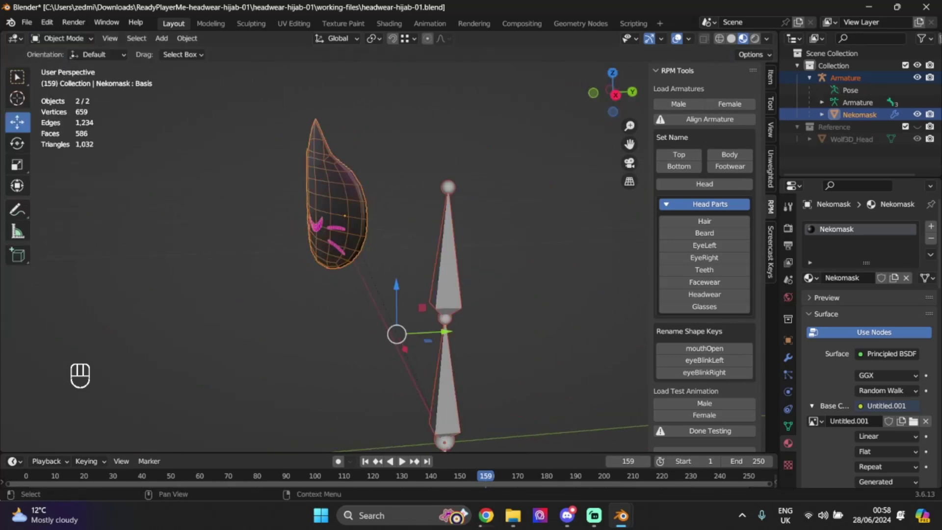
click(917, 127)
drag(619, 100, 631, 100)
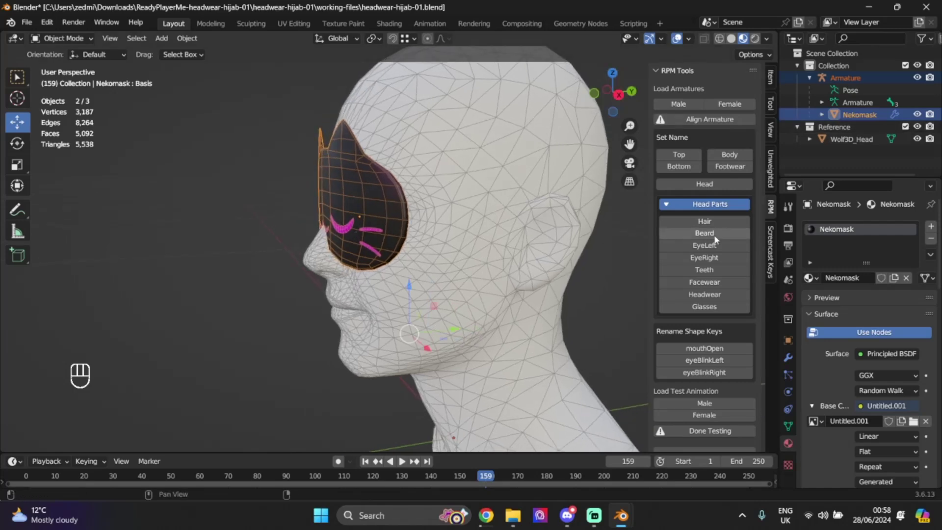
Apply the Facewear name preset to the Nekomask and export it as the glTF binary mask.glb in the Documents folder.
click(704, 282)
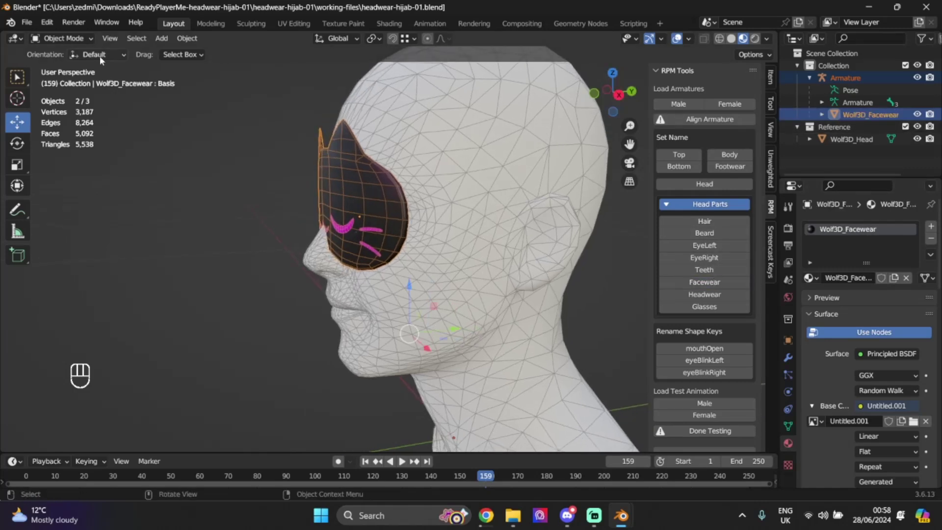
click(26, 22)
mouse_move(74, 200)
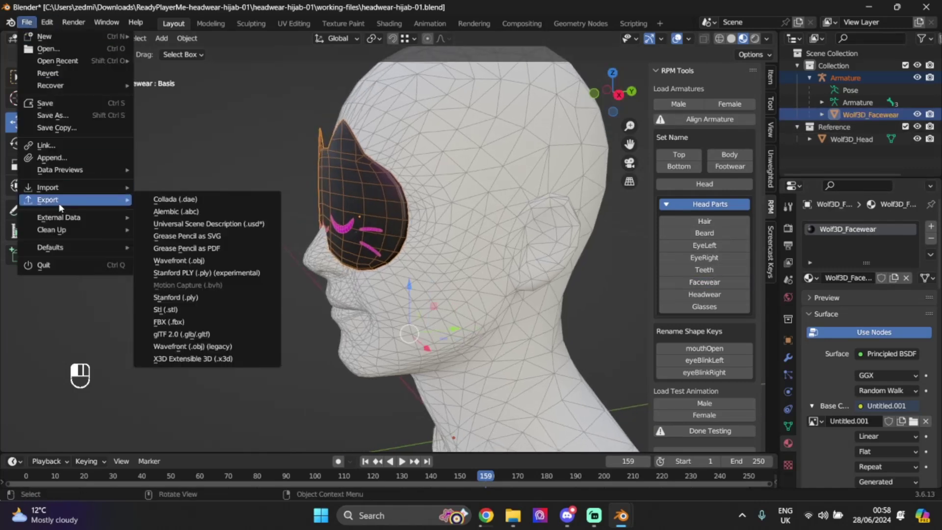
click(187, 334)
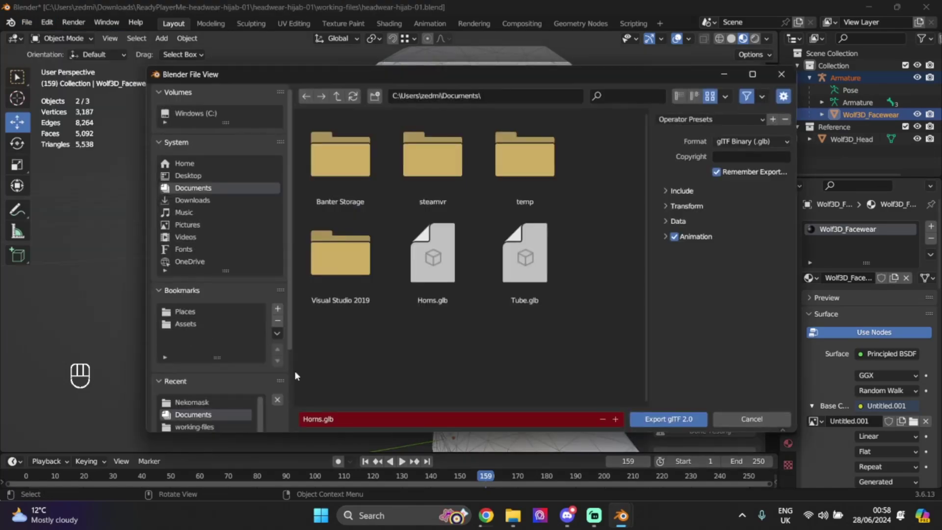
click(549, 418)
text(mask)
key(Return)
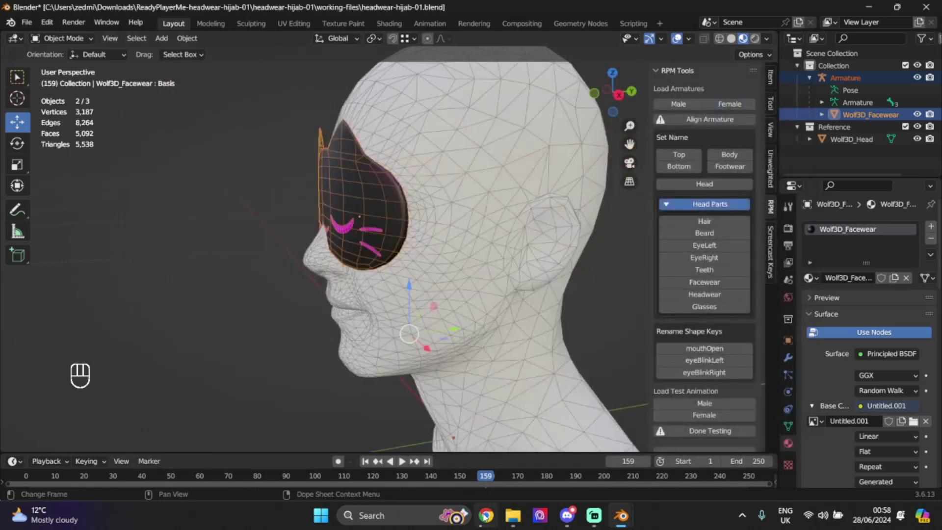
Switch to Ready Player Me Studio in Chrome and add a new asset named Neko Sleep Mask with type Facewear and gender Neutral.
click(485, 515)
click(807, 117)
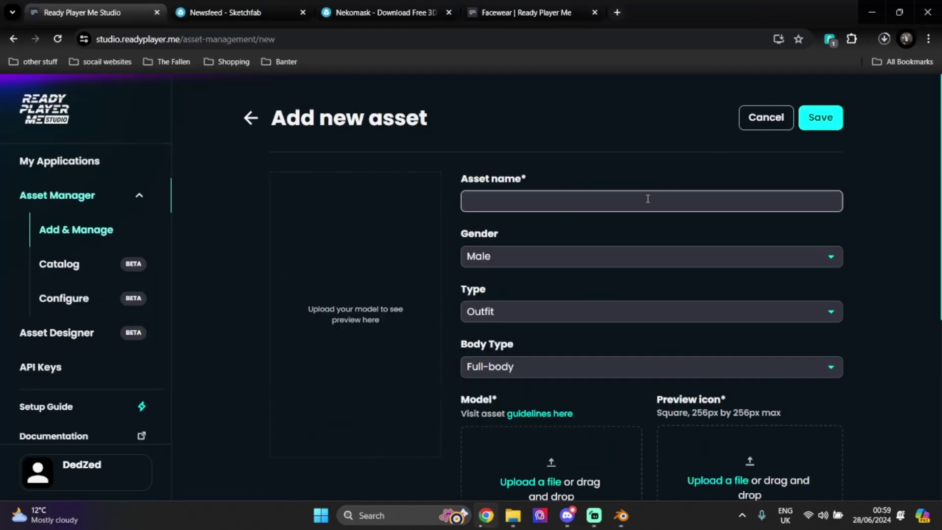
click(644, 199)
text(Neko)
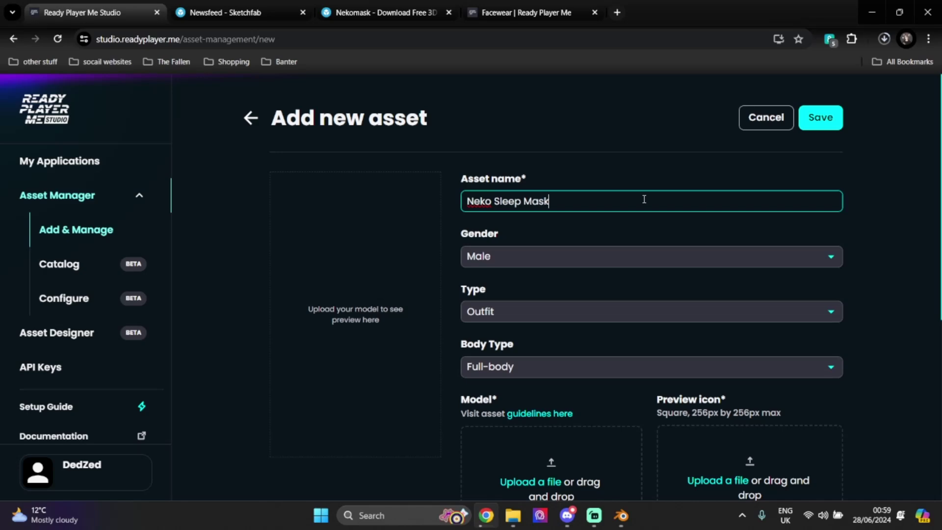
text( Sleep Mask)
click(493, 311)
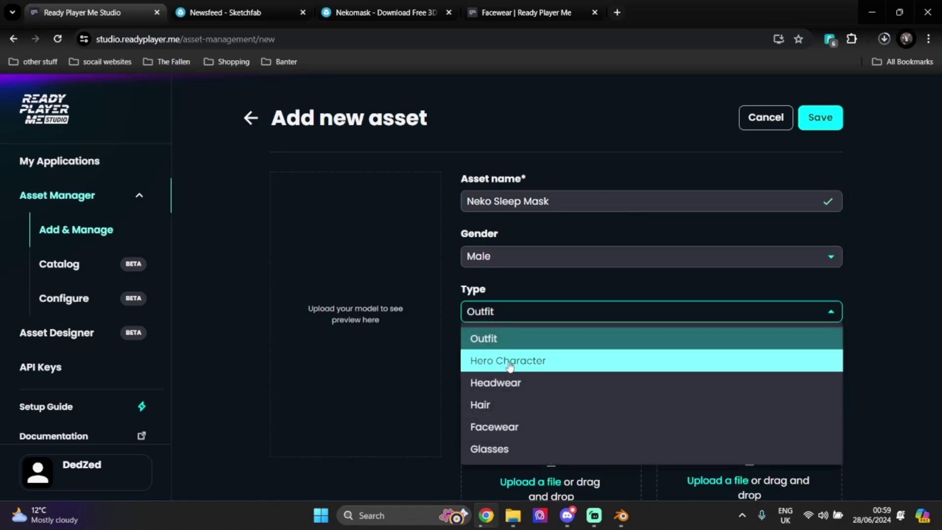
click(509, 432)
click(500, 264)
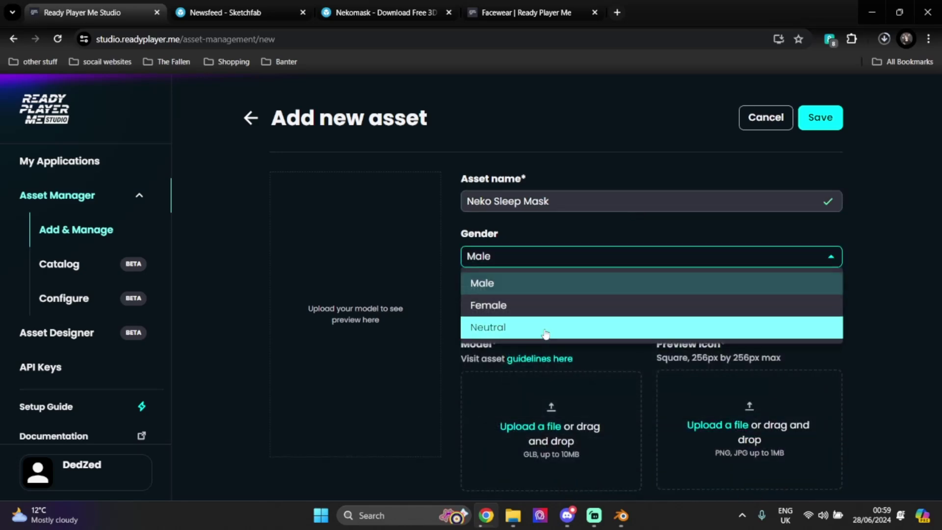
click(473, 326)
Upload mask.glb from the Documents folder as the asset's model and check the form.
click(542, 426)
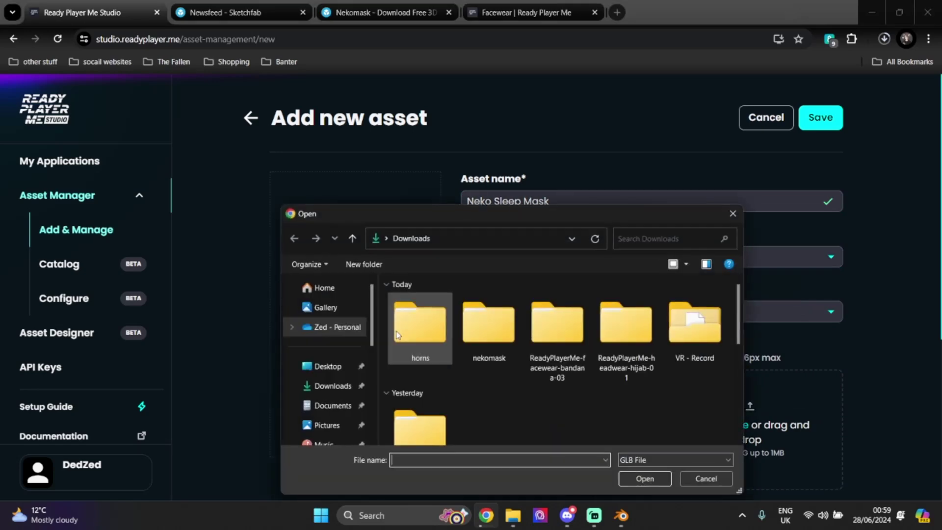
click(332, 405)
double_click(424, 392)
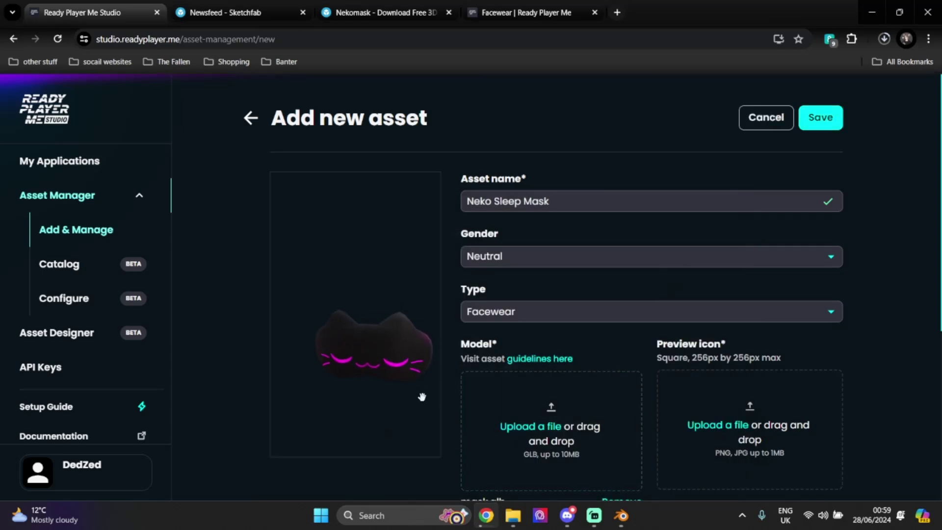
scroll(420, 395, down, 3)
scroll(411, 338, up, 3)
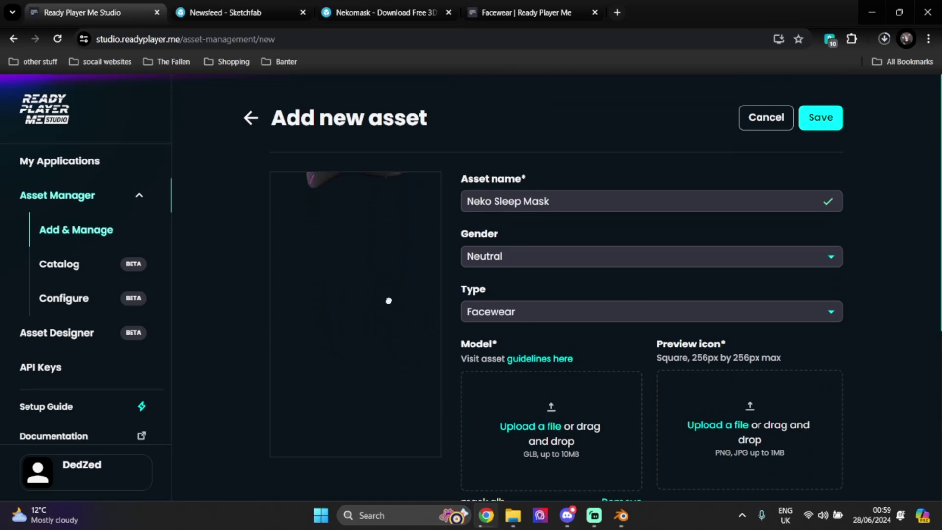
Save the mask's preview render as download (4) in Downloads and upload that PNG as the preview icon.
right_click(370, 321)
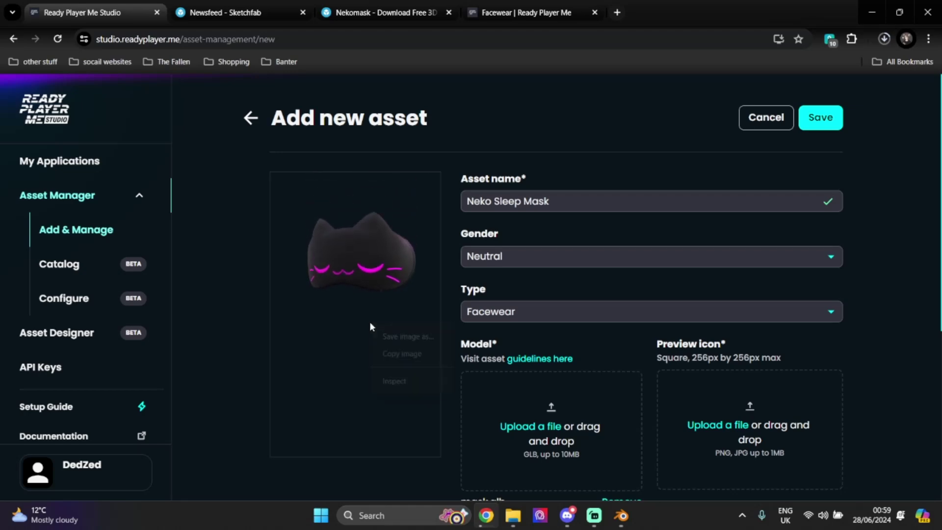
click(407, 340)
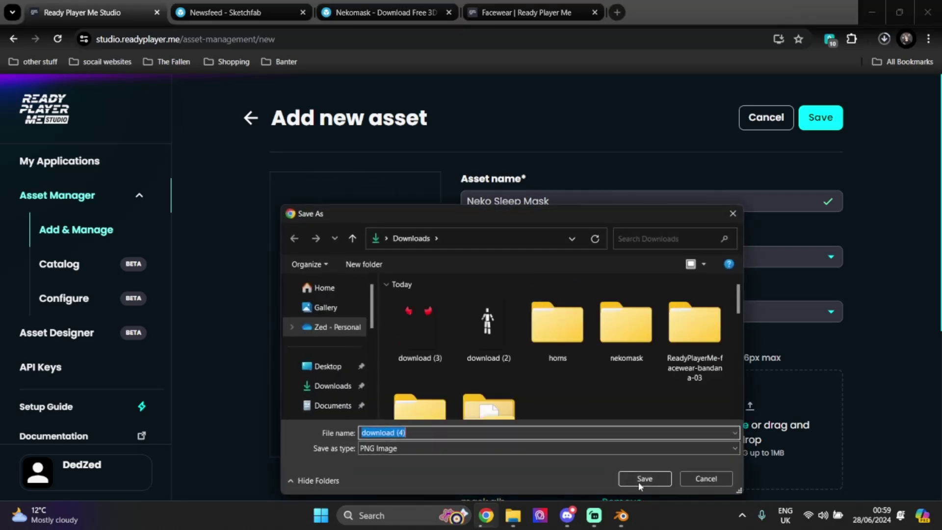
click(644, 478)
click(743, 431)
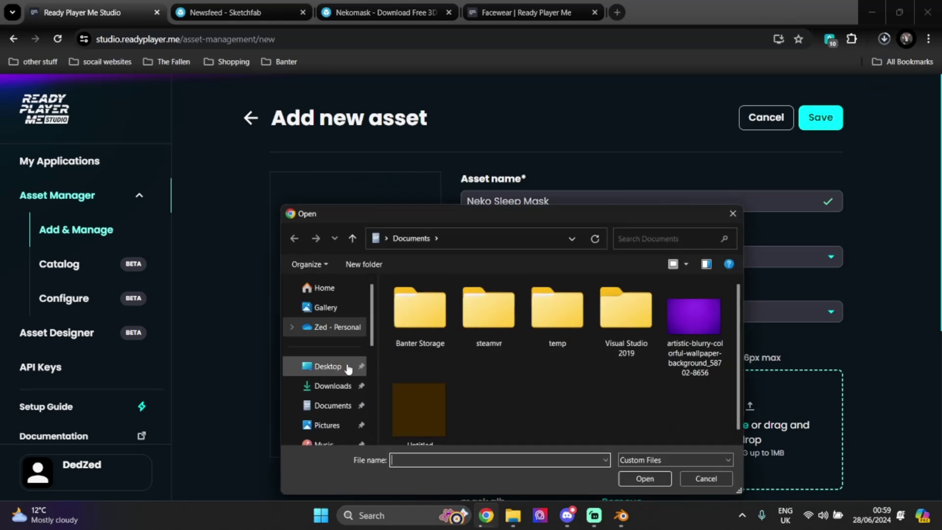
click(332, 386)
click(420, 324)
click(645, 478)
Make the asset available in the second listed application and save it.
scroll(881, 355, down, 5)
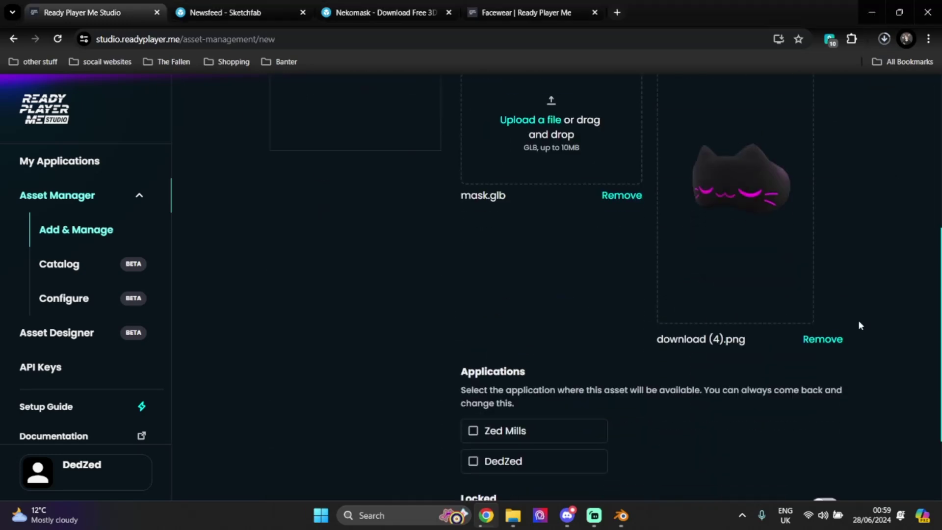
click(564, 461)
scroll(850, 403, up, 5)
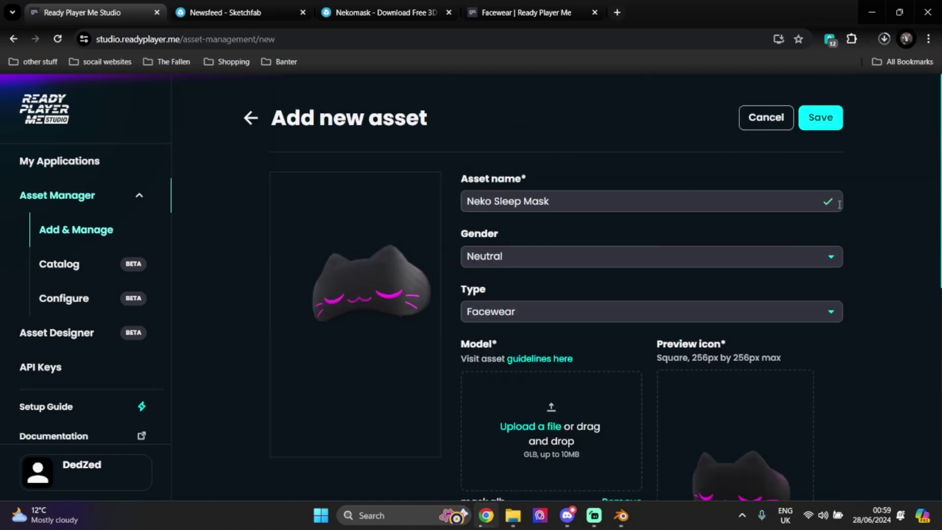
click(821, 118)
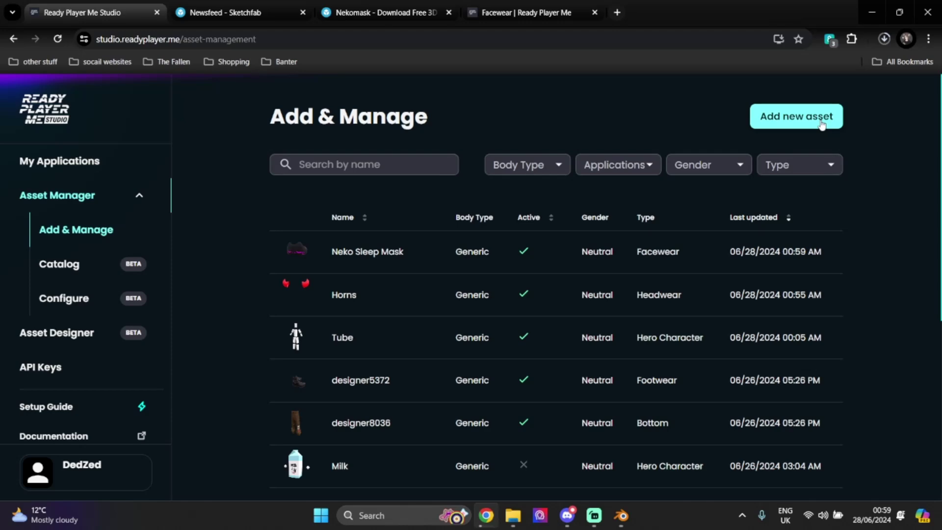
Open the Asset Designer and look through the available top garment templates.
click(85, 334)
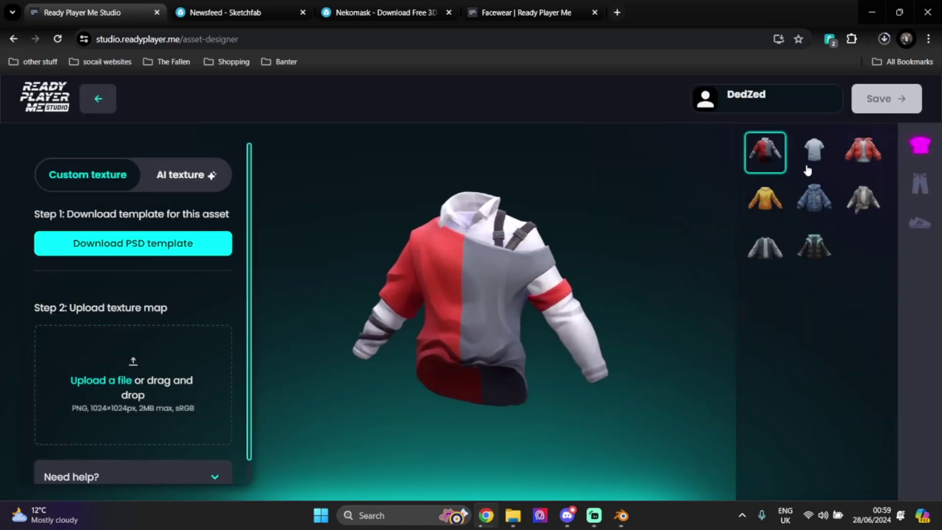
click(809, 166)
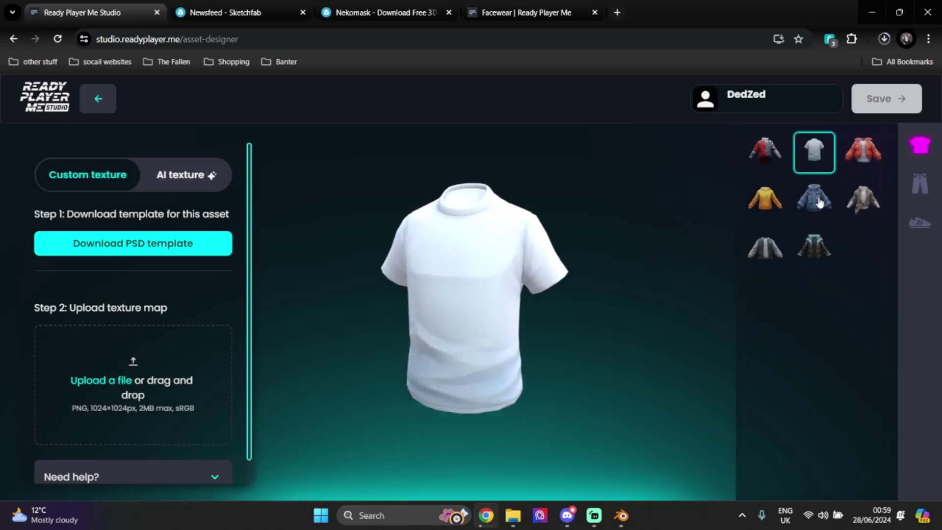
click(814, 198)
click(763, 201)
click(764, 249)
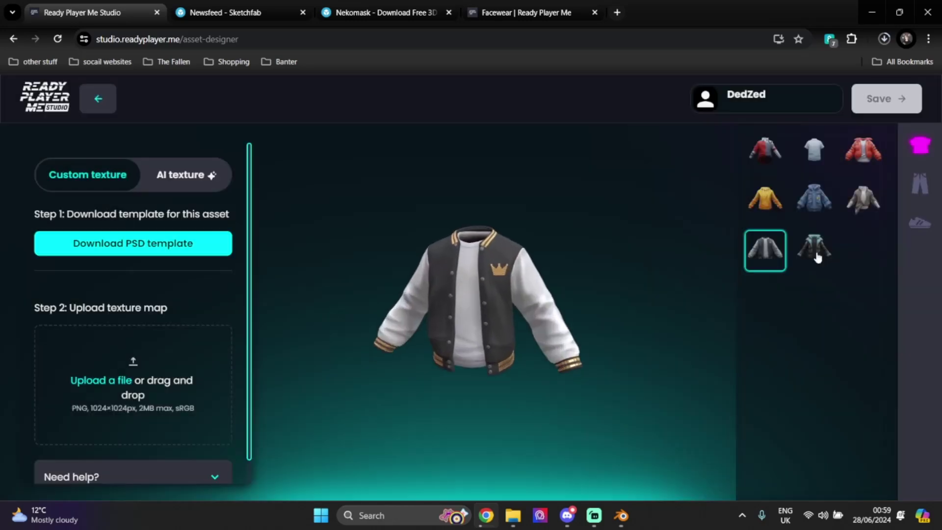
click(816, 251)
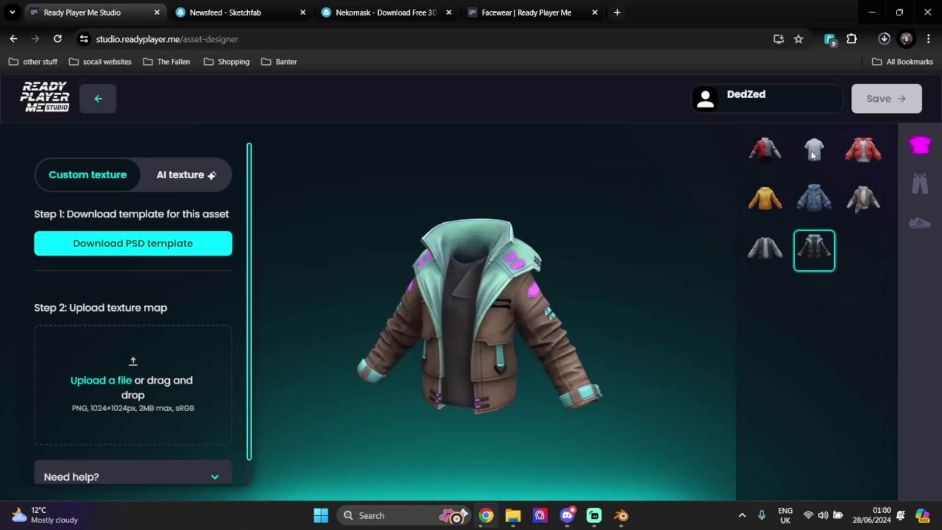
Select the white T-shirt template and choose the Techwear style for an AI texture.
click(814, 150)
click(183, 175)
click(138, 288)
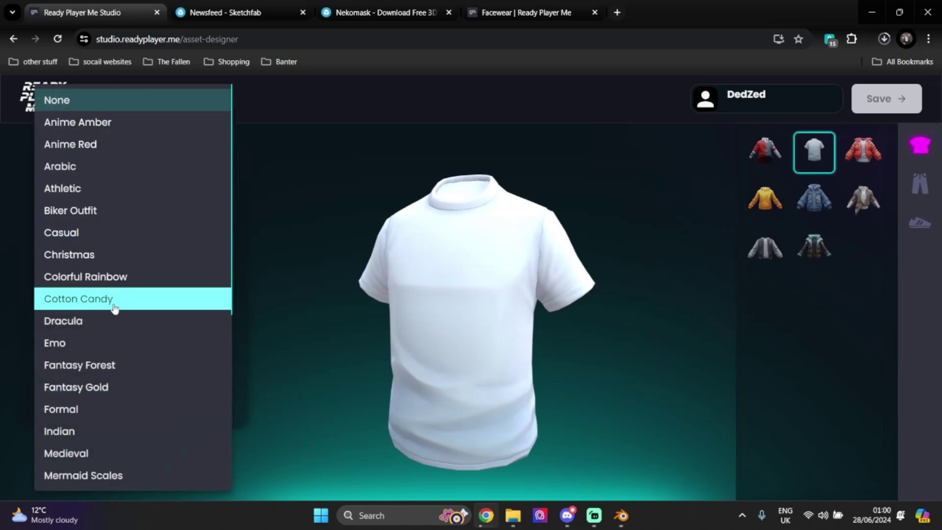
scroll(107, 351, down, 4)
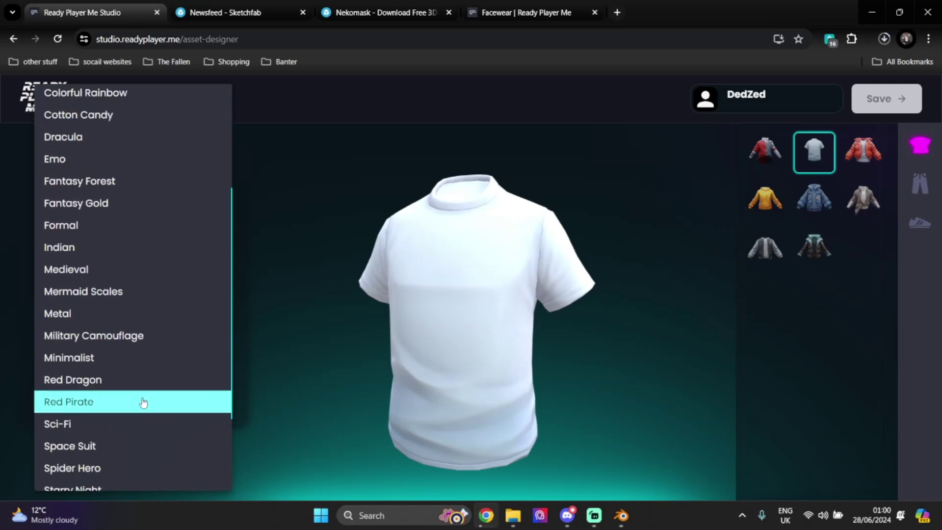
scroll(128, 301, down, 3)
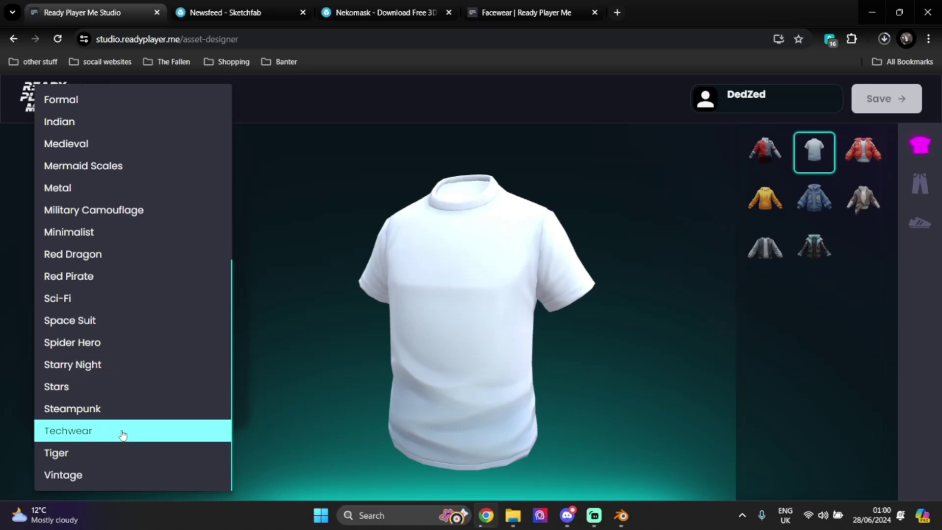
click(123, 435)
Generate the T-shirt's AI texture from the prompt Fish, inspect the shirt and leave the Asset Designer without saving.
click(109, 357)
text(Fish)
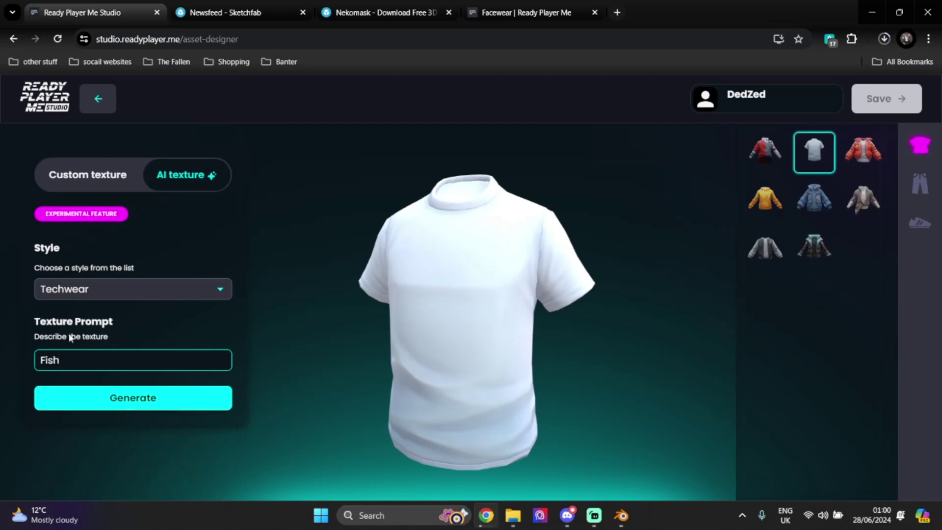
click(147, 398)
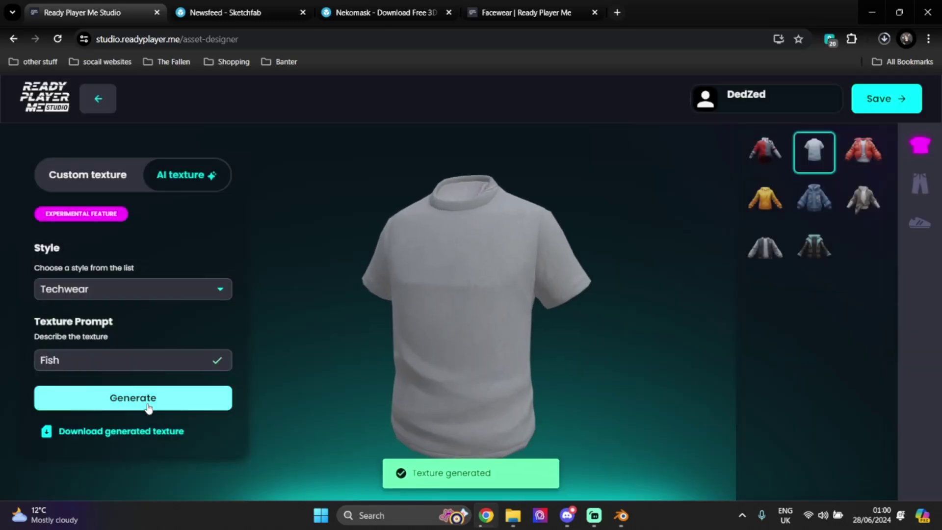
drag(397, 302, 399, 359)
click(99, 100)
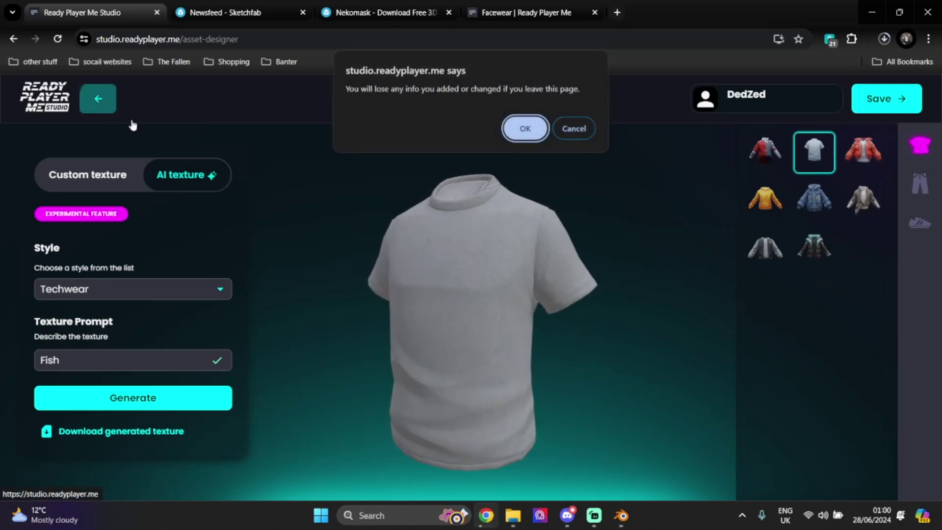
click(529, 130)
Switch back to Blender and view the facewear mask on the reference head from the front.
click(594, 515)
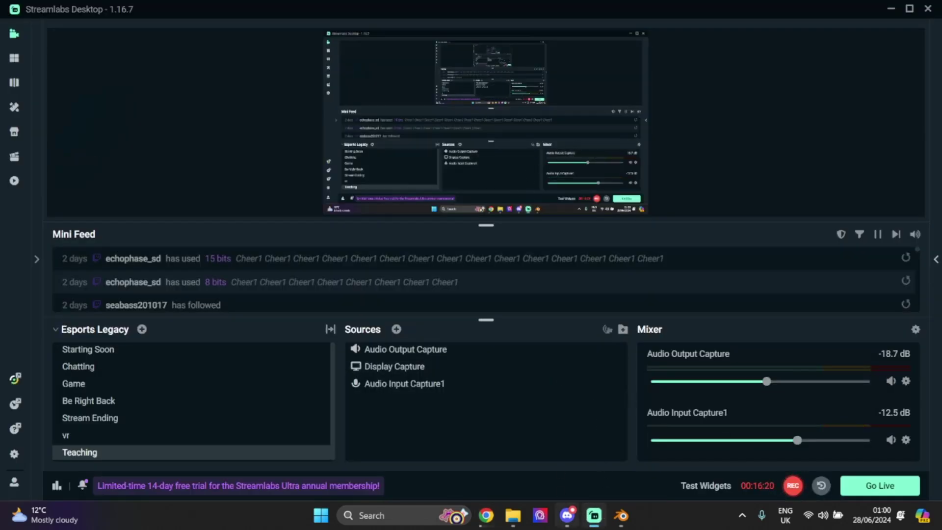
mouse_move(620, 515)
click(695, 444)
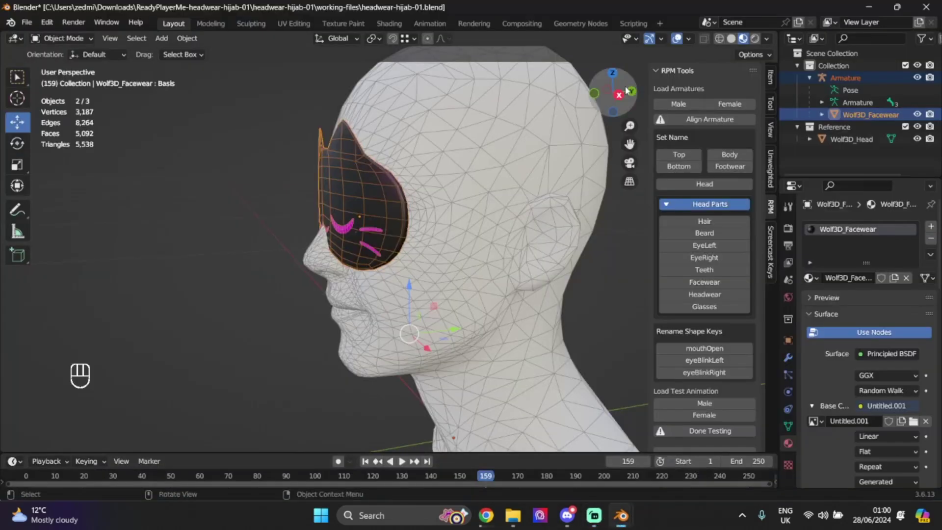
mouse_move(625, 93)
mouse_down()
mouse_move(613, 95)
mouse_move(626, 93)
mouse_up()
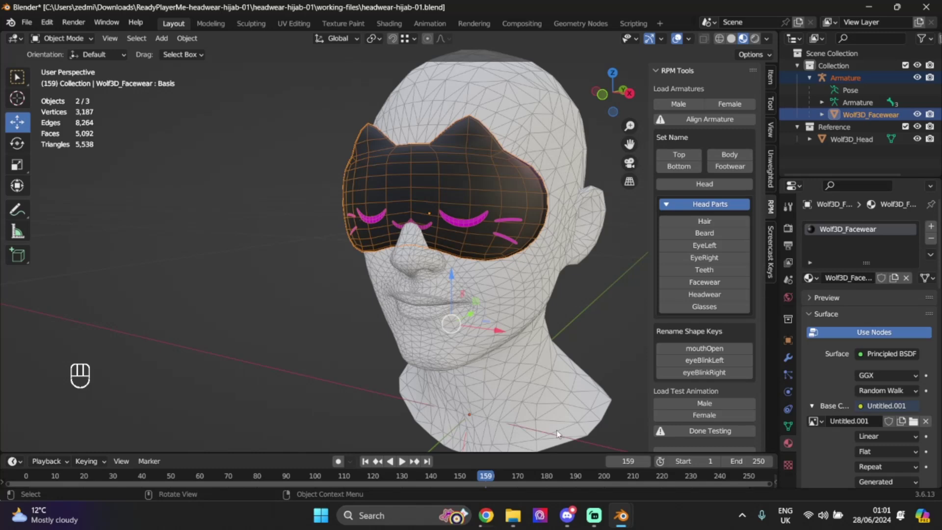
click(486, 515)
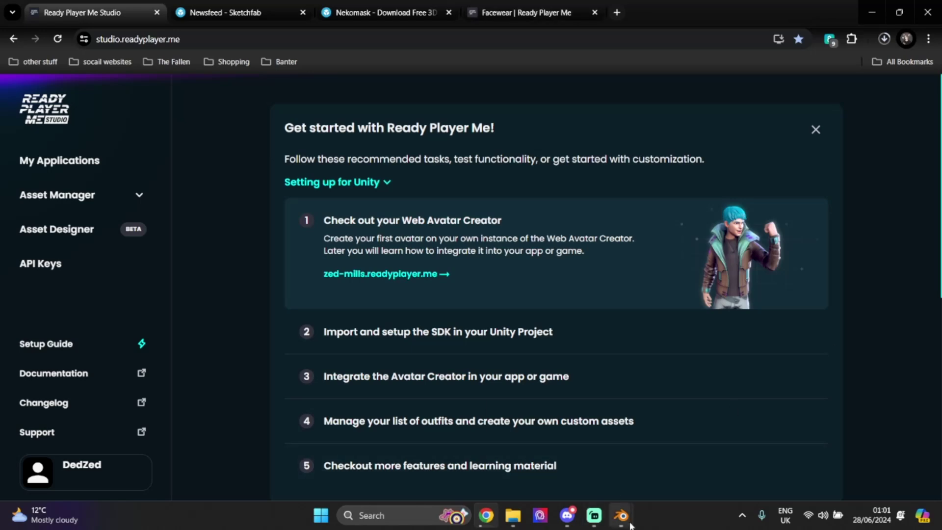
mouse_move(620, 515)
click(680, 449)
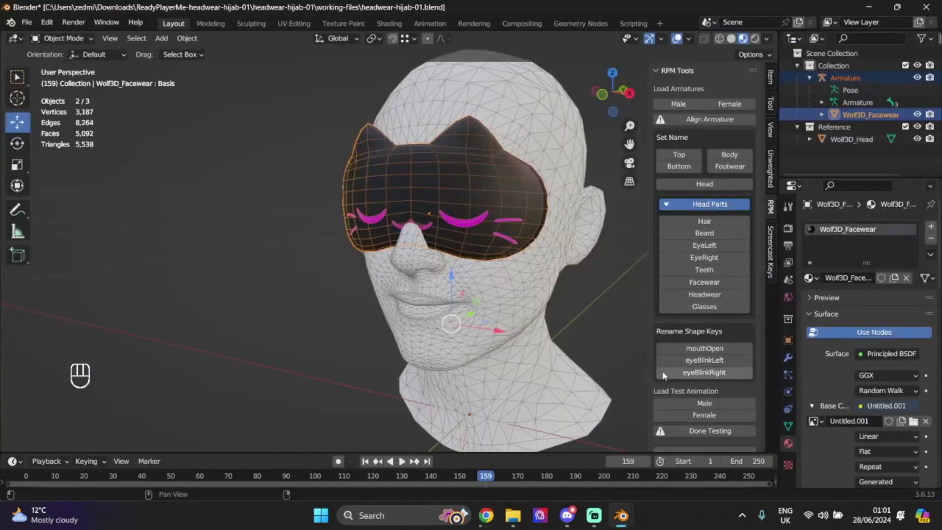